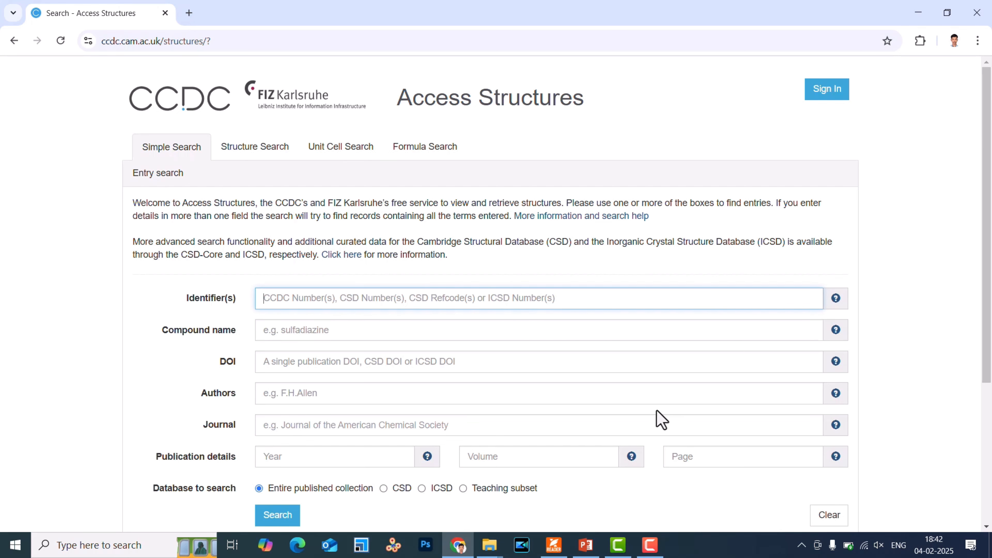
# Switch to Foxit PDF Reader and look through the CrystalExplorer paper oc5008[1].pdf up to the saccharin surfaces in Figure 2.
pyautogui.click(554, 545)
pyautogui.scroll(10, 987, 154)
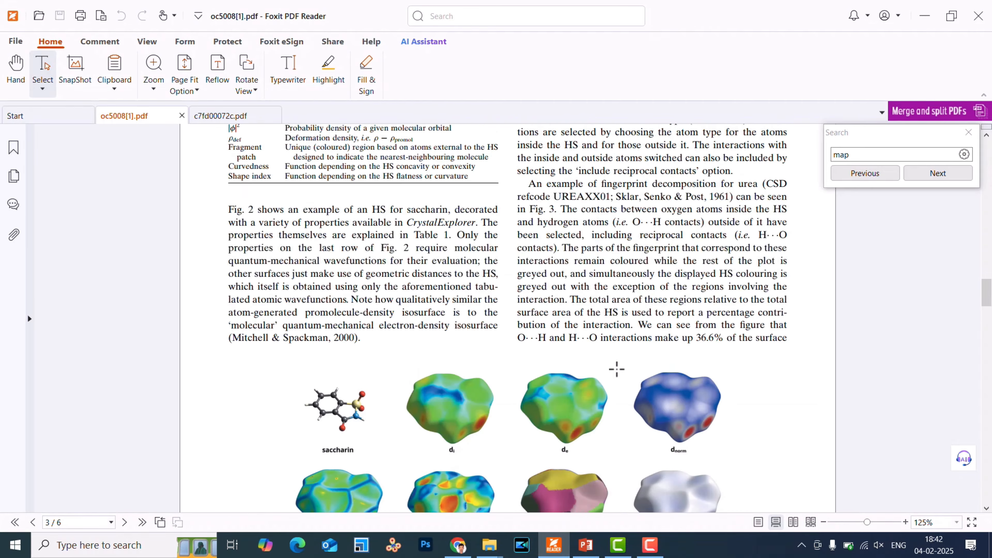
pyautogui.click(969, 132)
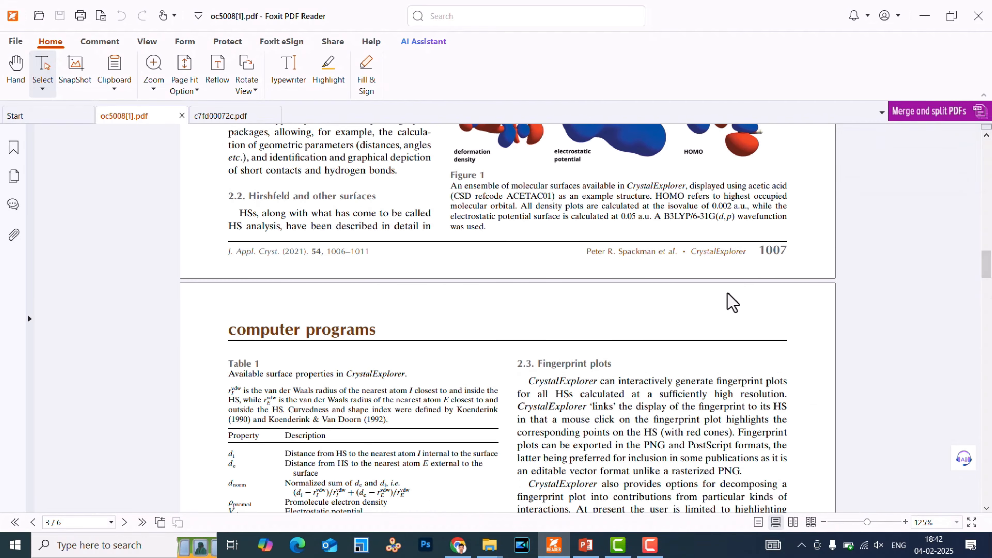
pyautogui.scroll(10, 731, 304)
pyautogui.scroll(15, 715, 312)
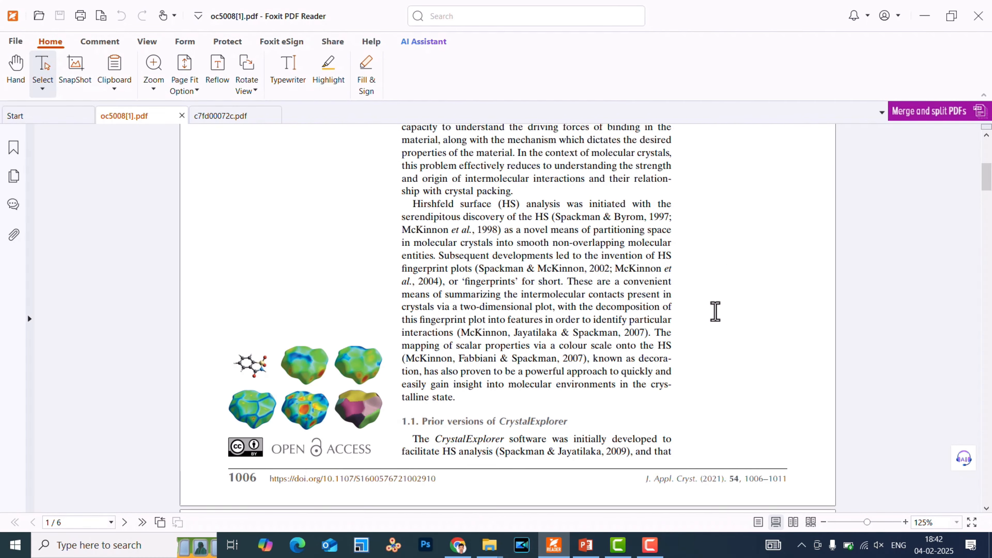
pyautogui.scroll(3, 715, 312)
pyautogui.scroll(-5, 715, 313)
pyautogui.scroll(5, 715, 312)
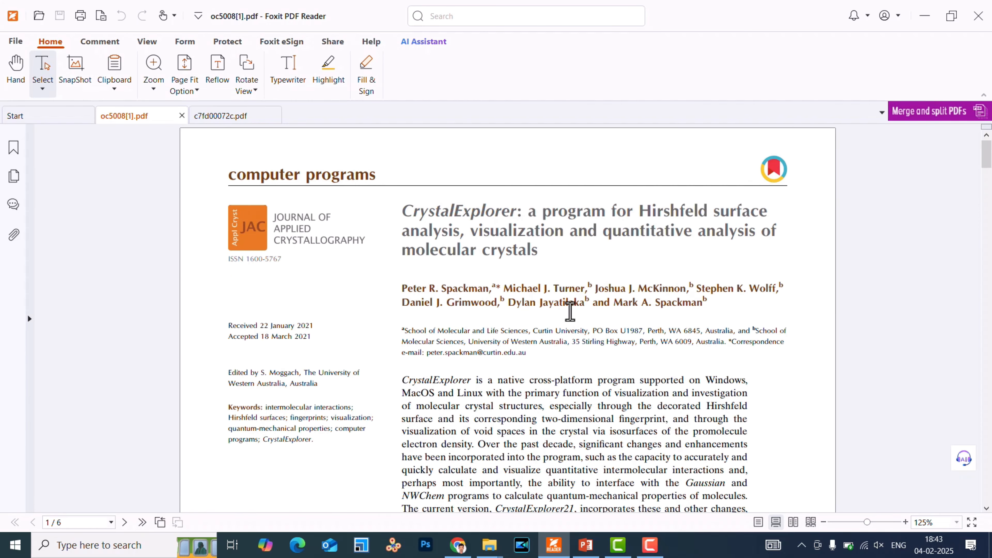
pyautogui.scroll(-10, 572, 315)
pyautogui.scroll(-15, 573, 323)
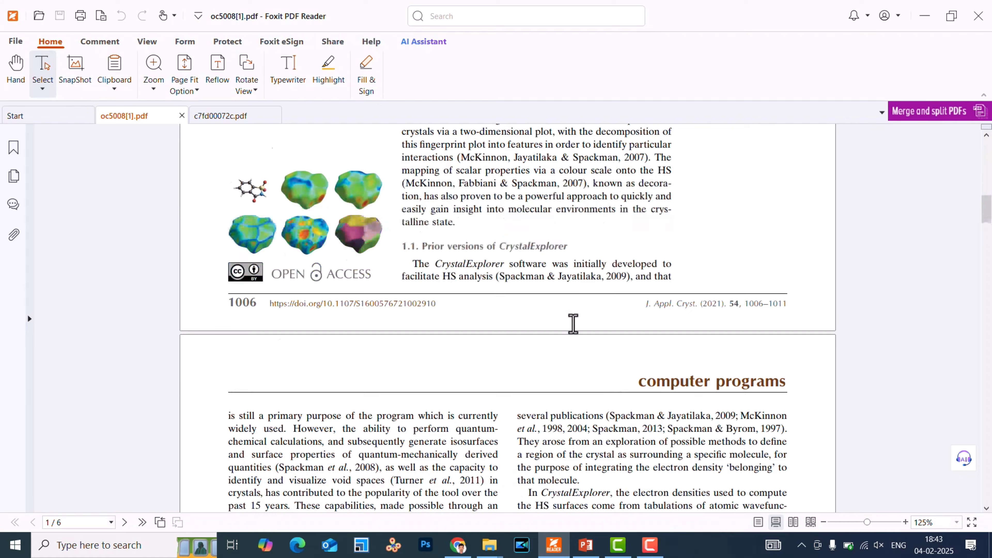
pyautogui.scroll(-15, 573, 324)
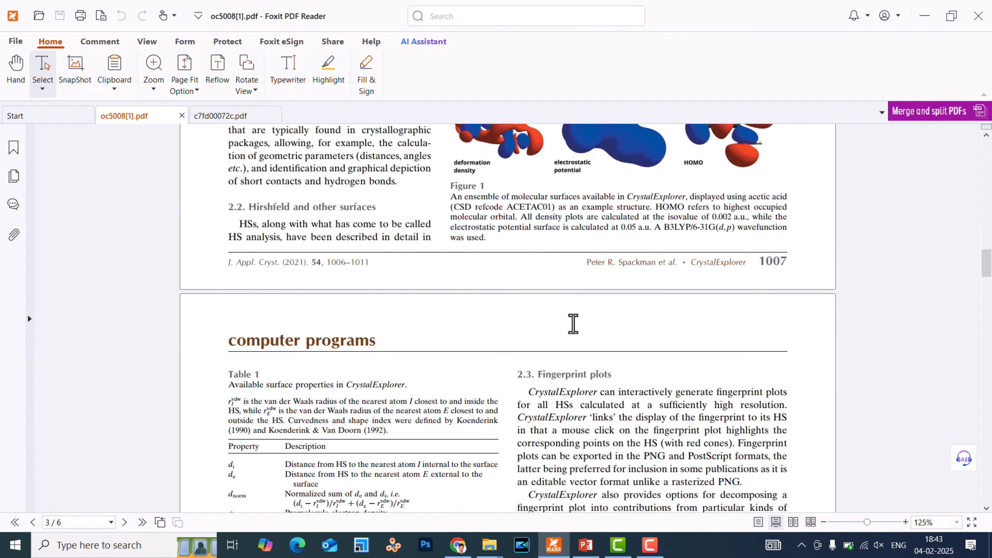
pyautogui.scroll(-3, 572, 324)
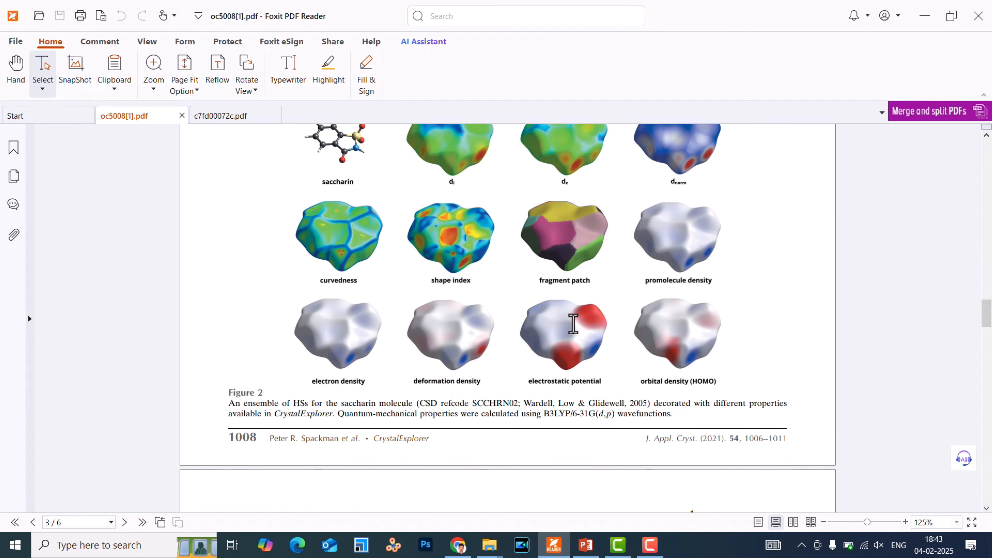
# Copy the CSD refcode SCCHRN02 from the Figure 2 caption and return to the Access Structures page.
pyautogui.moveTo(419, 372); pyautogui.dragTo(519, 373)
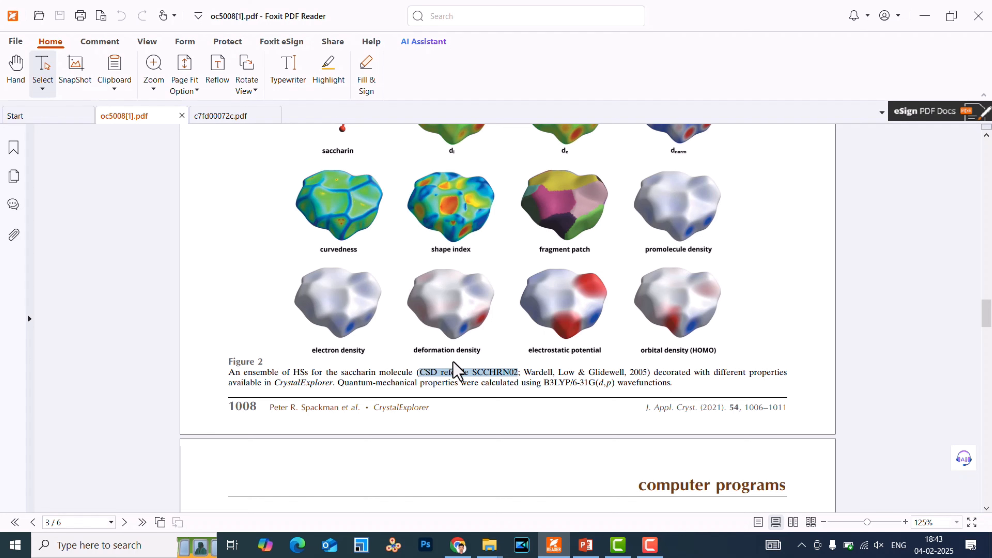
pyautogui.click(482, 375)
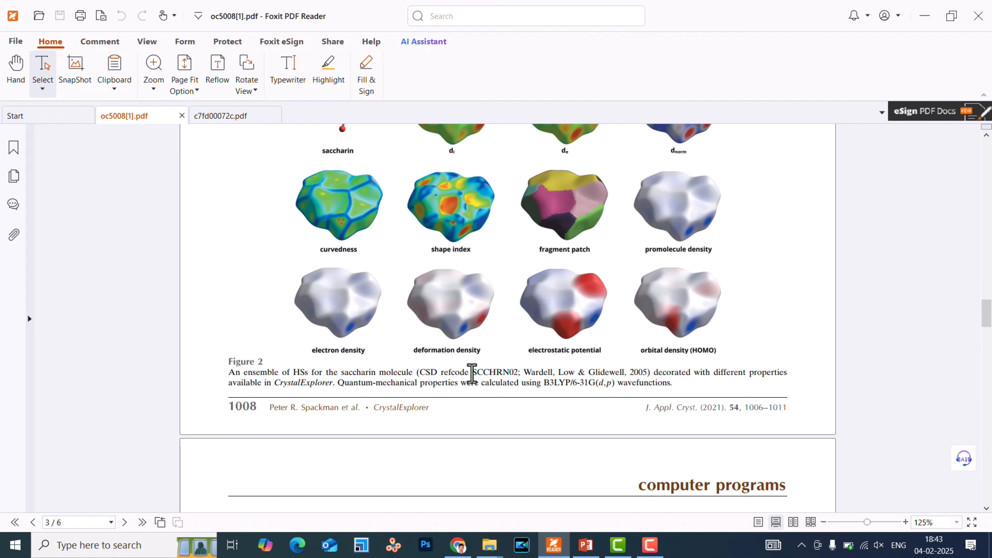
pyautogui.doubleClick(483, 374)
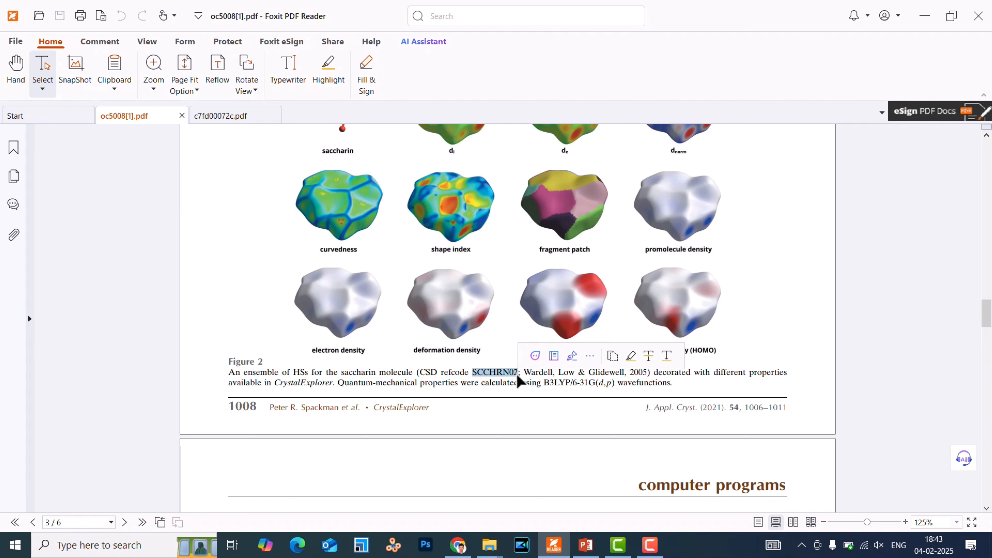
pyautogui.keyDown('ctrl'); pyautogui.scroll(3, 518, 376); pyautogui.keyUp('ctrl')
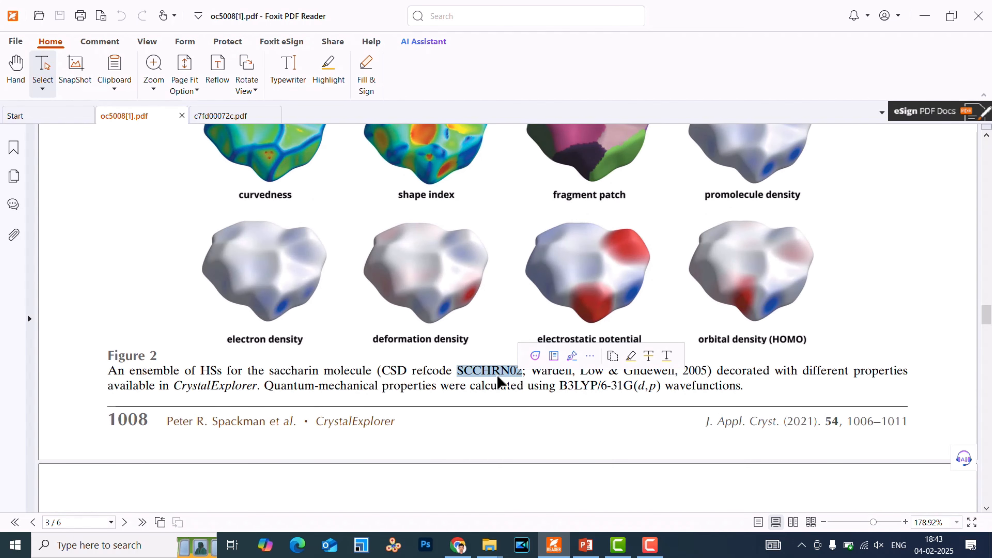
pyautogui.click(482, 378)
pyautogui.moveTo(458, 373); pyautogui.dragTo(522, 372)
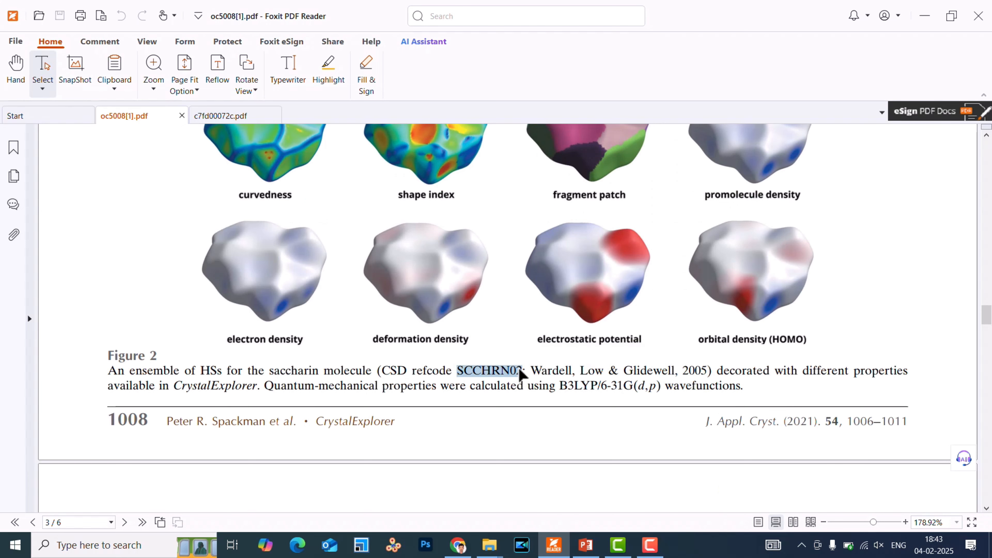
pyautogui.rightClick(509, 375)
pyautogui.click(523, 381)
pyautogui.click(924, 24)
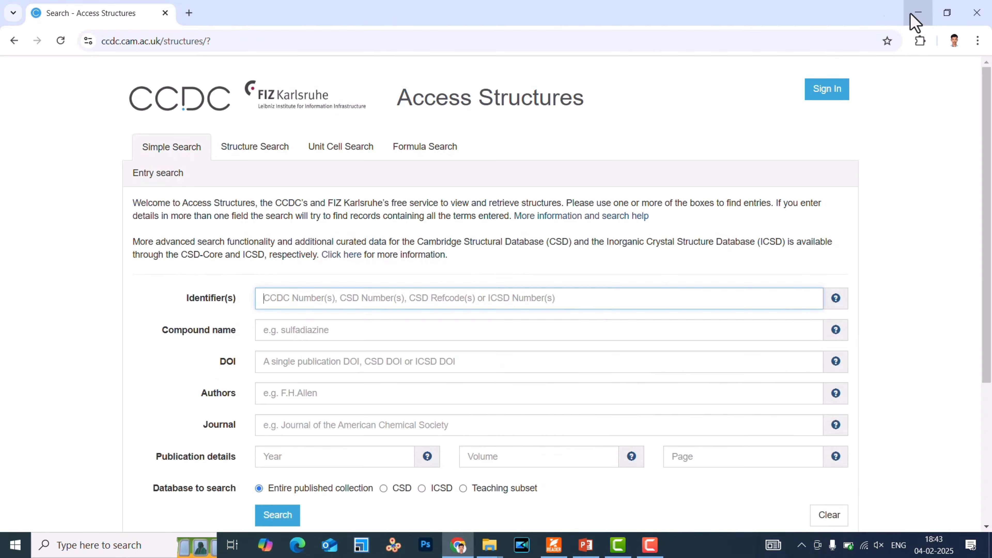
# Search the entire published collection for the identifier SCCHRN02.
pyautogui.rightClick(373, 300)
pyautogui.click(403, 146)
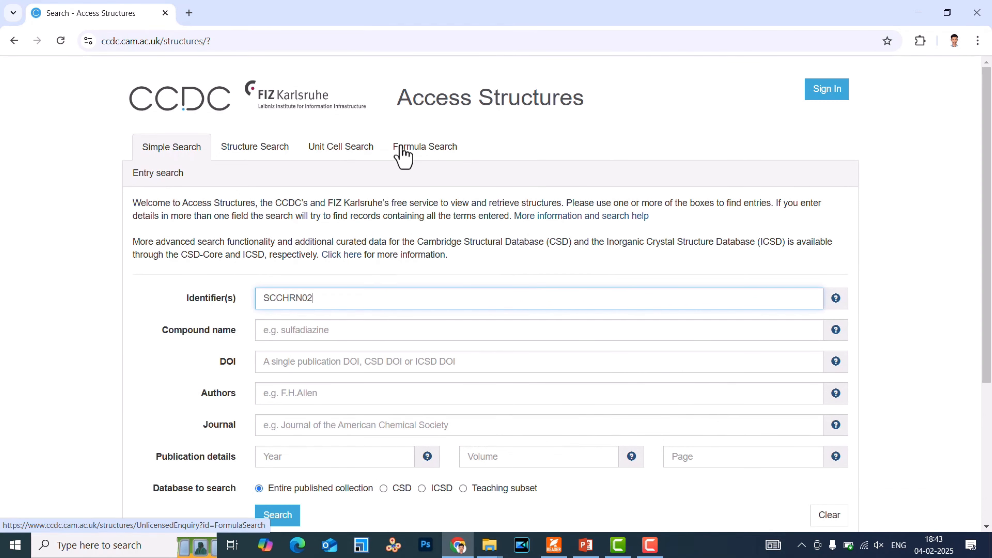
pyautogui.scroll(-2, 544, 384)
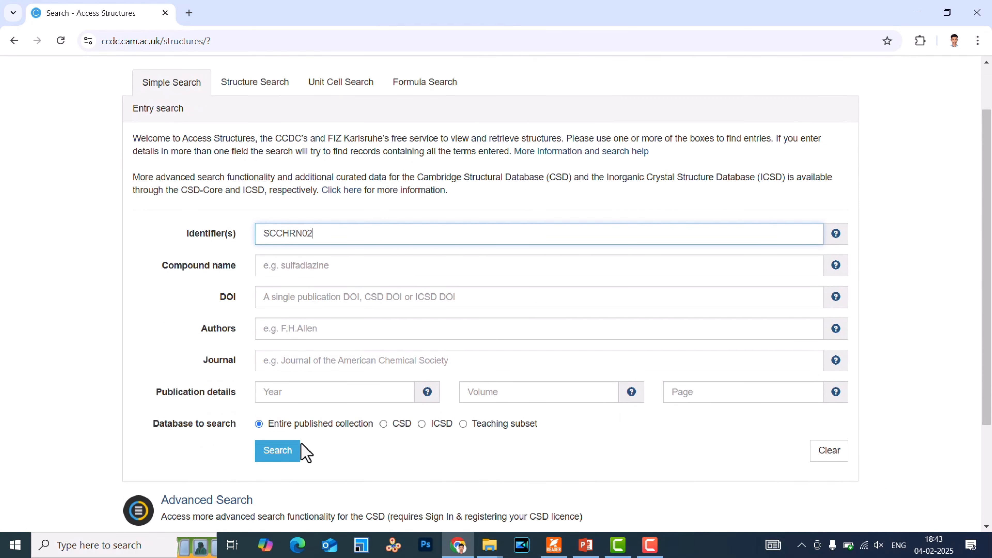
pyautogui.click(278, 450)
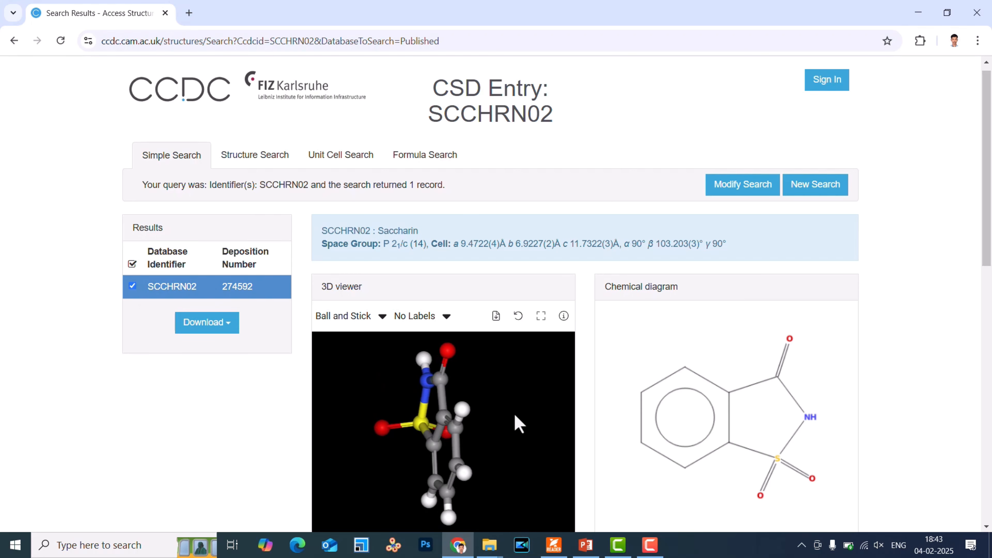
# View the saccharin molecule in 3D and download the current entry as a deposited CIF.
pyautogui.scroll(-2, 818, 402)
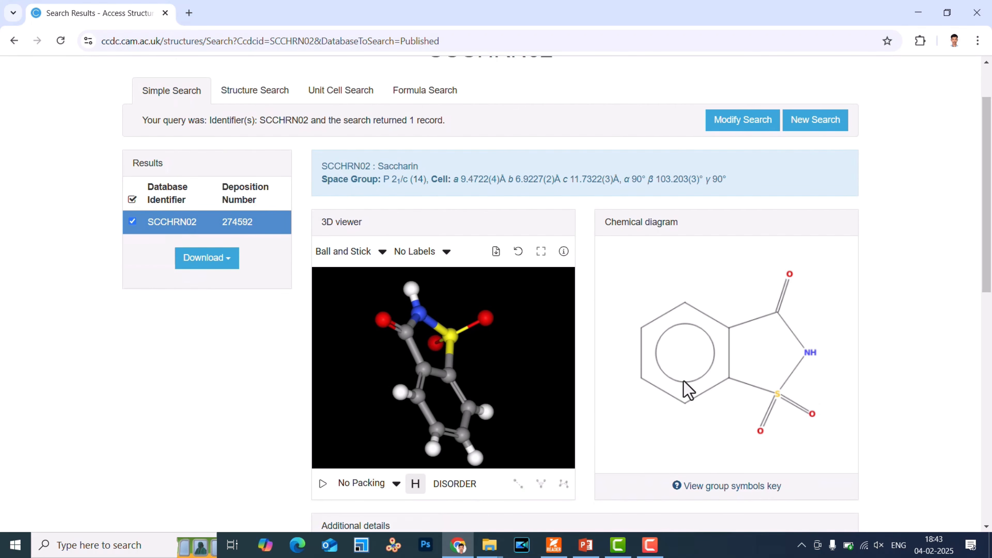
pyautogui.moveTo(406, 394); pyautogui.dragTo(470, 378)
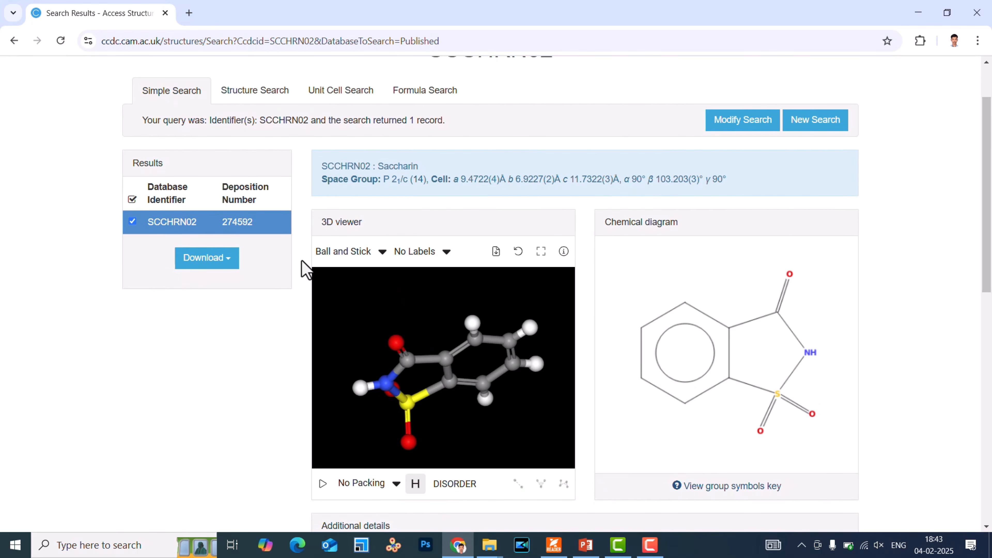
pyautogui.click(229, 261)
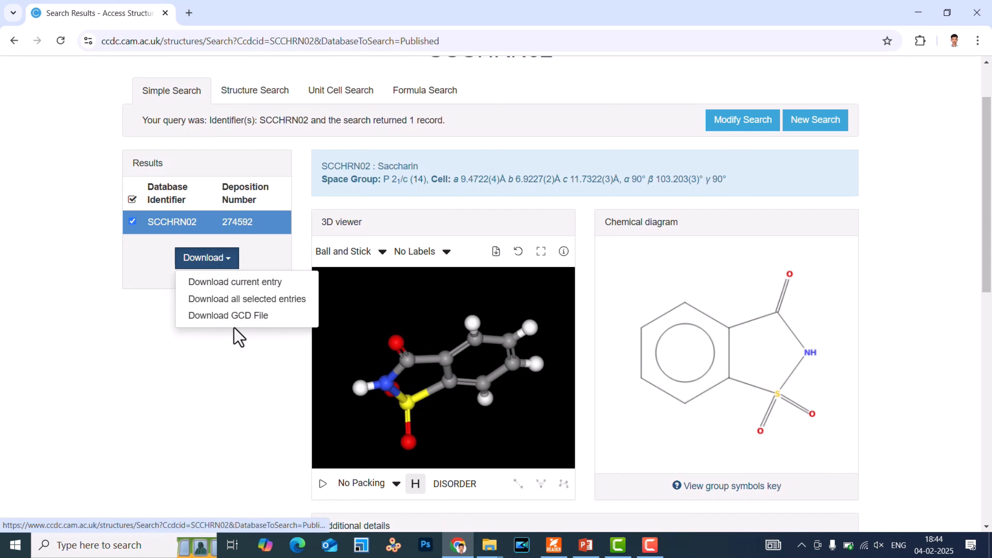
pyautogui.click(239, 285)
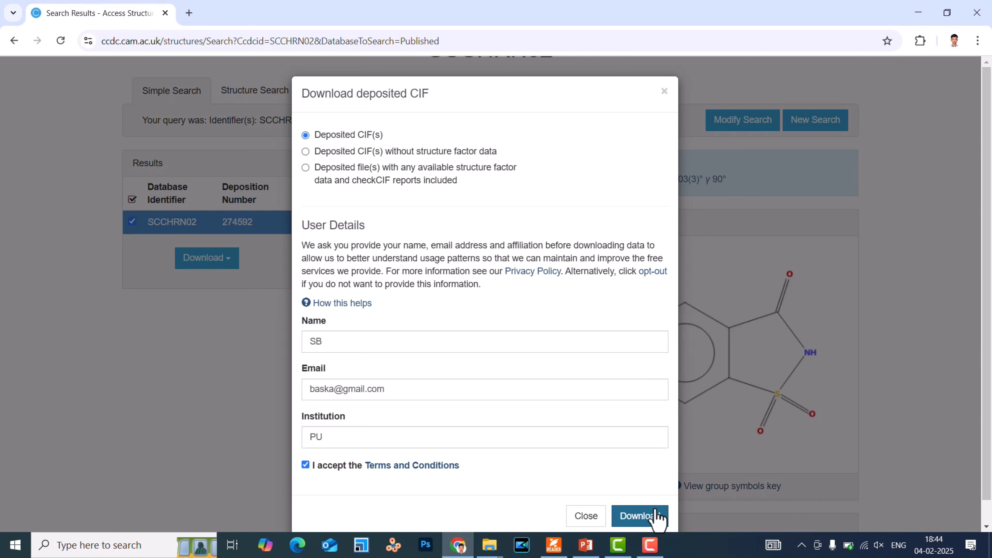
pyautogui.click(640, 516)
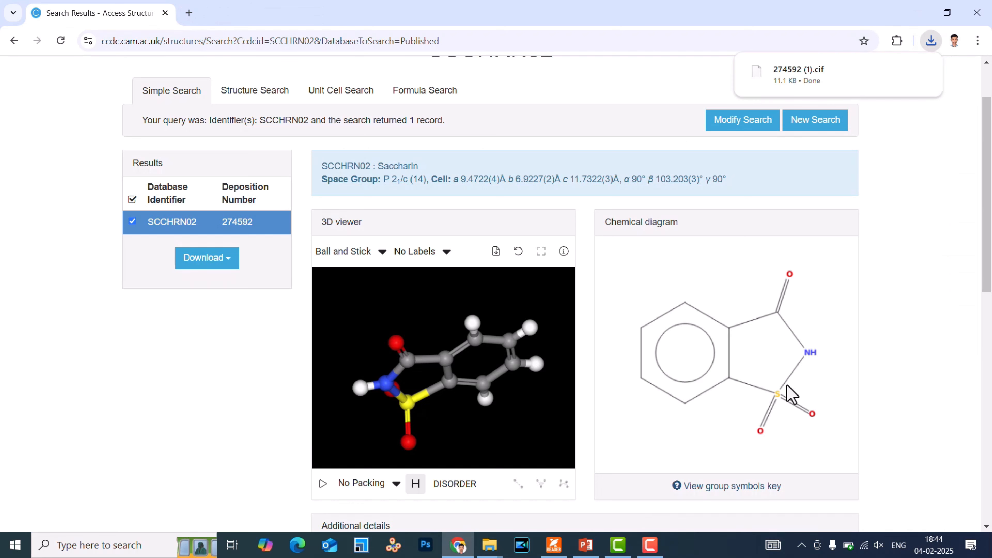
# Transfer the downloaded CIF from Downloads to the Sac folder in DB Infotech and name it 274592.cif.
pyautogui.moveTo(795, 66)
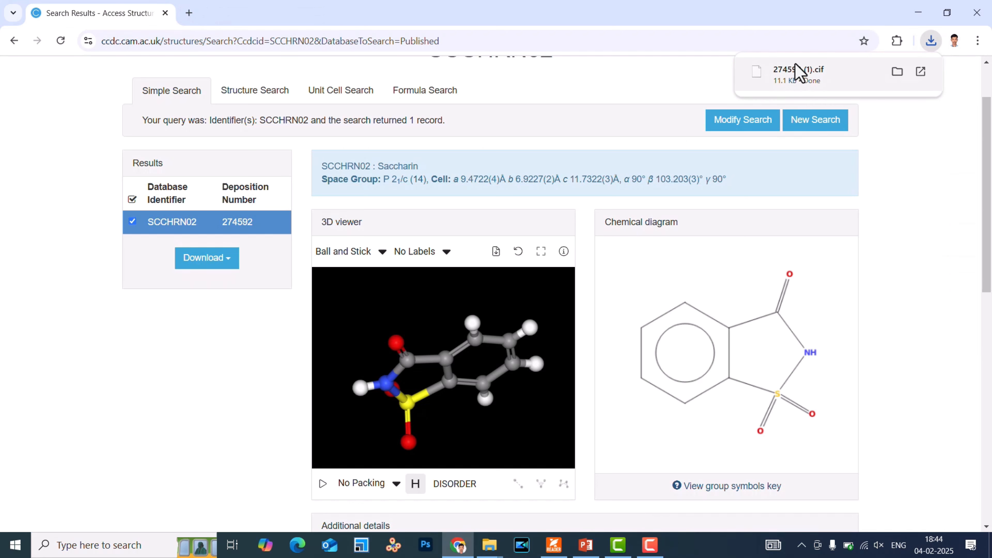
pyautogui.click(897, 72)
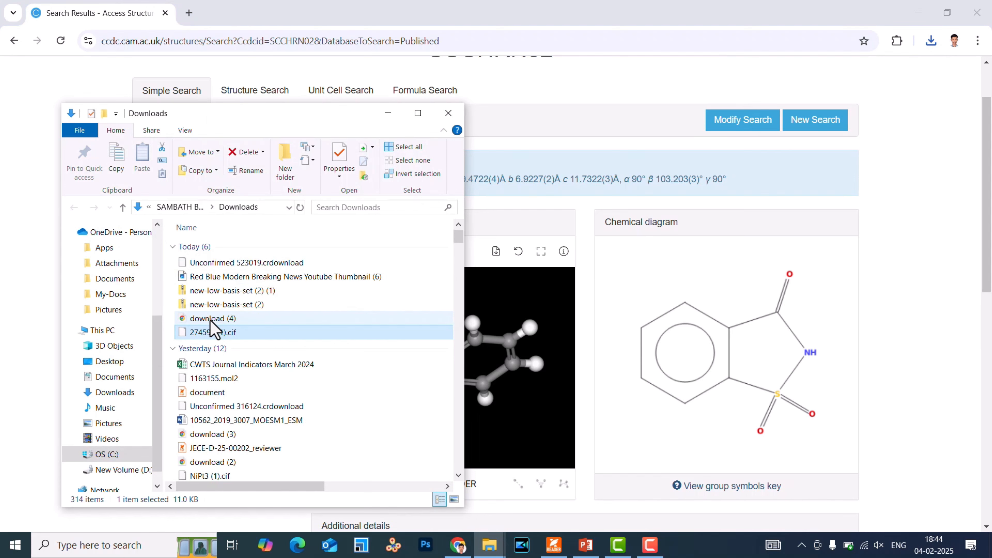
pyautogui.click(387, 113)
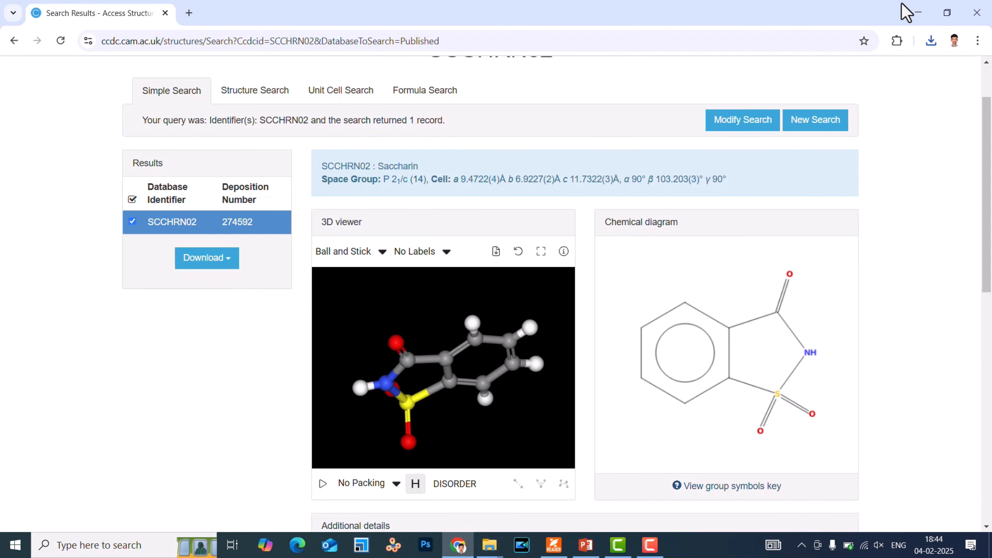
pyautogui.click(909, 11)
pyautogui.rightClick(356, 256)
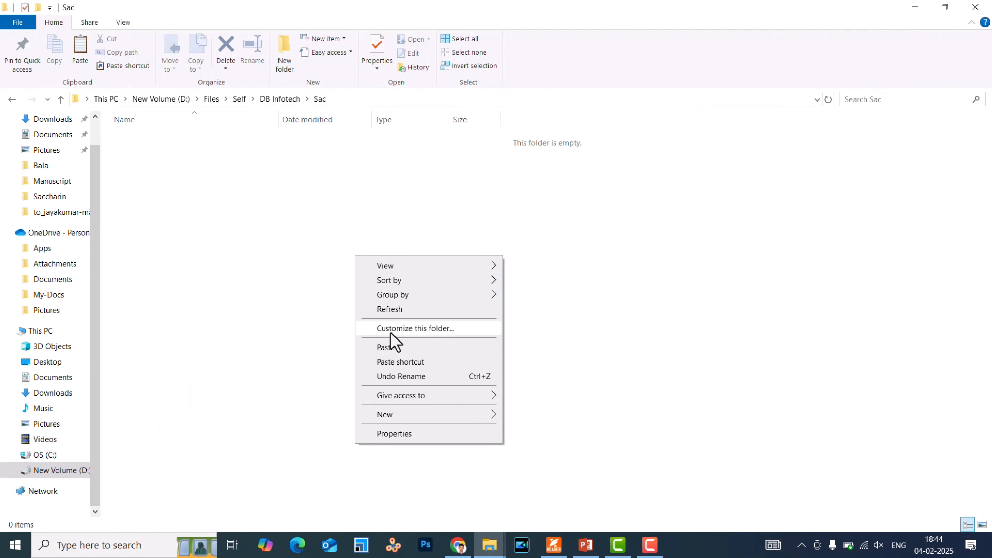
pyautogui.click(388, 348)
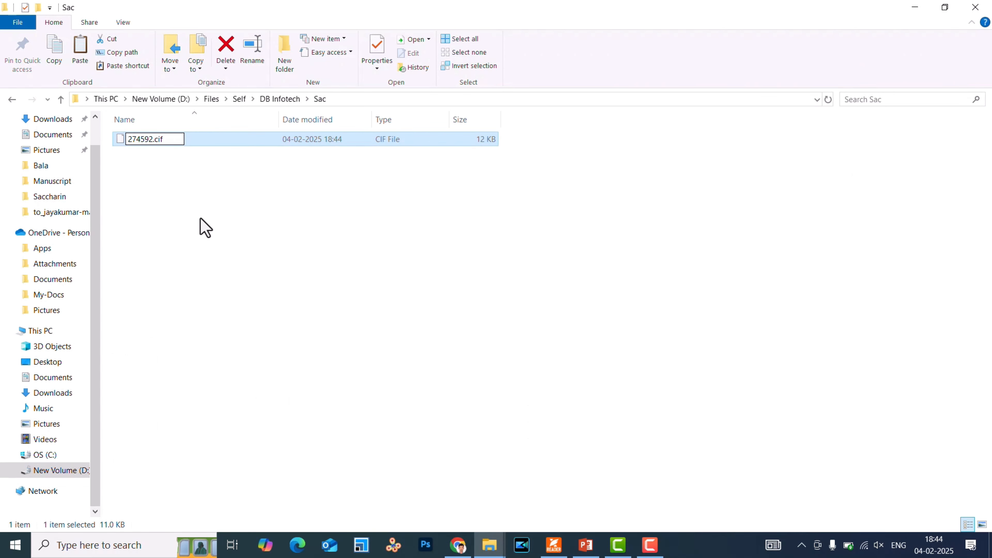
pyautogui.click(199, 226)
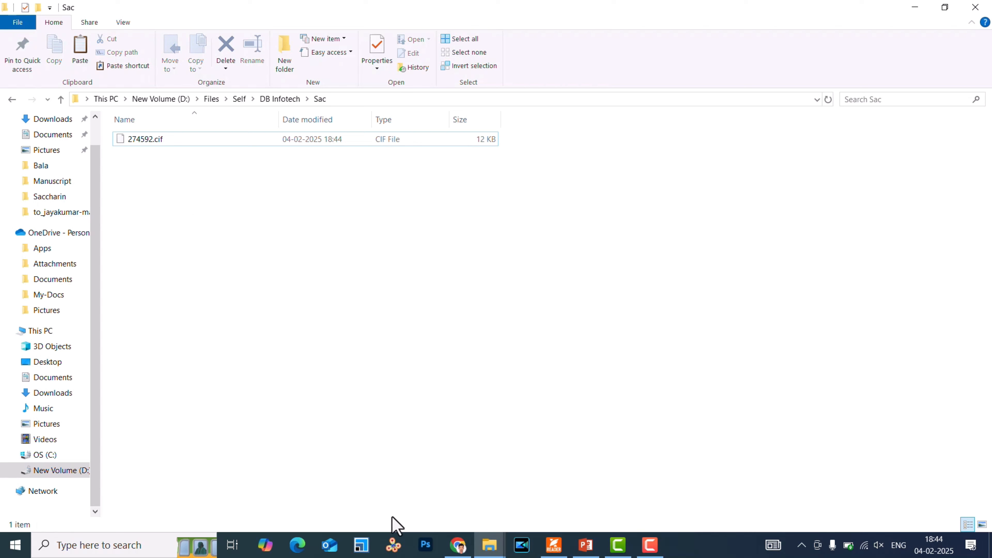
# Start VESTA and load 274592.cif from the Sac folder into it.
pyautogui.click(395, 553)
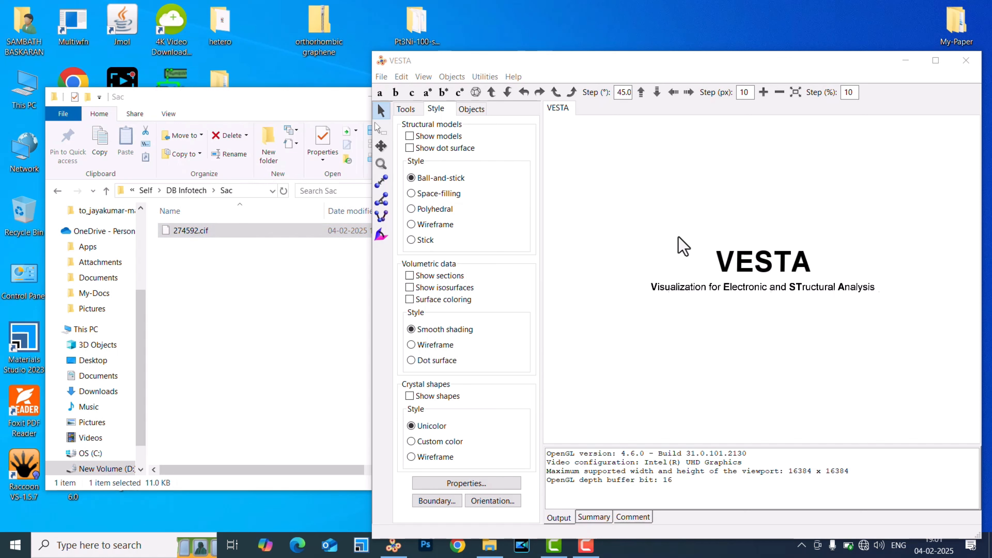
pyautogui.click(189, 236)
pyautogui.moveTo(188, 233); pyautogui.dragTo(725, 315)
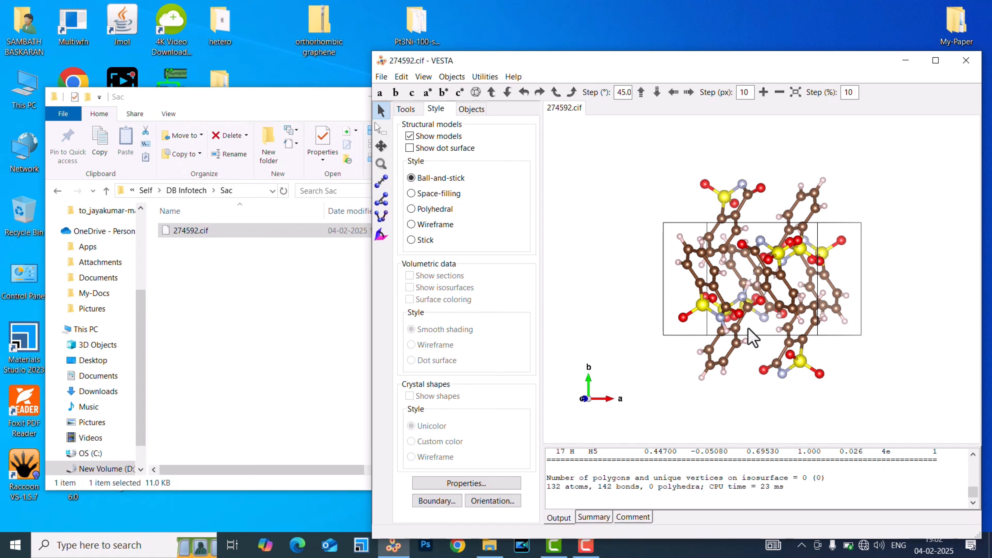
# Examine the saccharin unit cell and its molecular packing from several angles, and close VESTA.
pyautogui.moveTo(737, 351); pyautogui.dragTo(655, 386)
pyautogui.moveTo(790, 277); pyautogui.dragTo(763, 321)
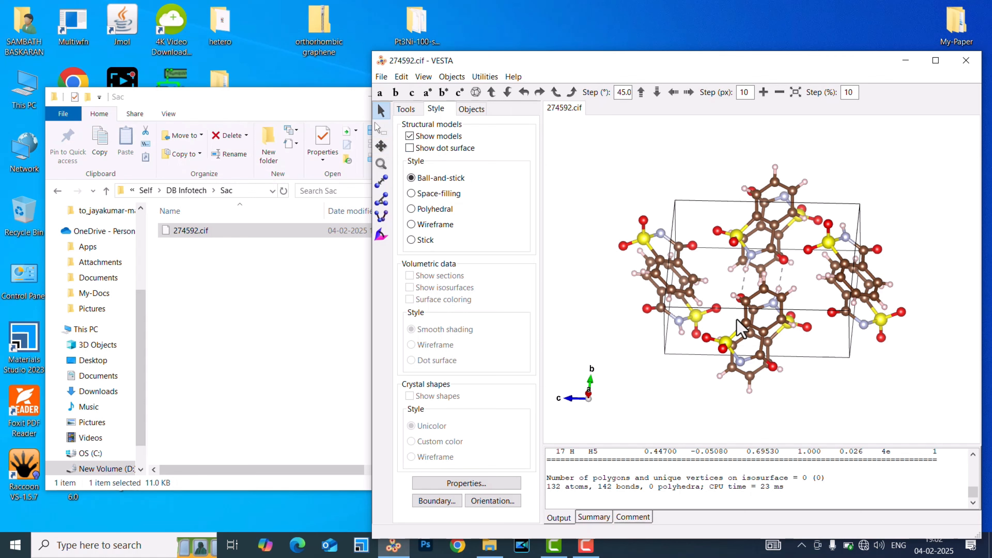
pyautogui.moveTo(752, 336); pyautogui.dragTo(836, 315)
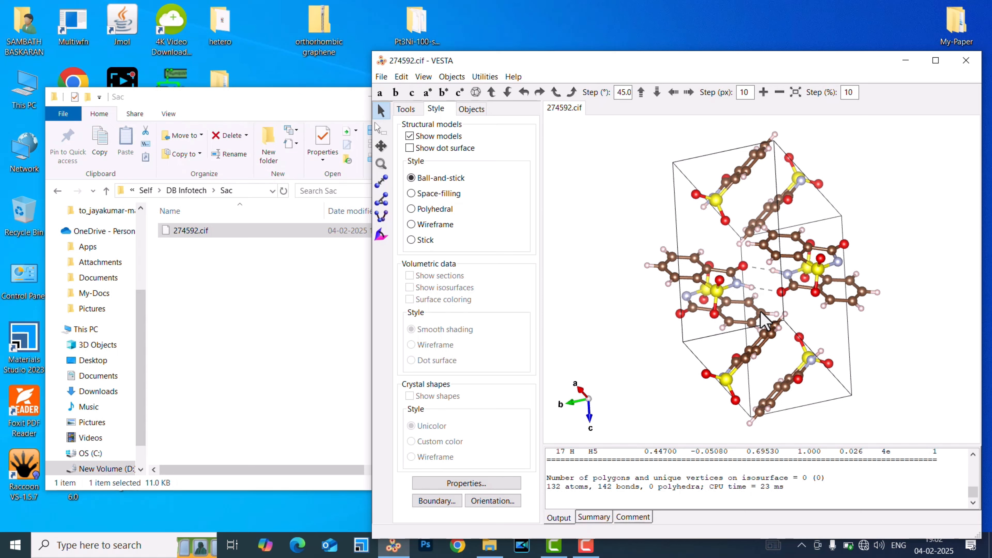
pyautogui.click(966, 61)
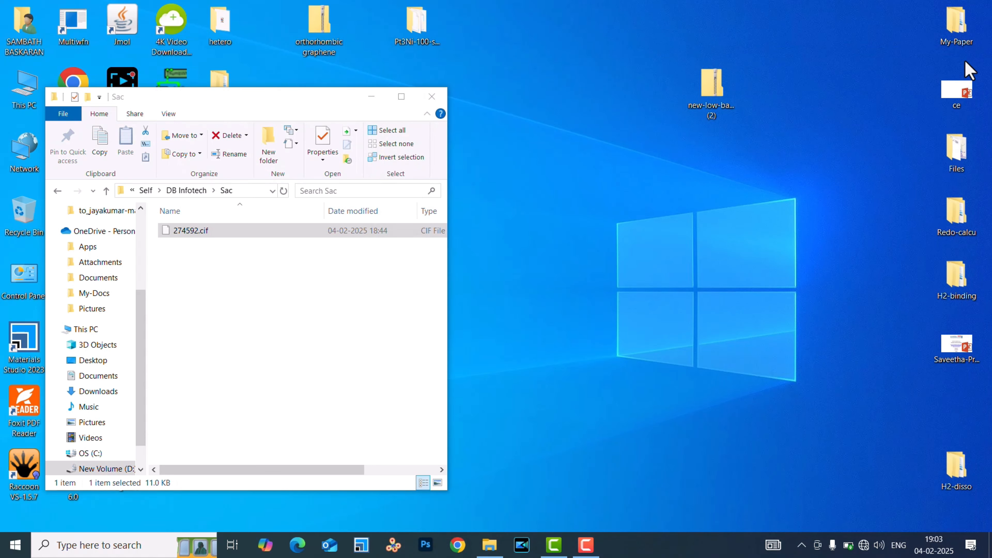
# Start CrystalExplorer and open 274592.cif from the Sac folder in DB Infotech.
pyautogui.click(207, 234)
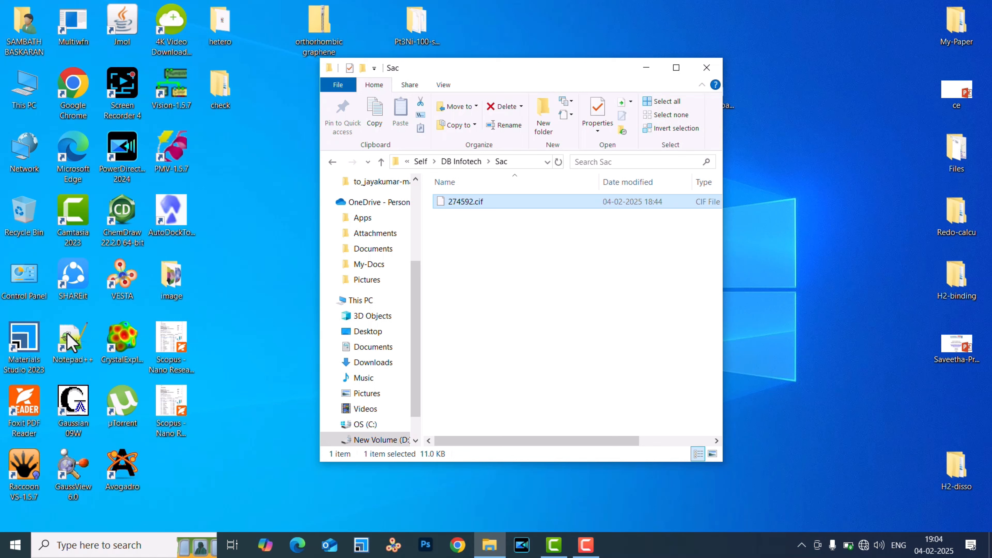
pyautogui.doubleClick(127, 339)
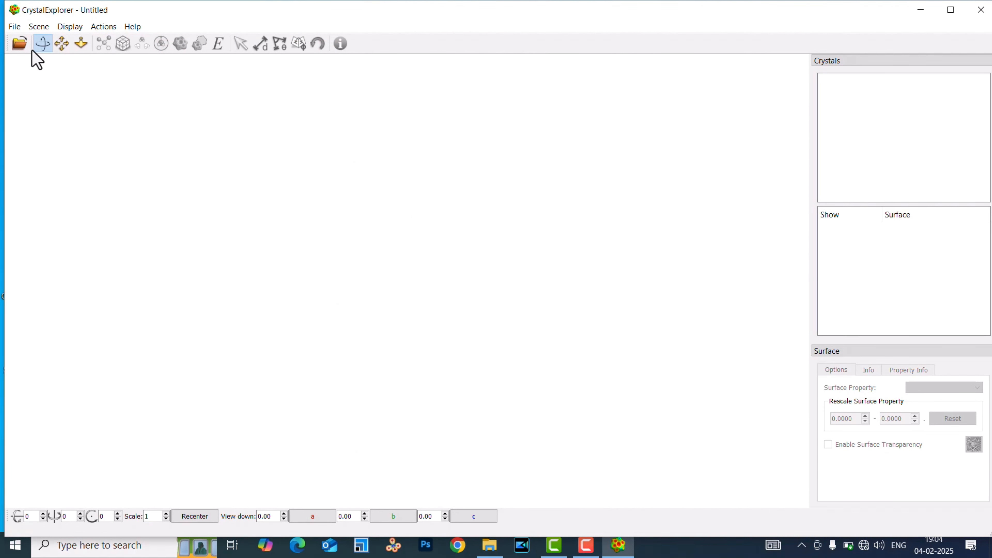
pyautogui.click(20, 48)
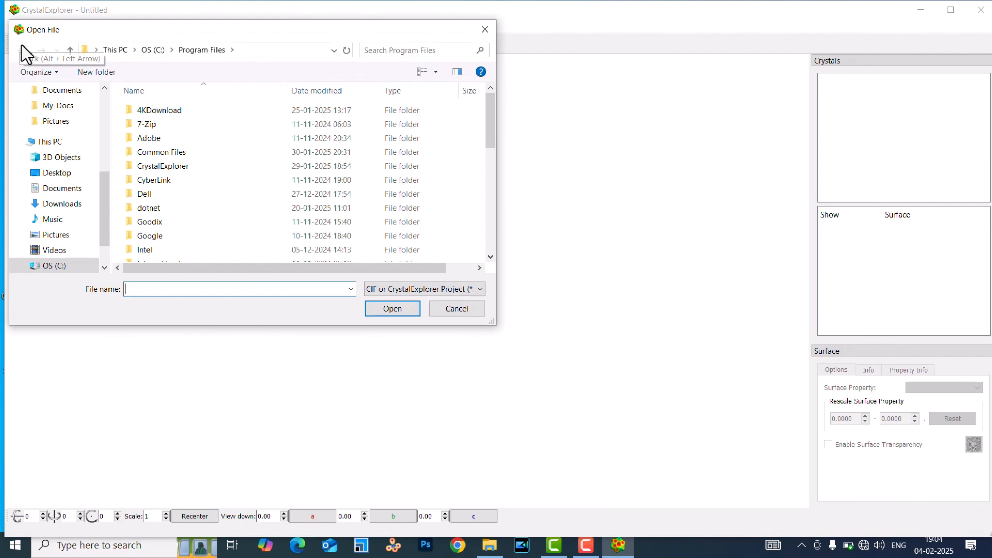
pyautogui.click(335, 50)
pyautogui.click(304, 66)
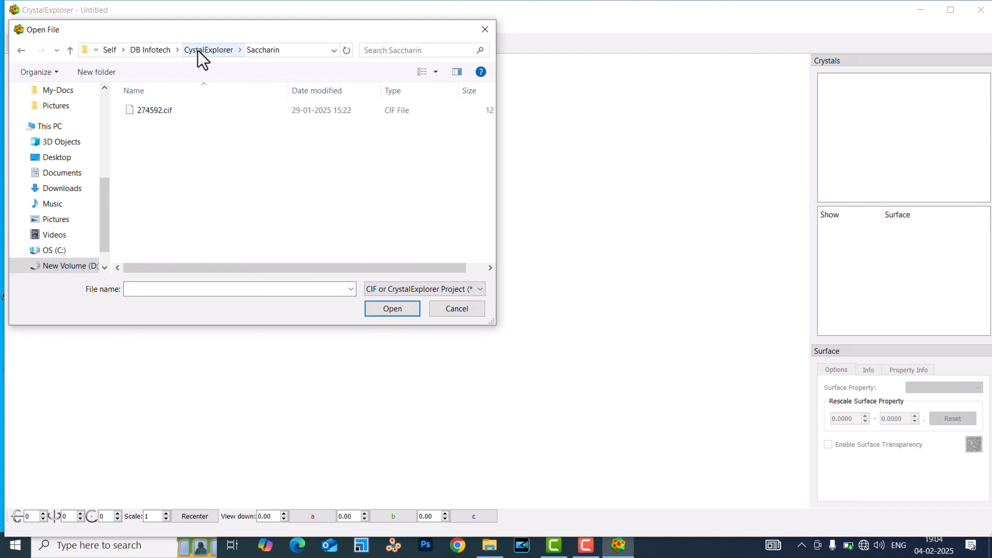
pyautogui.click(200, 50)
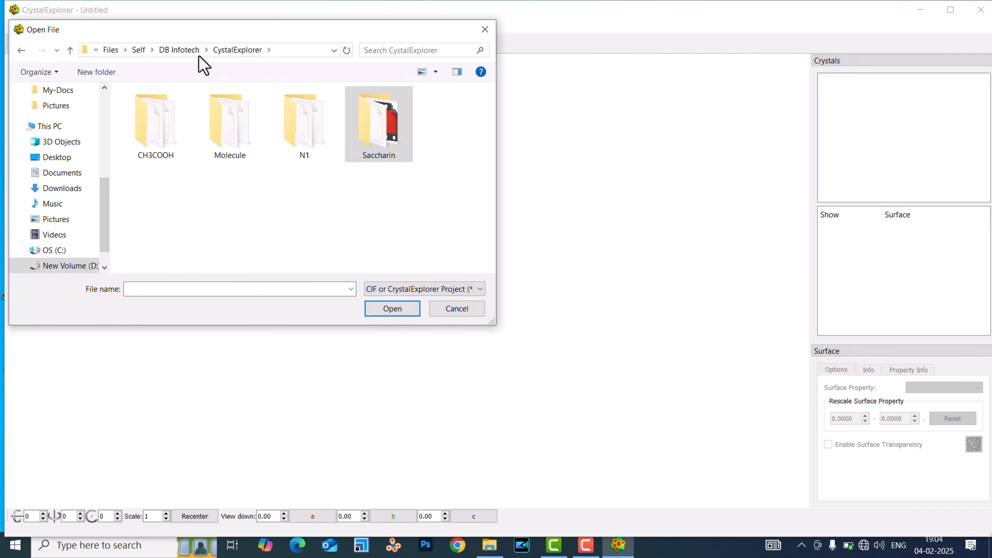
pyautogui.click(189, 51)
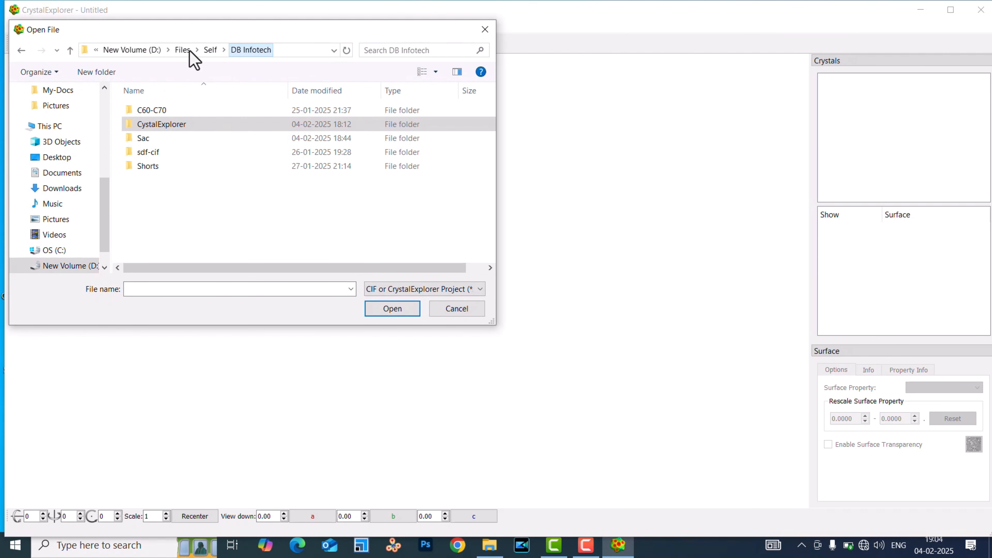
pyautogui.doubleClick(159, 141)
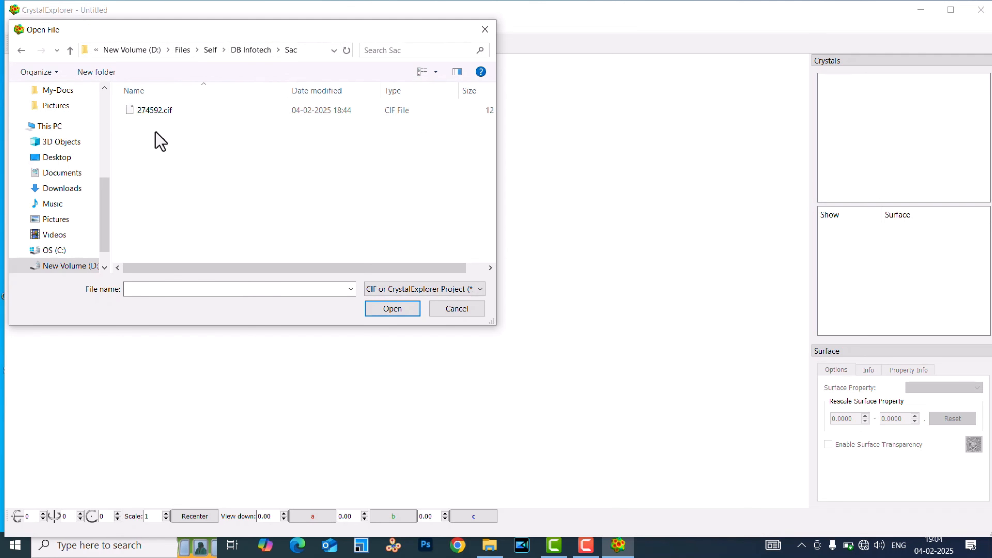
pyautogui.click(155, 112)
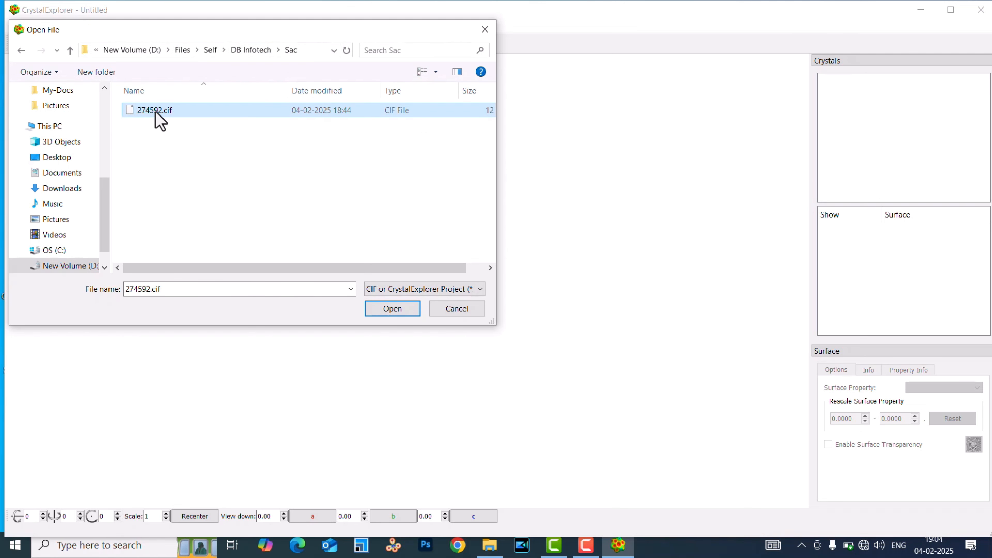
pyautogui.click(391, 309)
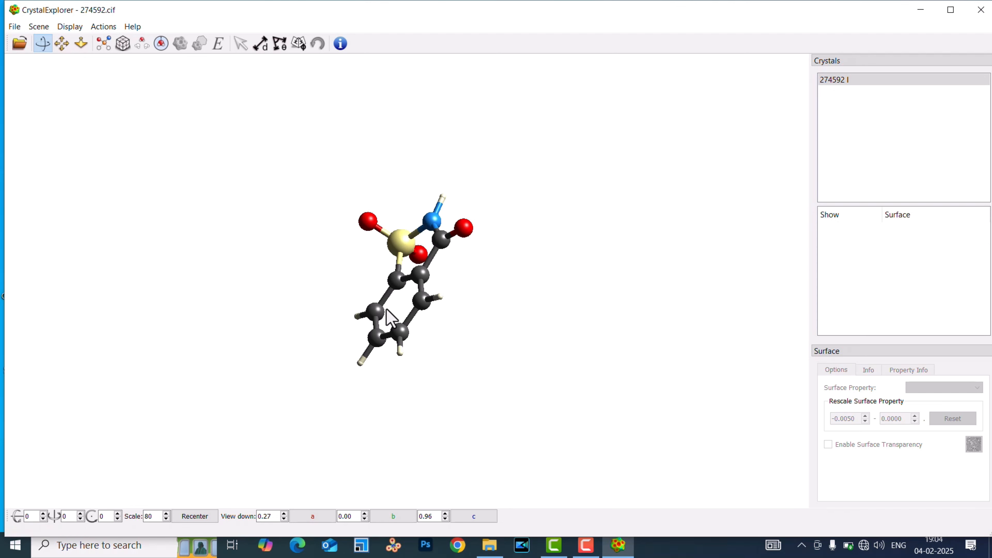
# Orient the saccharin molecule with its rings facing the viewer and select all its atoms.
pyautogui.moveTo(479, 289); pyautogui.dragTo(304, 237)
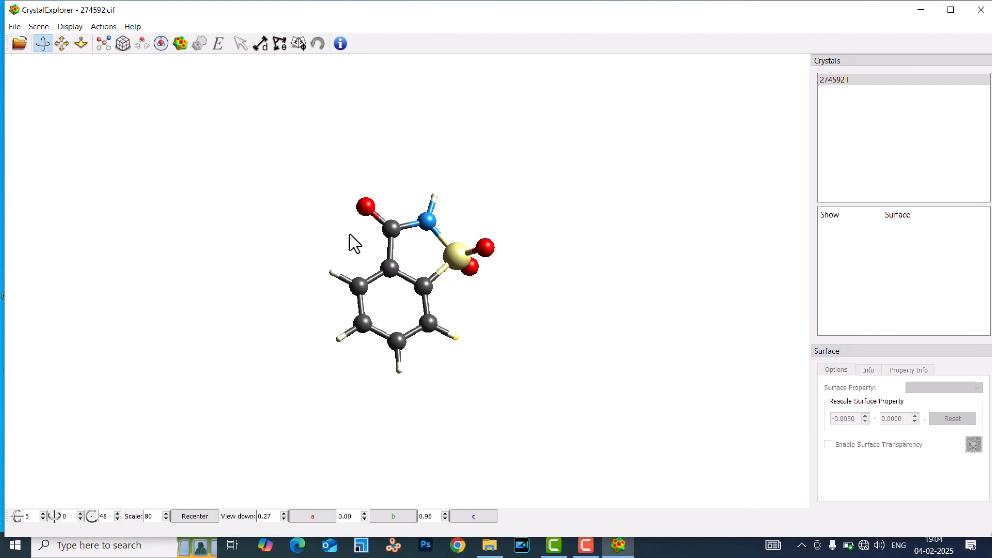
pyautogui.moveTo(310, 282); pyautogui.dragTo(459, 375)
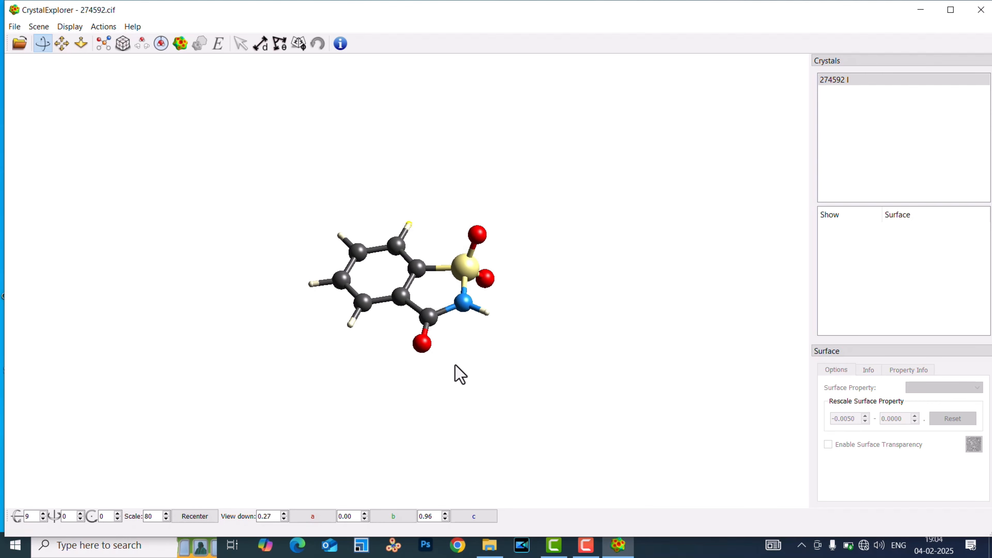
pyautogui.scroll(8, 459, 374)
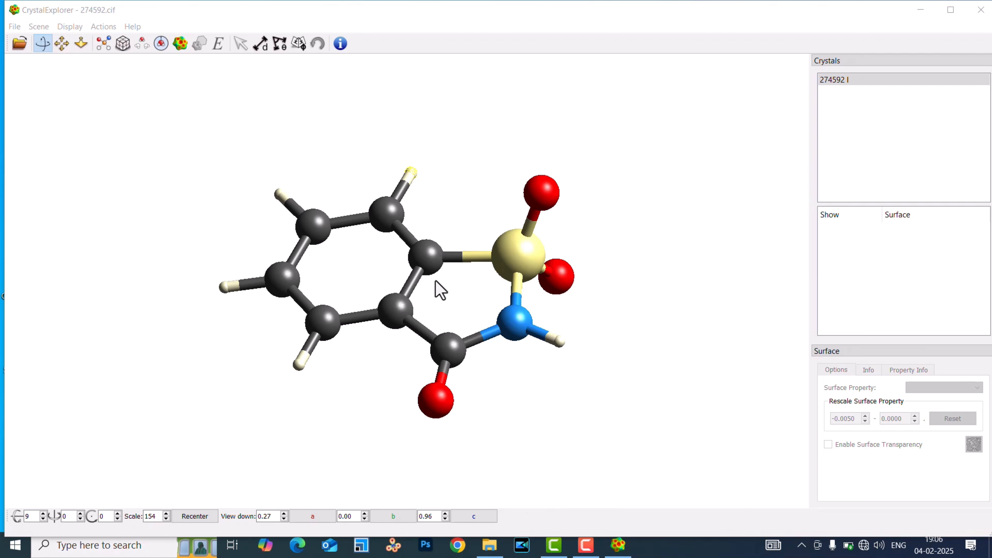
pyautogui.doubleClick(428, 258)
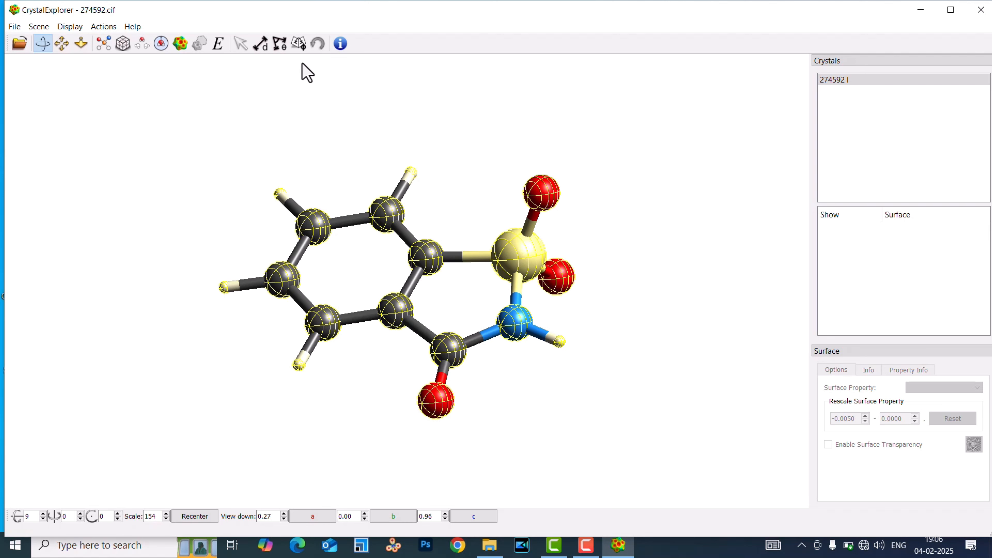
# Generate a Hirshfeld surface for the selected molecule with the Promolecule Density property at High (Standard) resolution.
pyautogui.click(181, 45)
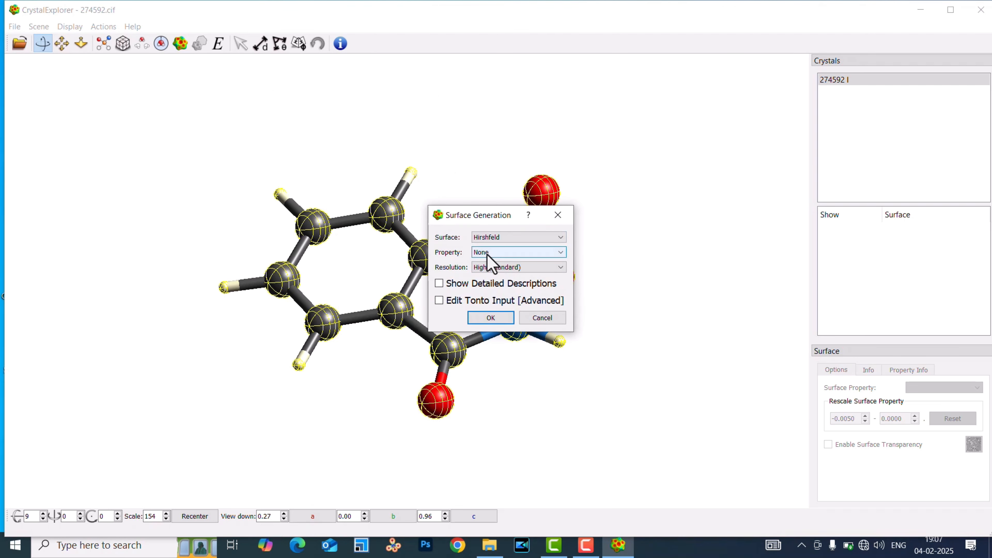
pyautogui.click(494, 237)
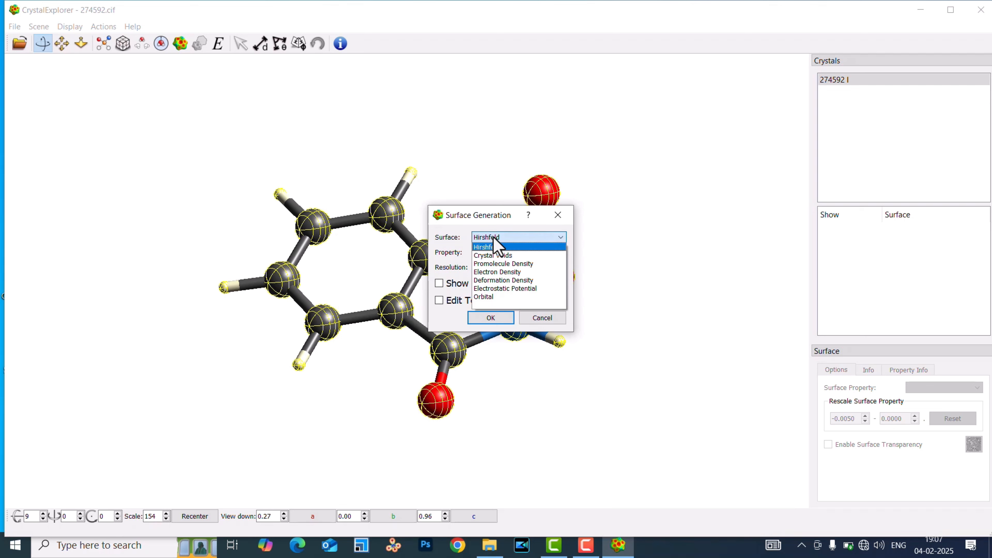
pyautogui.click(493, 237)
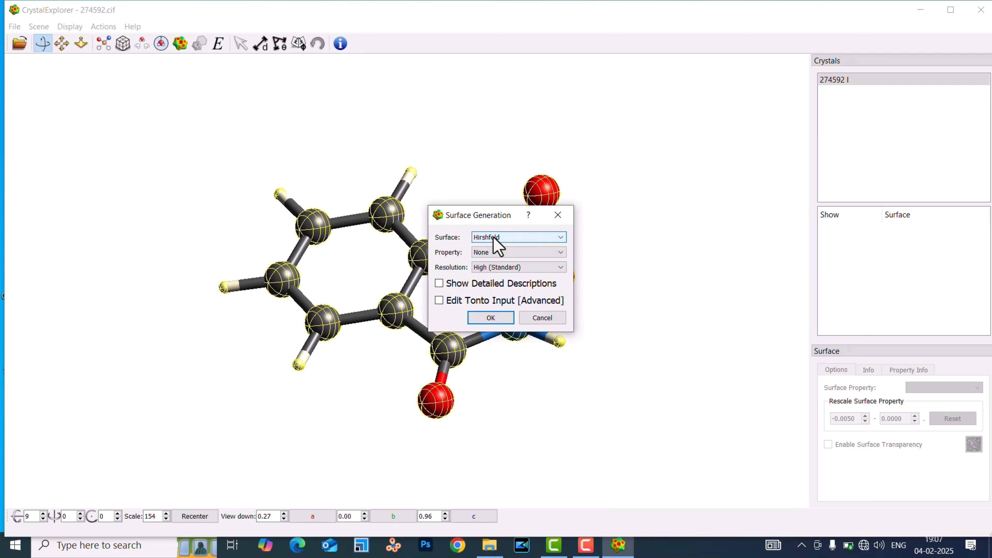
pyautogui.click(492, 252)
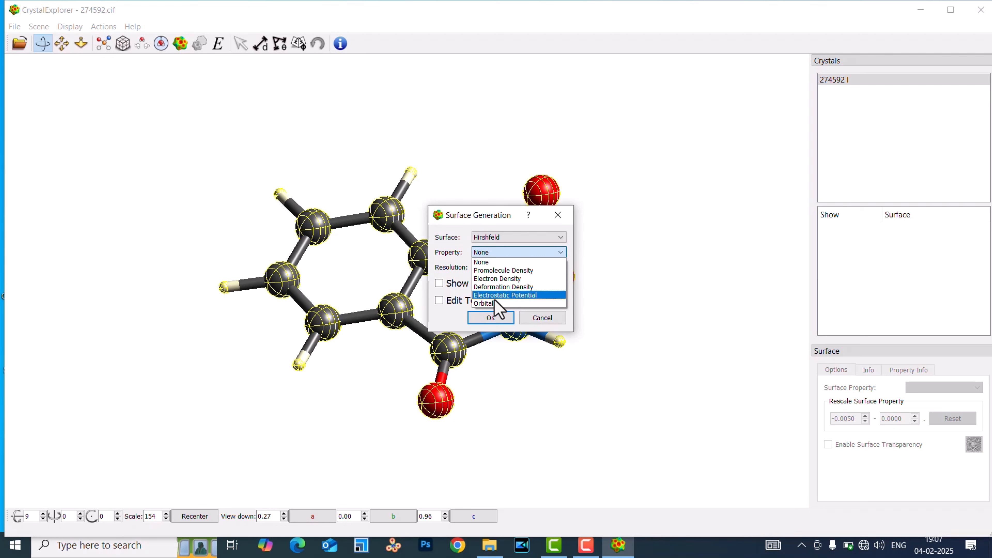
pyautogui.click(513, 270)
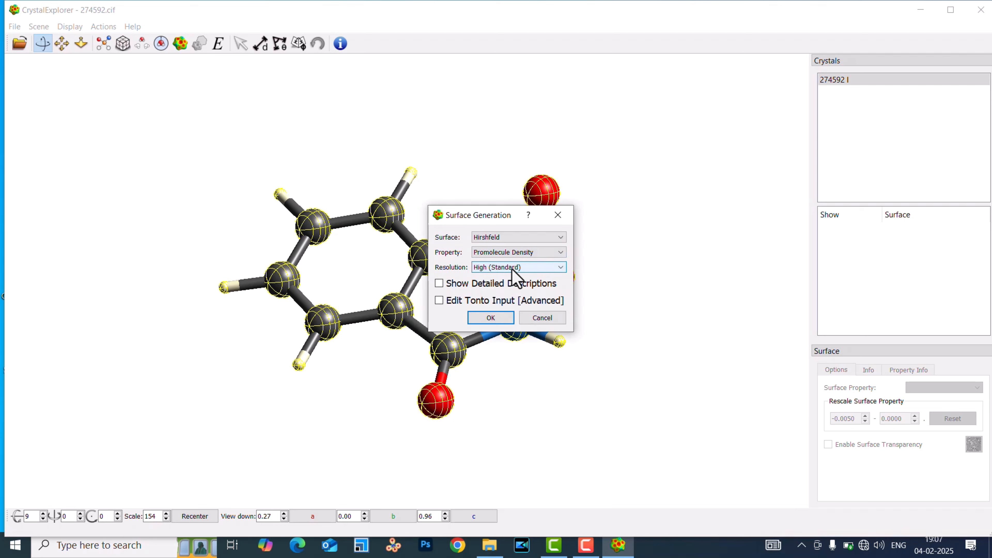
pyautogui.click(511, 269)
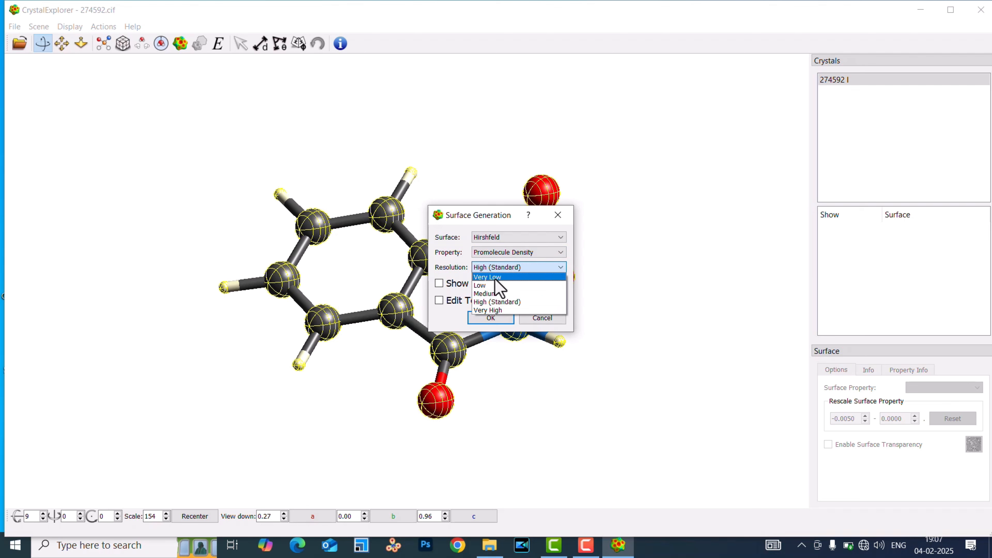
pyautogui.click(492, 304)
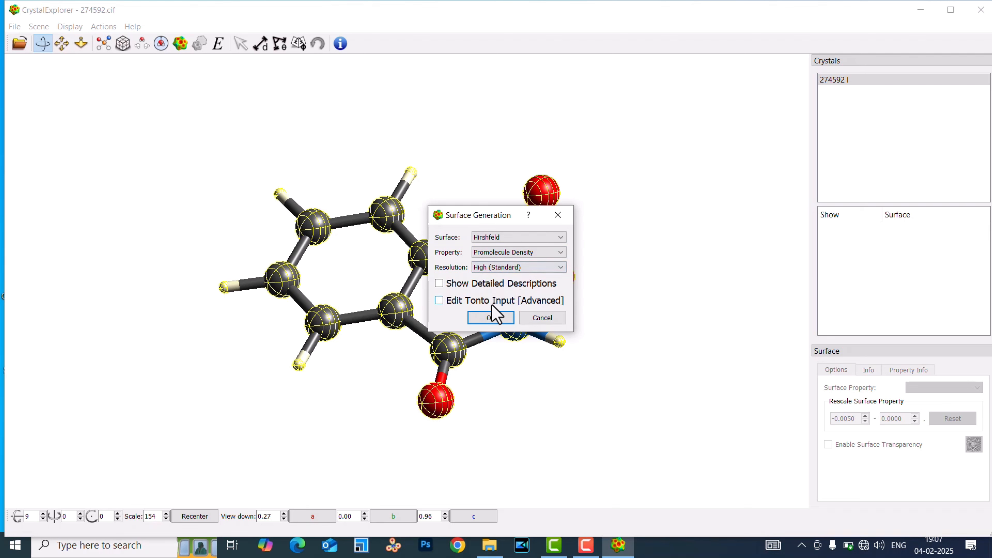
pyautogui.click(494, 319)
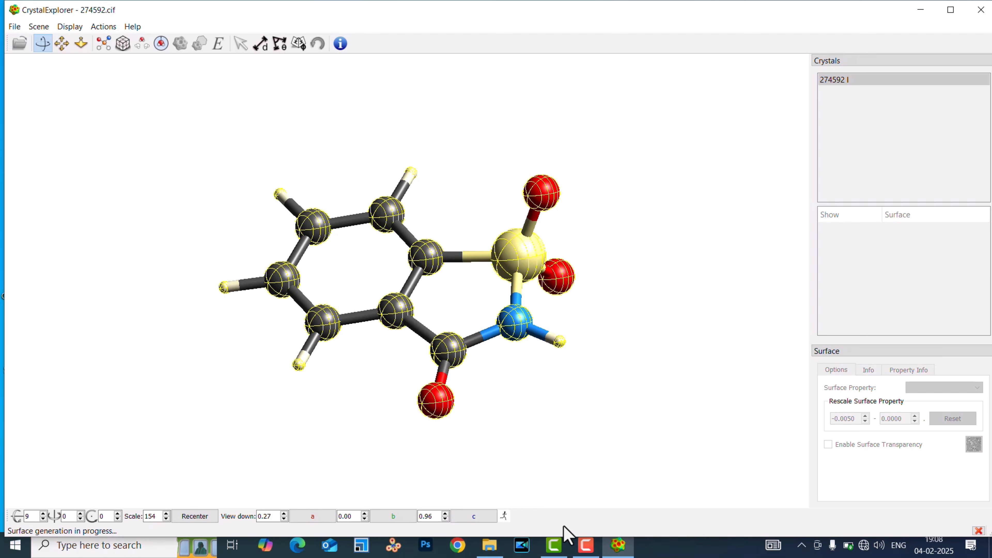
pyautogui.click(586, 545)
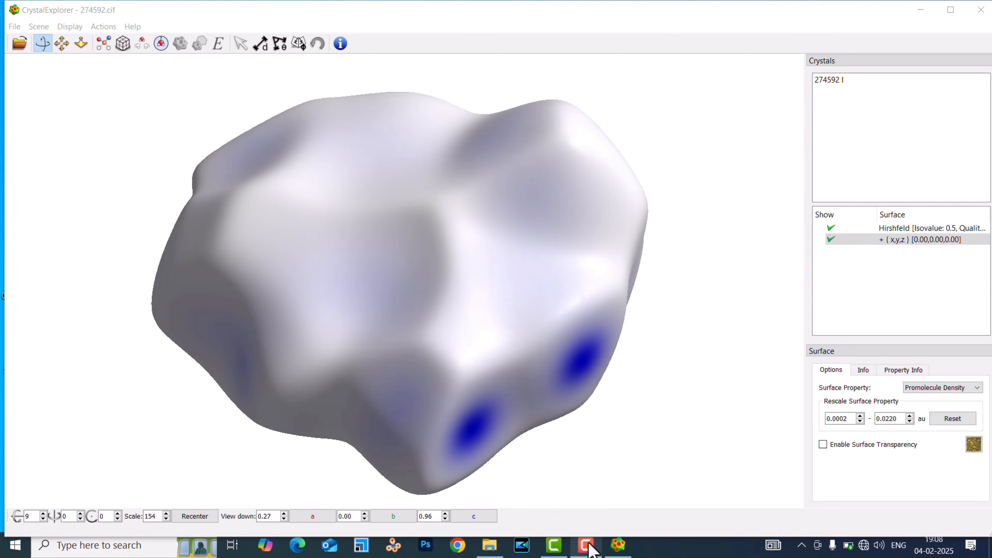
# Set the Hirshfeld surface's property to None and enable surface transparency.
pyautogui.scroll(-5, 522, 311)
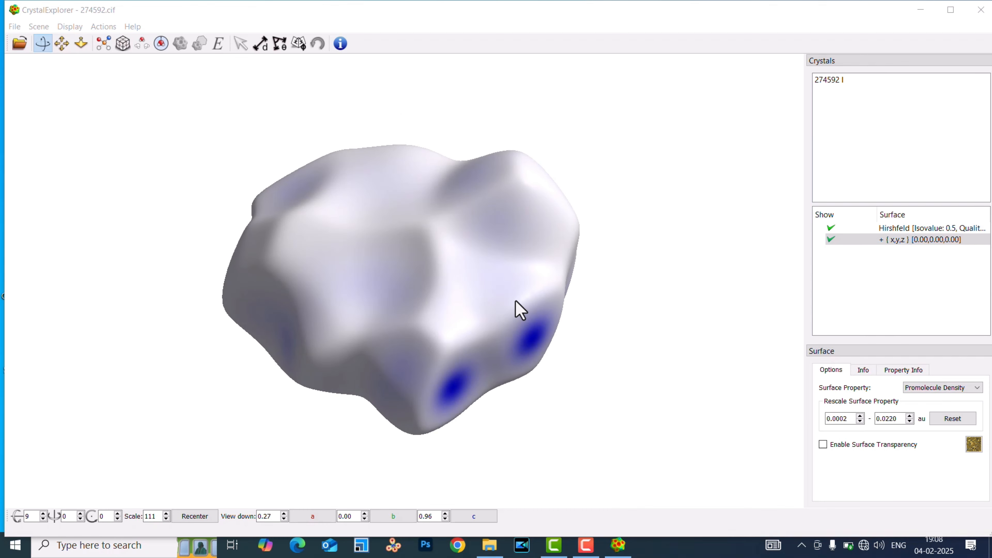
pyautogui.scroll(2, 521, 311)
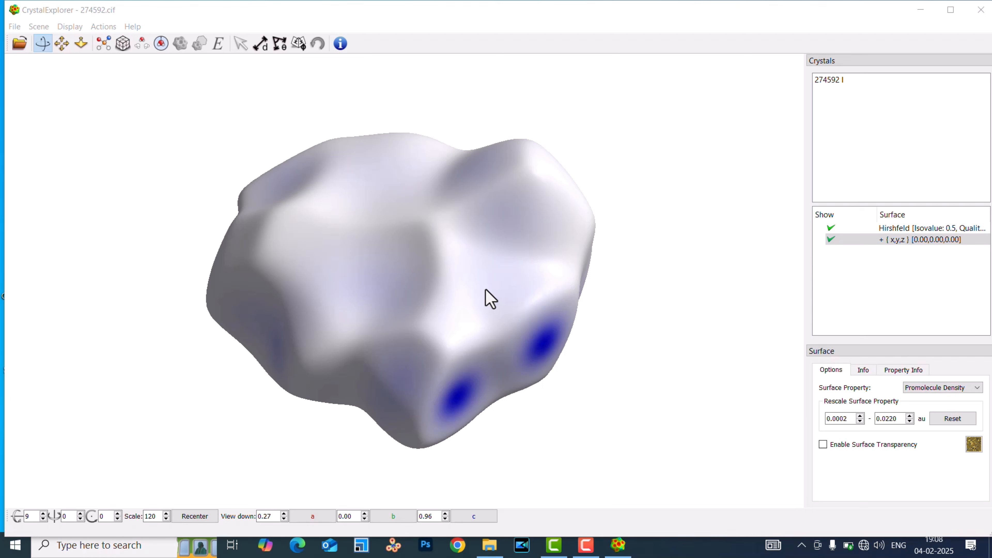
pyautogui.click(935, 388)
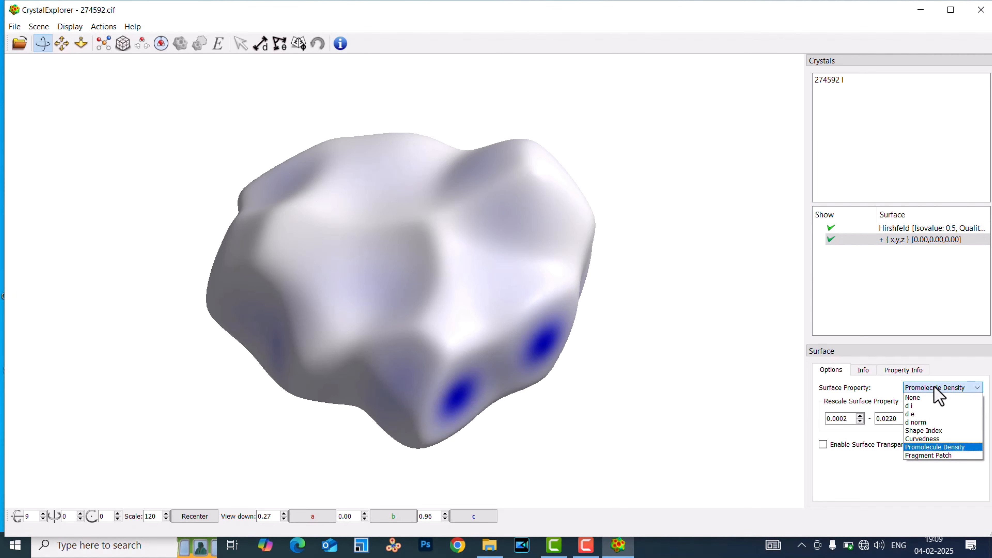
pyautogui.click(924, 399)
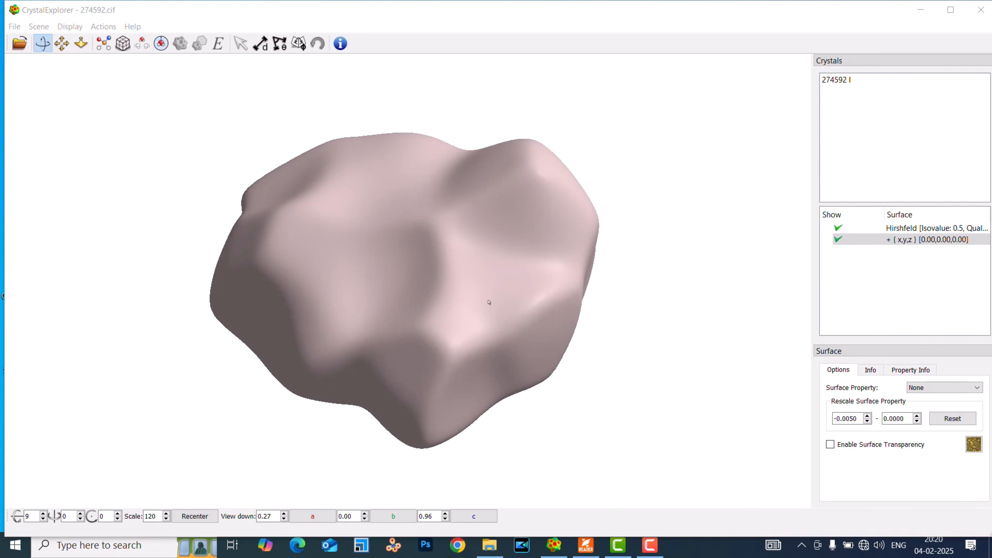
pyautogui.click(830, 445)
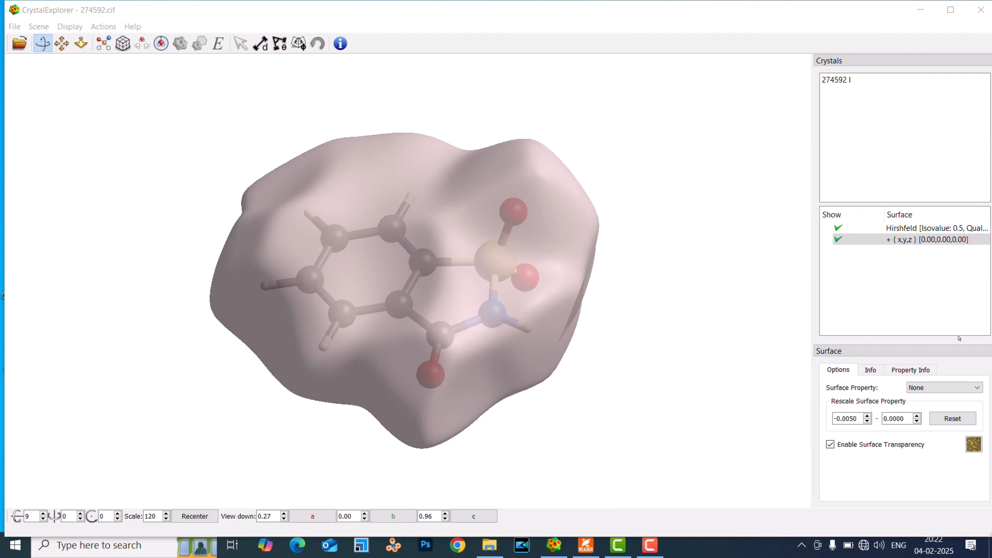
# Map the d i property onto the transparent Hirshfeld surface.
pyautogui.click(939, 387)
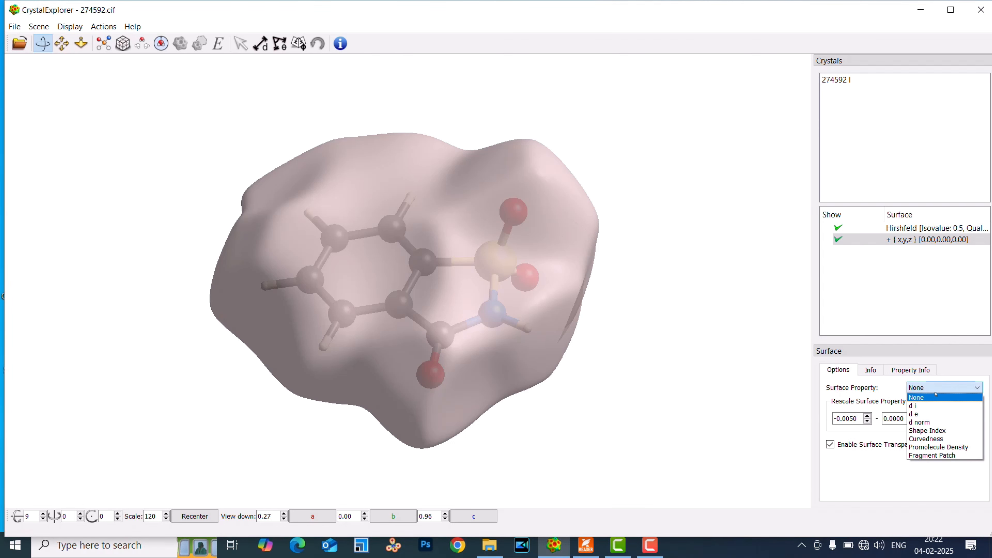
pyautogui.click(921, 406)
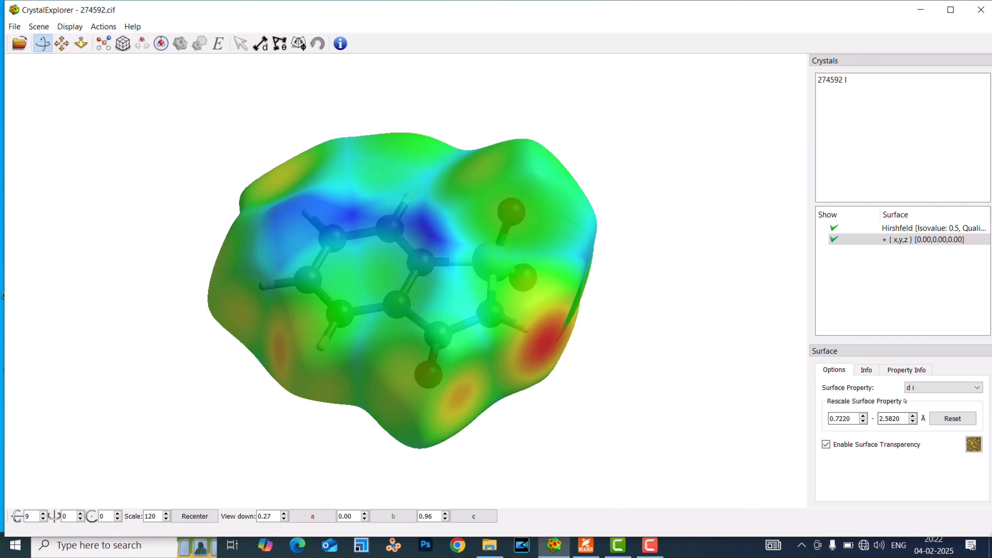
# Switch to oc5008[1].pdf in Foxit PDF Reader and examine Table 1's surface property descriptions and the decorated saccharin surfaces in Fig. 2.
pyautogui.click(585, 545)
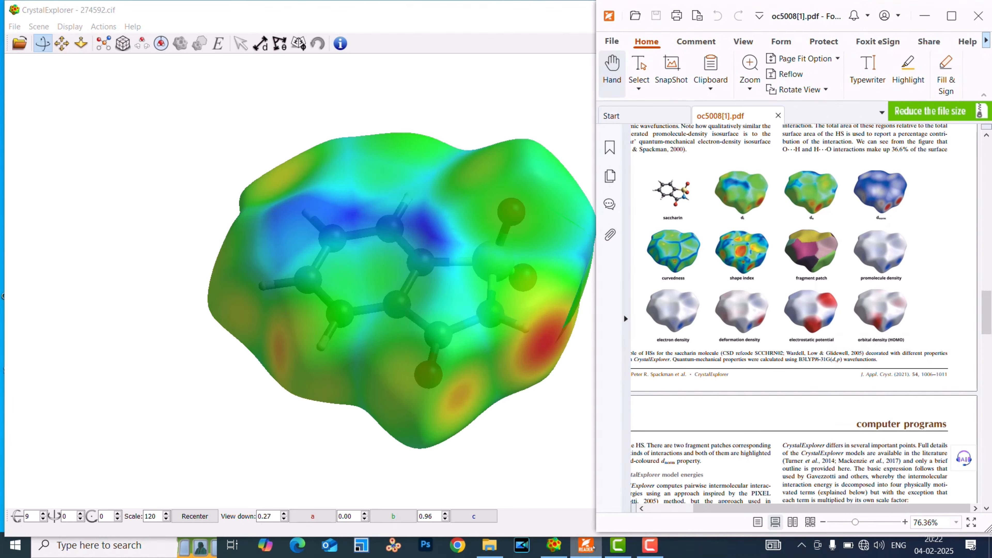
pyautogui.scroll(2, 845, 288)
pyautogui.scroll(6, 844, 289)
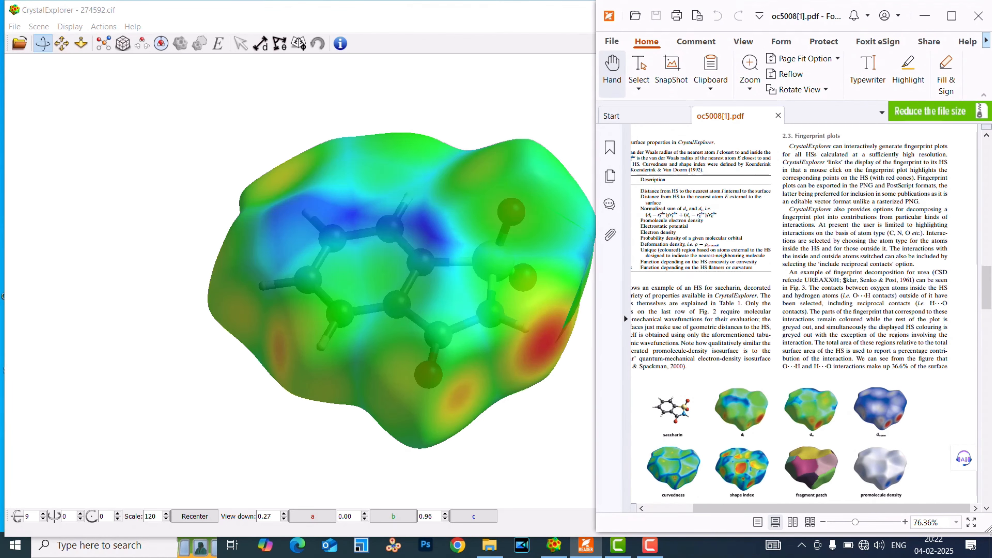
pyautogui.click(951, 16)
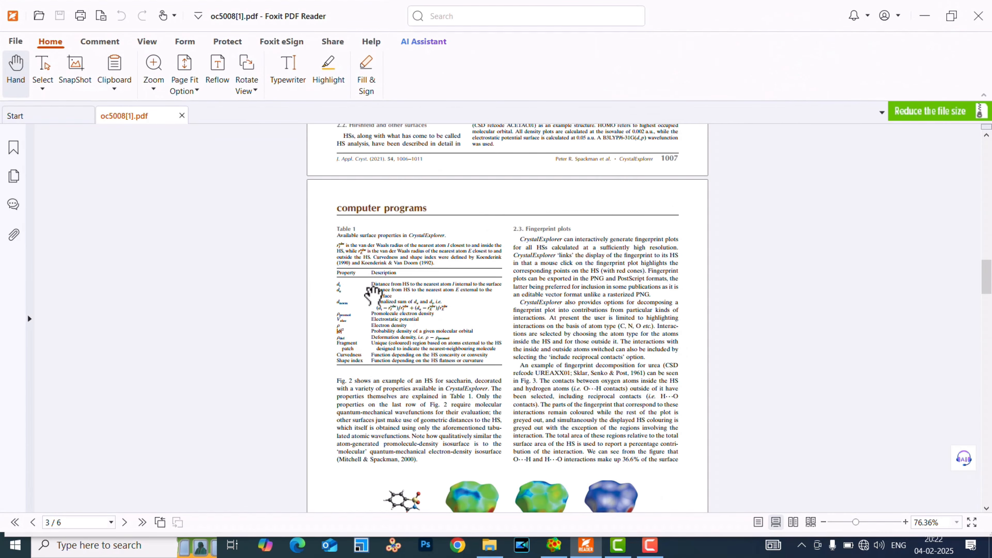
pyautogui.keyDown('ctrl'); pyautogui.scroll(5, 371, 281); pyautogui.keyUp('ctrl')
pyautogui.scroll(-1, 295, 284)
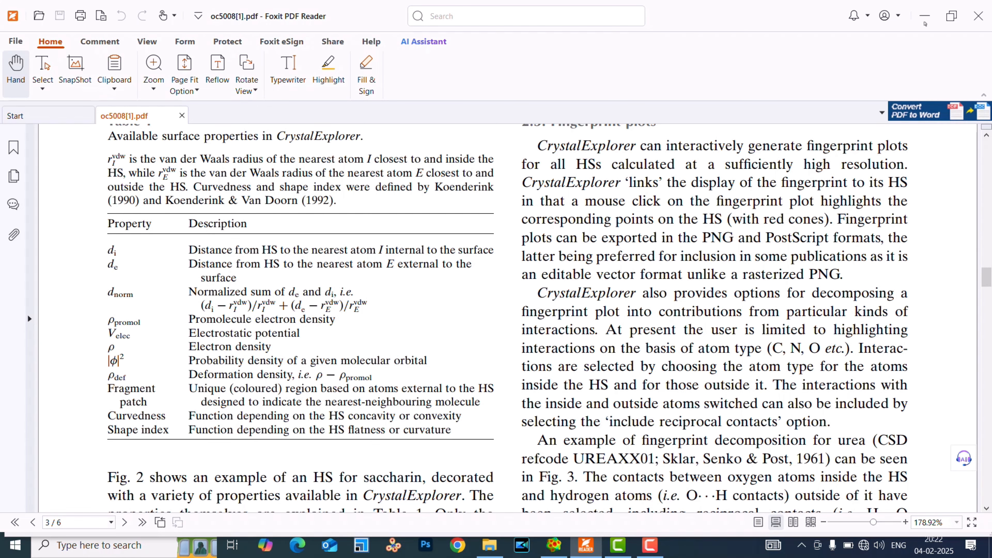
pyautogui.scroll(4, 797, 237)
pyautogui.scroll(4, 797, 238)
pyautogui.scroll(-18, 790, 260)
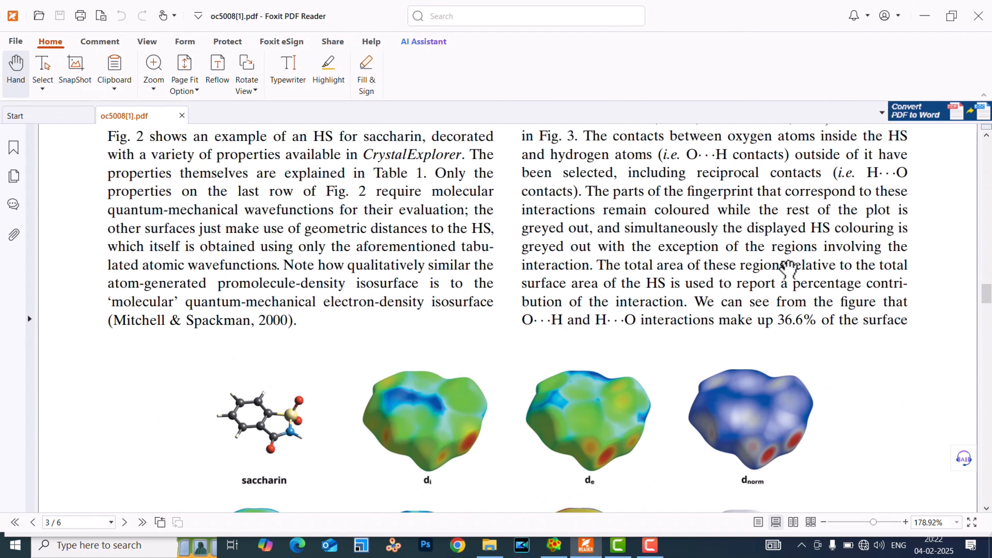
pyautogui.scroll(-4, 788, 269)
pyautogui.scroll(-1, 788, 269)
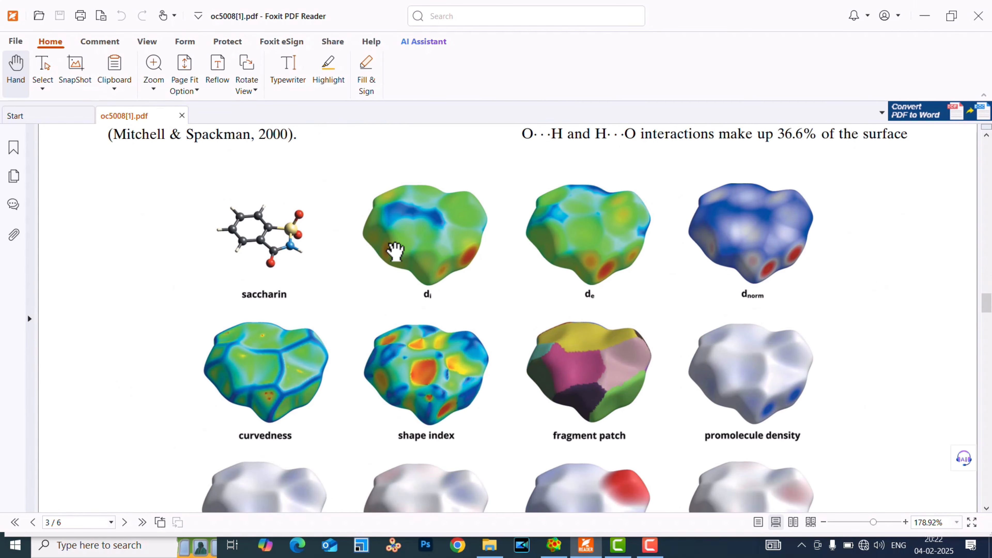
# Place the oc5008[1].pdf window beside CrystalExplorer, compare the d i surface with Fig. 2, and return to CrystalExplorer.
pyautogui.moveTo(750, 22); pyautogui.dragTo(723, 32)
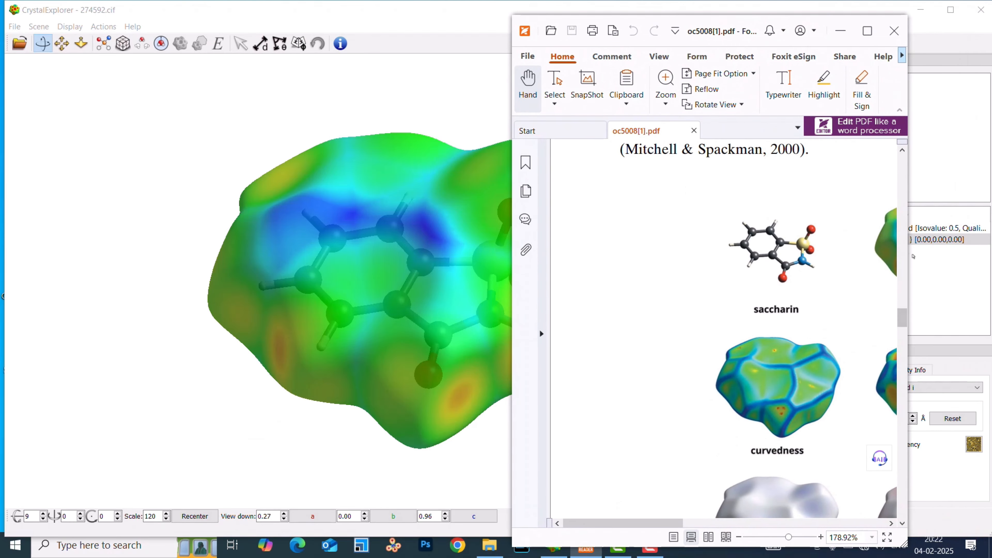
pyautogui.moveTo(910, 254); pyautogui.dragTo(990, 254)
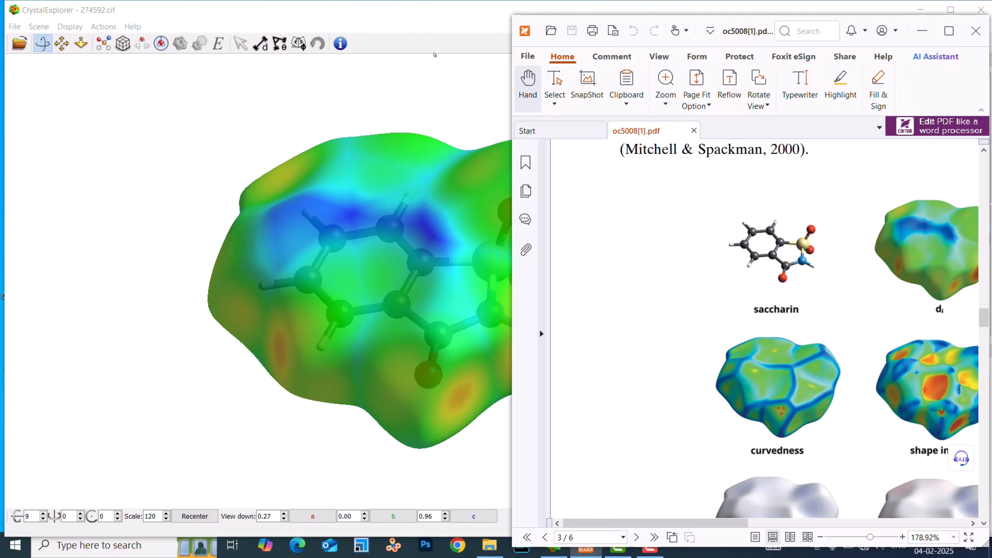
pyautogui.click(922, 31)
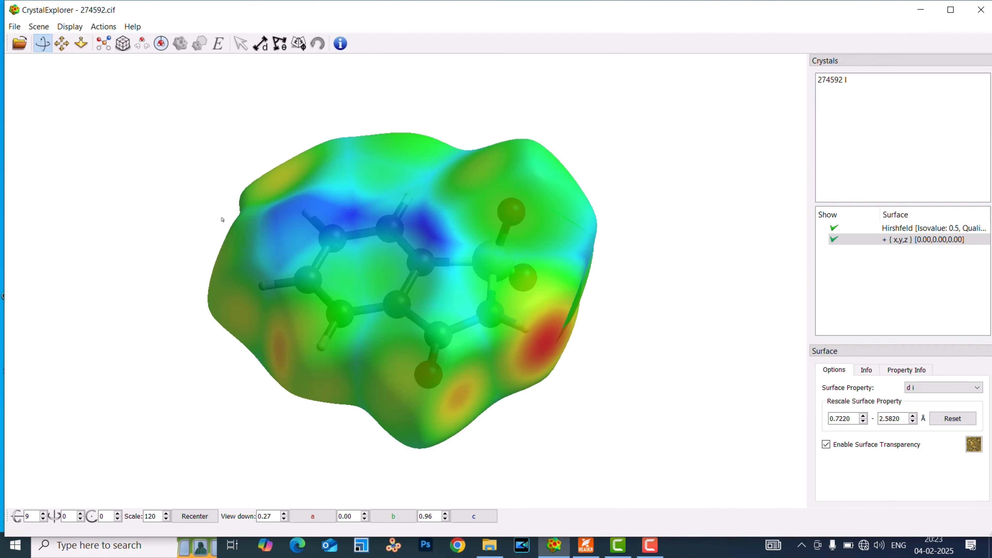
# Map the d e property onto the Hirshfeld surface, followed by the d norm property.
pyautogui.click(906, 387)
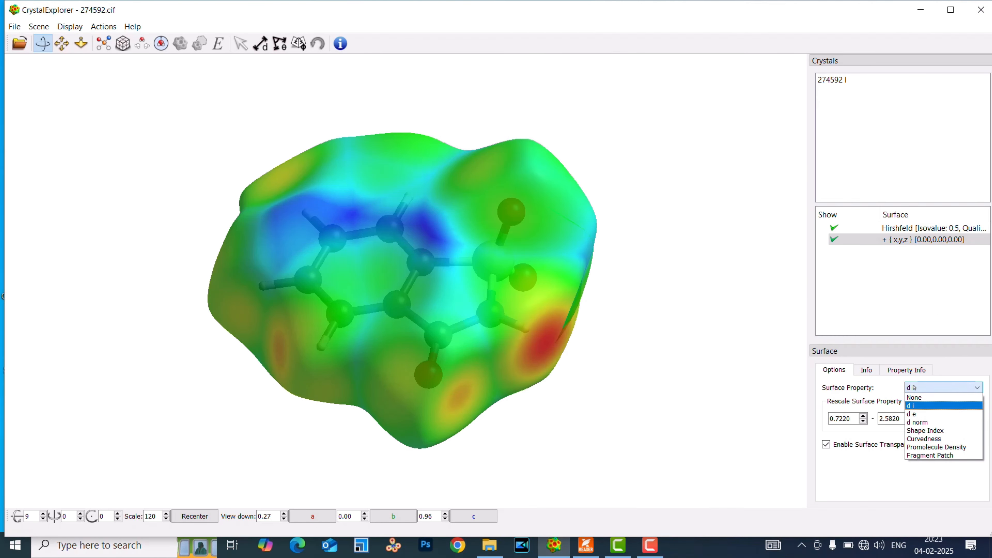
pyautogui.click(919, 414)
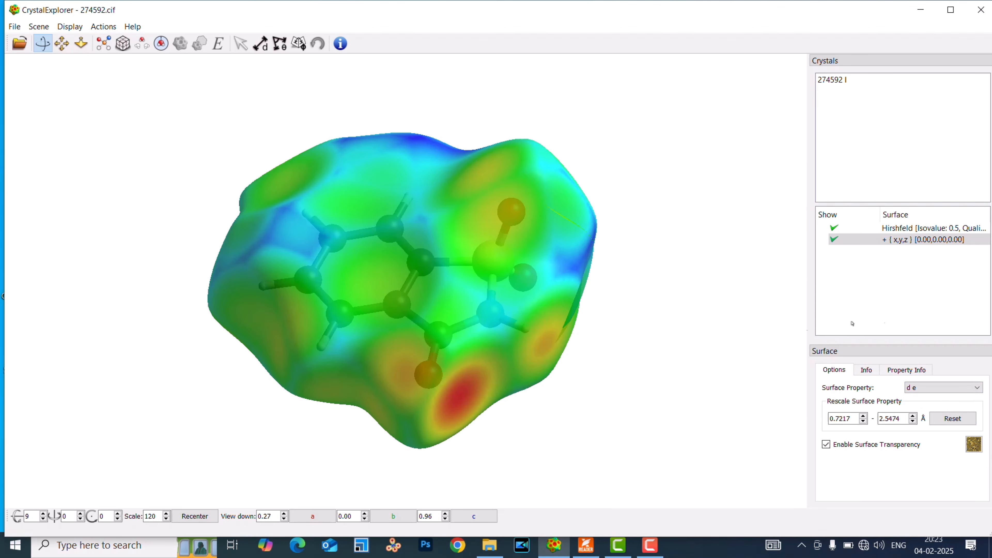
pyautogui.click(940, 388)
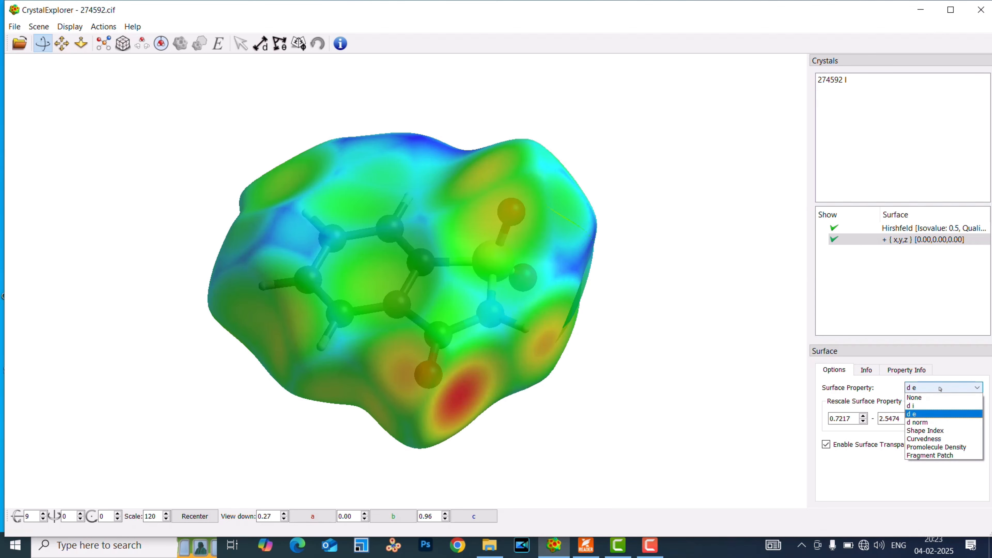
pyautogui.click(926, 422)
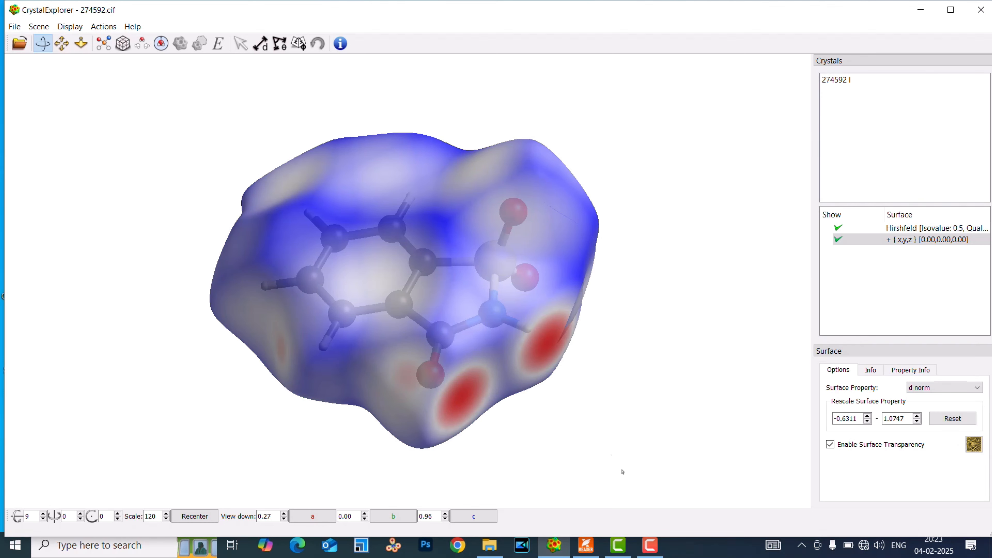
# Switch to oc5008[1].pdf in Foxit PDF Reader and examine Table 1's property descriptions and Fig. 2's d norm surface beside the generated one.
pyautogui.click(585, 546)
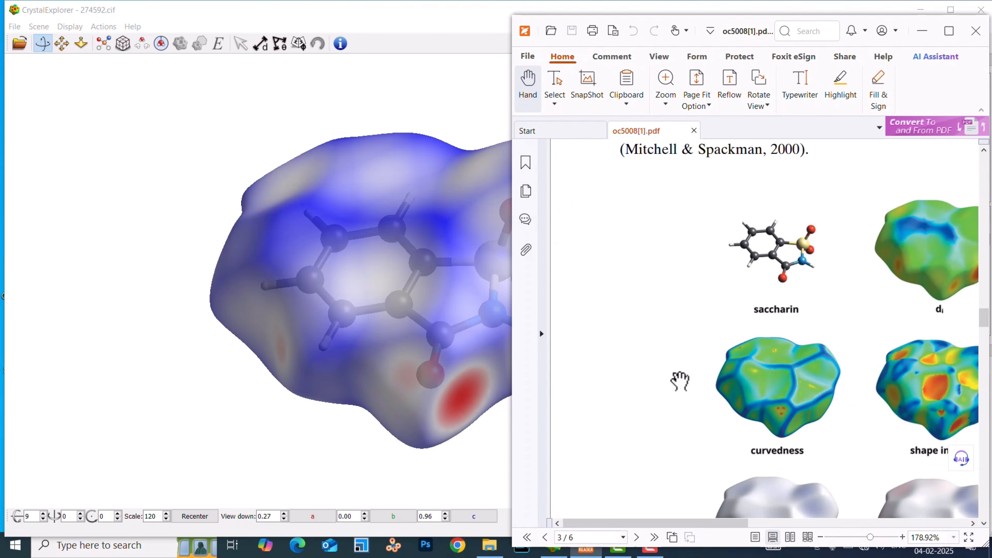
pyautogui.scroll(8, 680, 381)
pyautogui.scroll(-2, 679, 381)
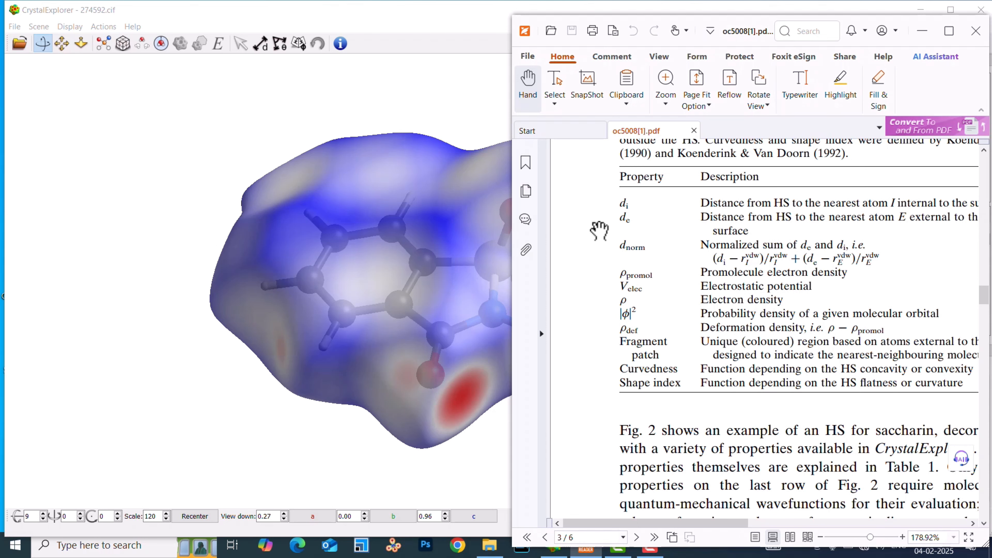
pyautogui.moveTo(772, 18); pyautogui.dragTo(534, 32)
pyautogui.scroll(3, 591, 282)
pyautogui.scroll(-10, 637, 289)
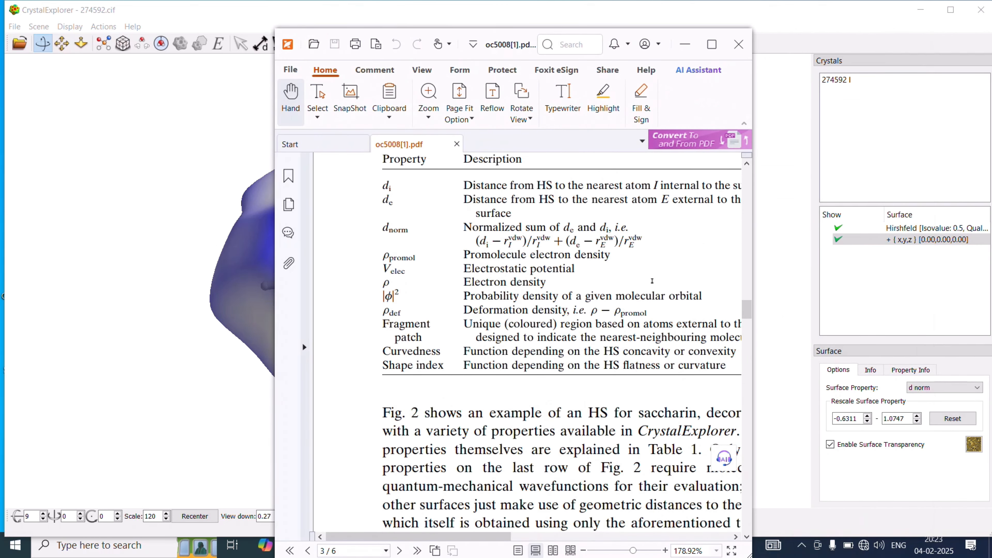
pyautogui.keyDown('ctrl'); pyautogui.scroll(-5, 652, 281); pyautogui.keyUp('ctrl')
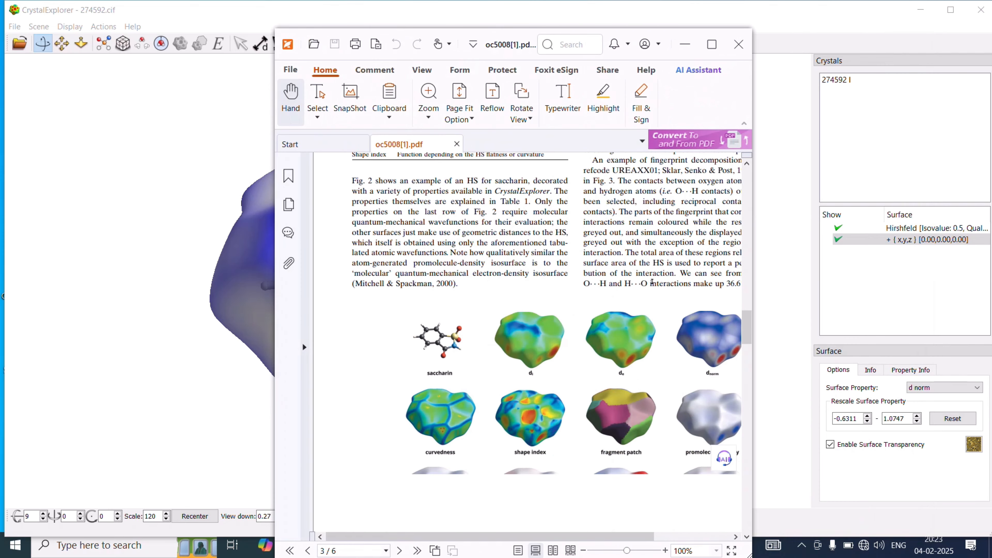
pyautogui.keyDown('ctrl'); pyautogui.scroll(3, 652, 281); pyautogui.keyUp('ctrl')
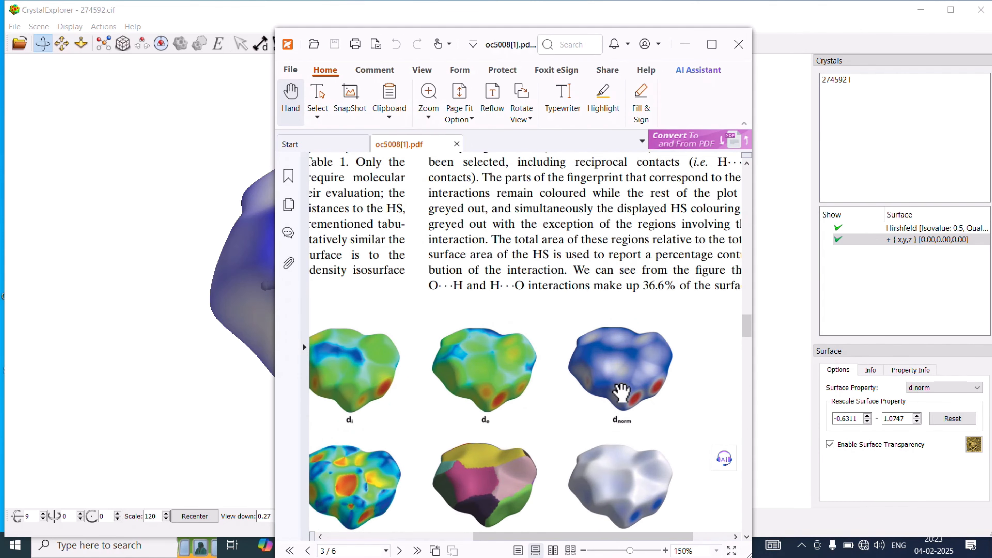
pyautogui.keyDown('ctrl'); pyautogui.scroll(3, 621, 393); pyautogui.keyUp('ctrl')
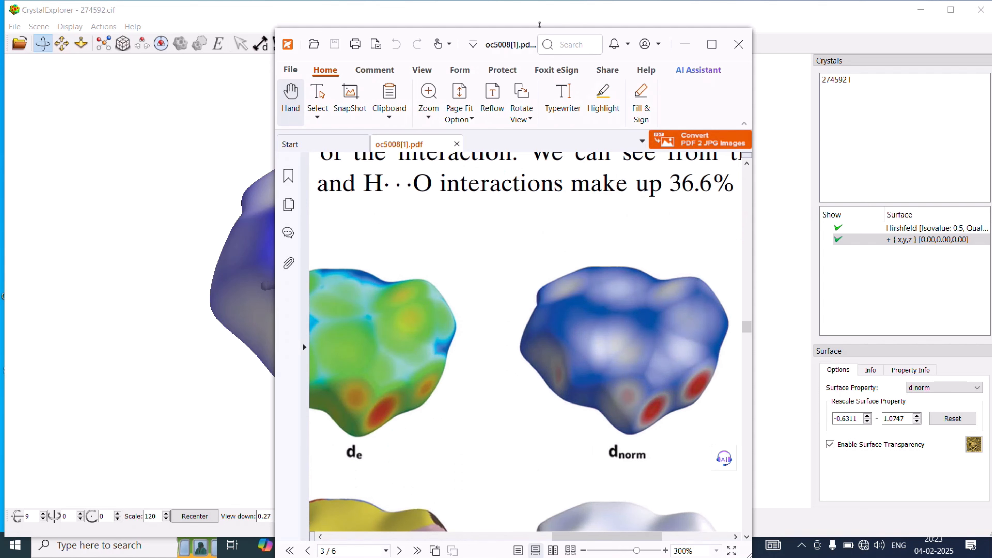
pyautogui.moveTo(556, 35); pyautogui.dragTo(806, 41)
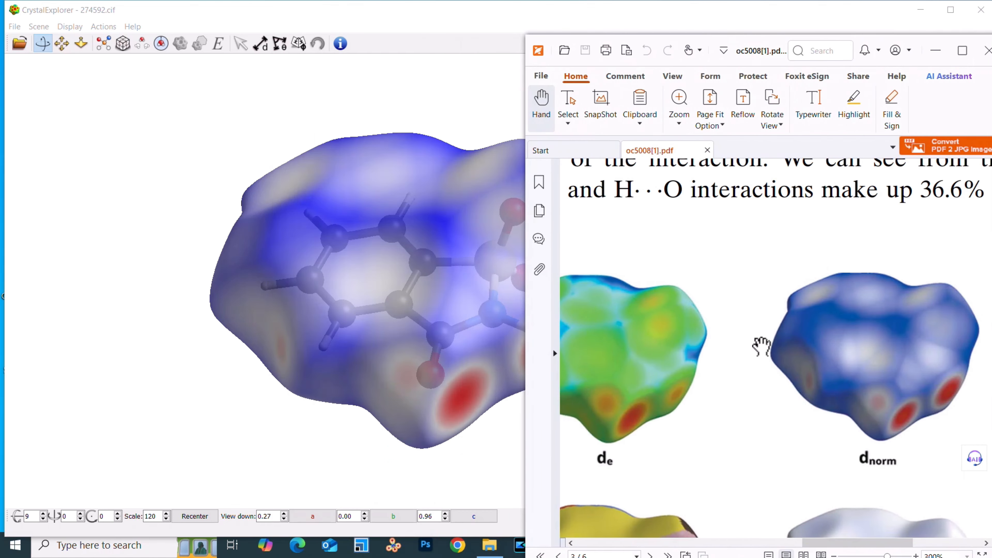
pyautogui.keyDown('ctrl'); pyautogui.scroll(-4, 762, 346); pyautogui.keyUp('ctrl')
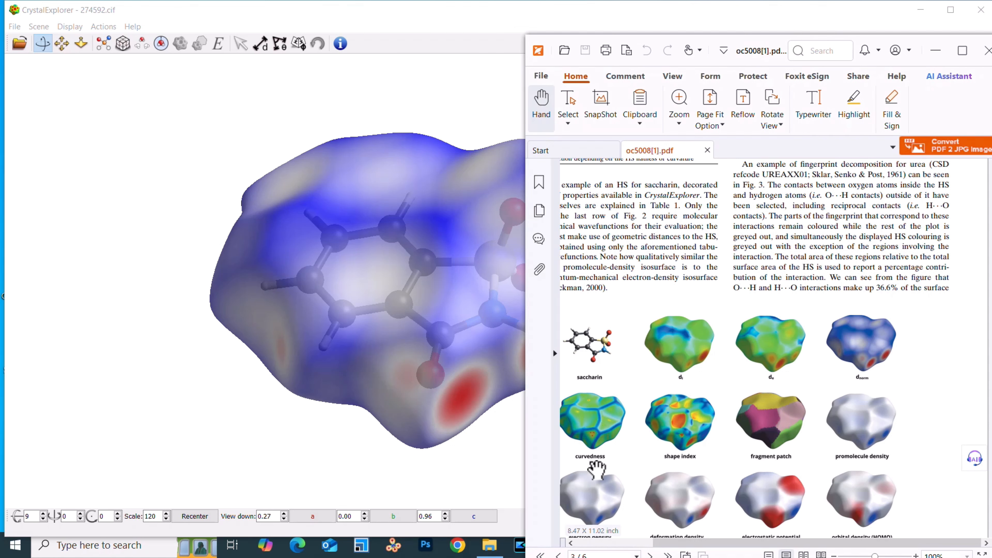
pyautogui.click(942, 58)
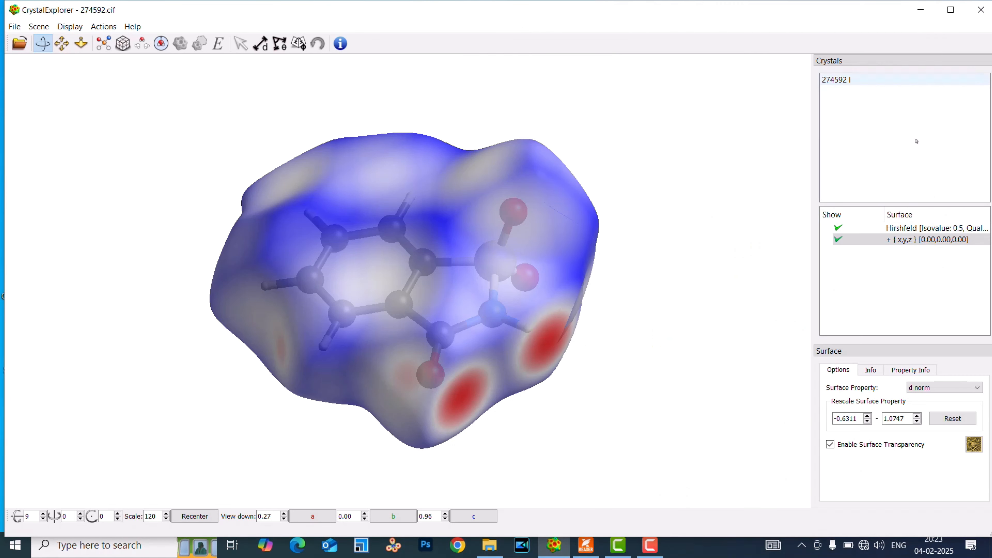
# Map Shape Index and then Curvedness onto the Hirshfeld surface, and compare the curvedness surface with Fig. 2 of the paper.
pyautogui.click(921, 388)
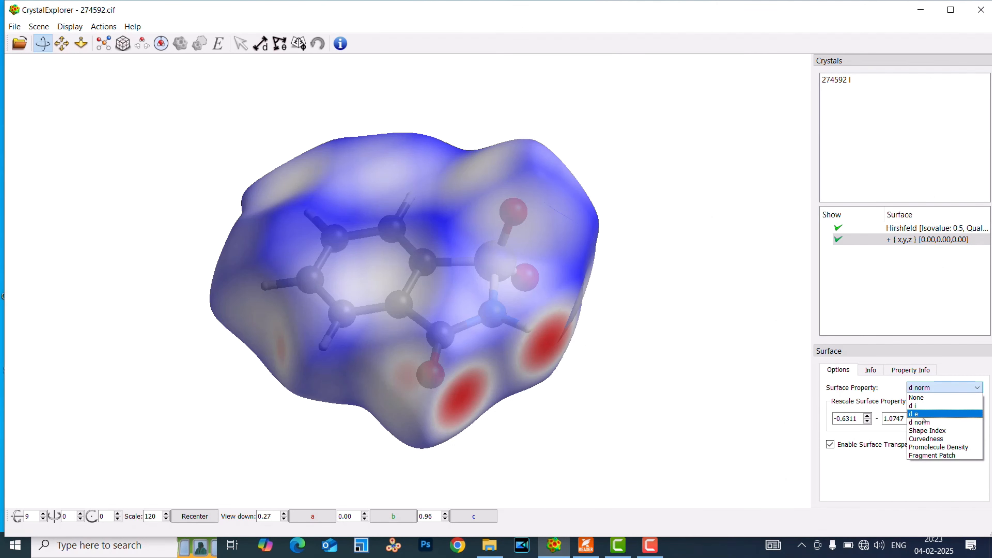
pyautogui.click(926, 430)
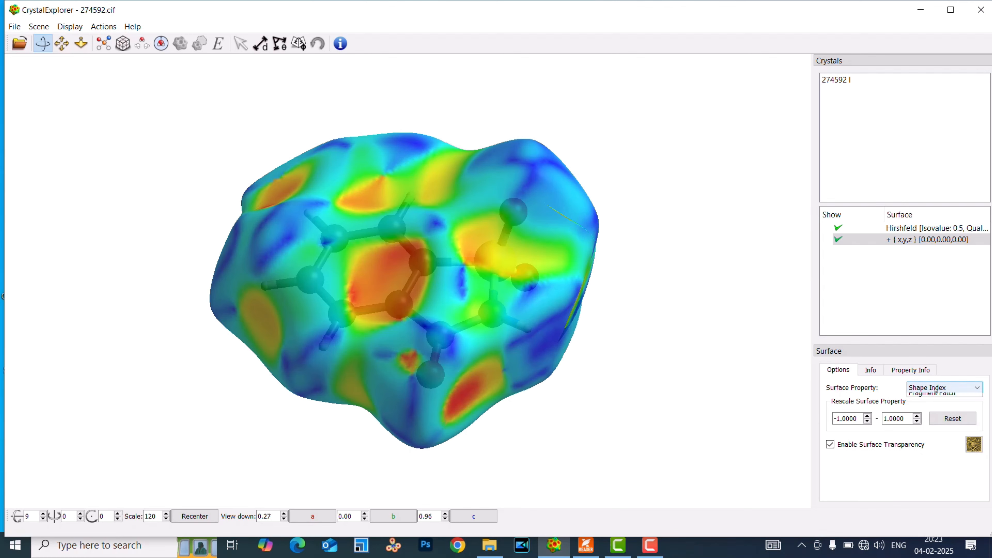
pyautogui.click(940, 388)
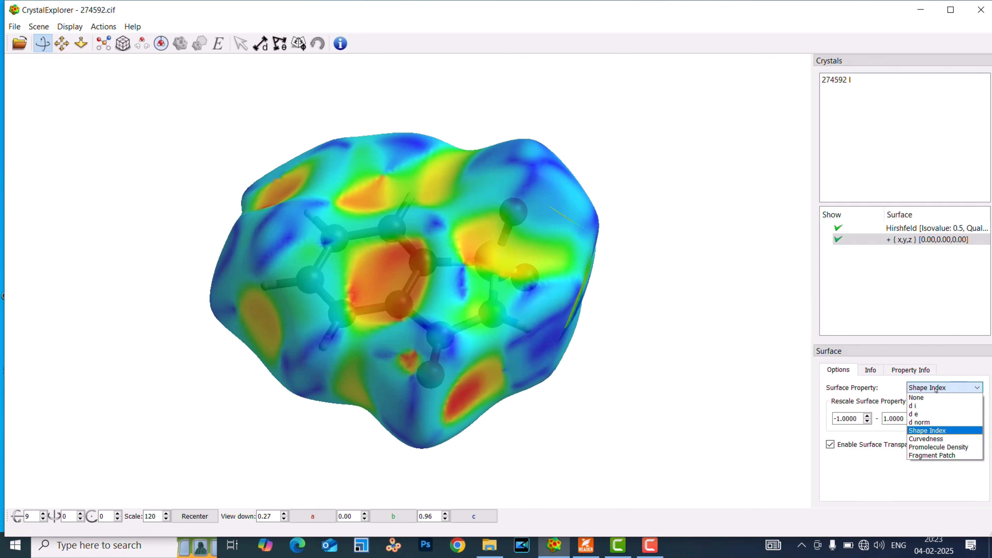
pyautogui.click(936, 439)
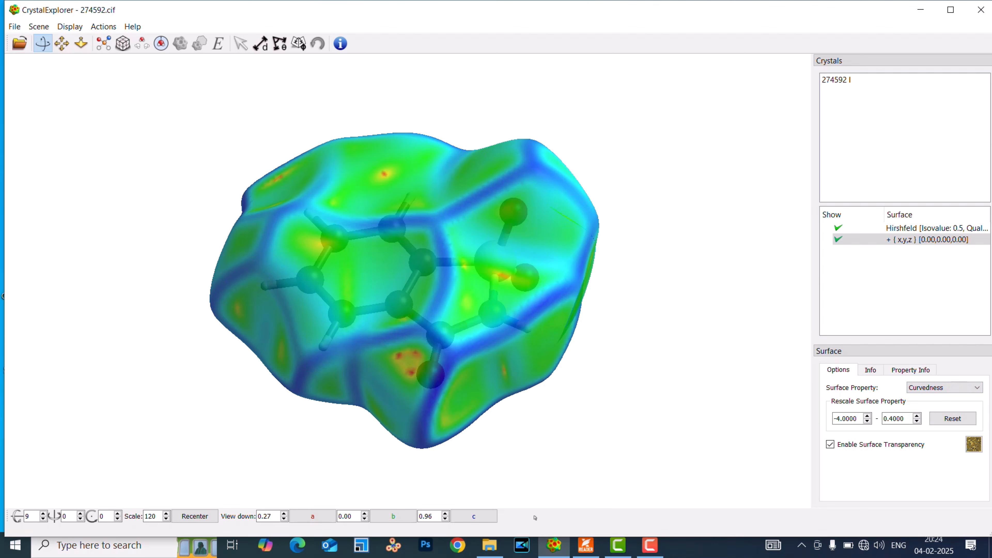
pyautogui.click(586, 545)
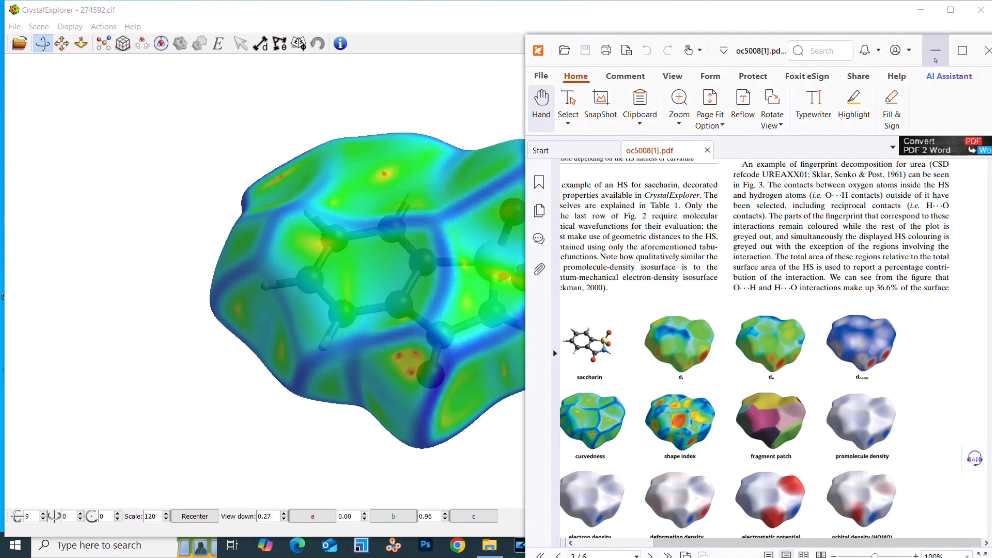
pyautogui.click(936, 50)
# Map the Fragment Patch property onto the surface with transparency disabled, and compare it with Fig. 2 of the paper.
pyautogui.click(918, 390)
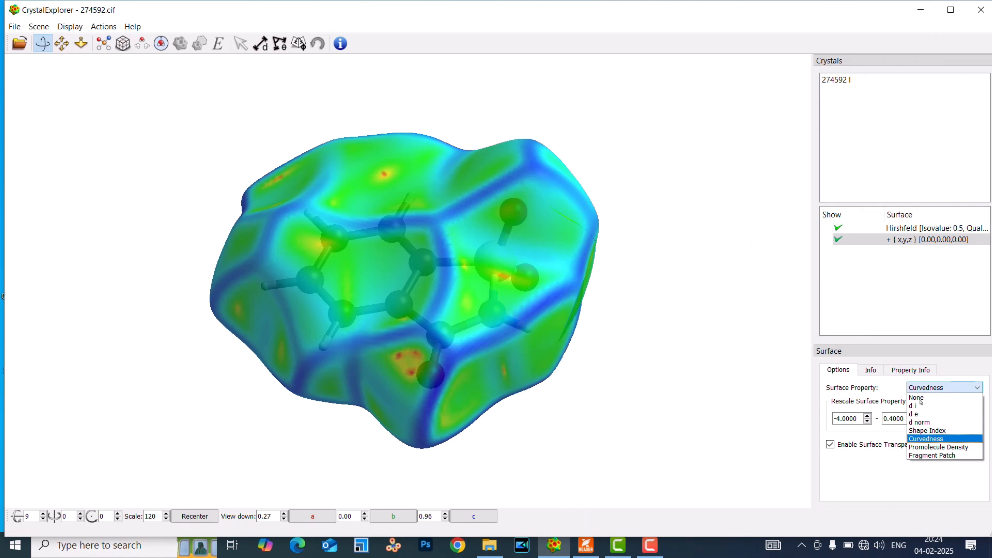
pyautogui.click(931, 455)
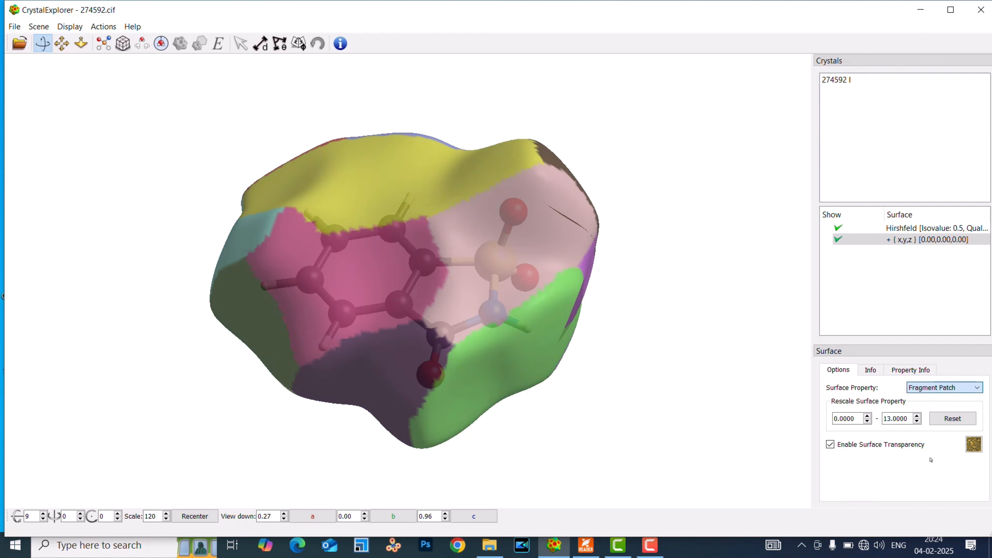
pyautogui.click(831, 446)
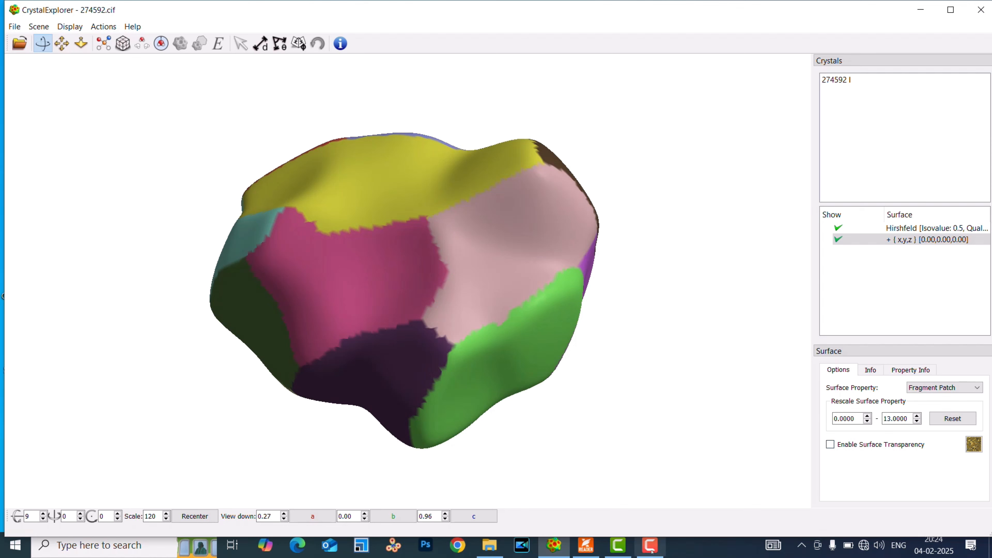
pyautogui.click(586, 545)
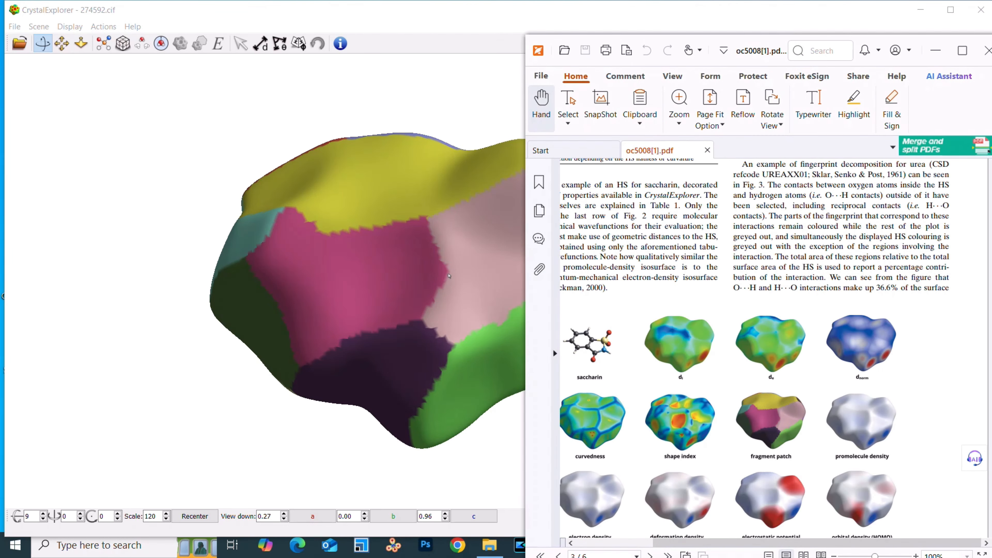
pyautogui.click(927, 52)
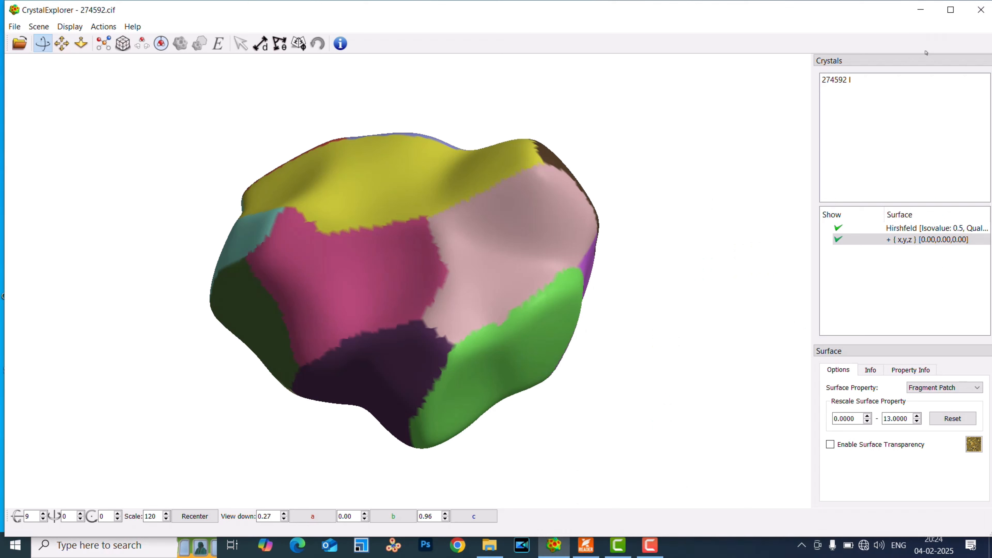
# Open Snipping Tool and capture the whole fragment patch surface as a snip.
pyautogui.click(130, 545)
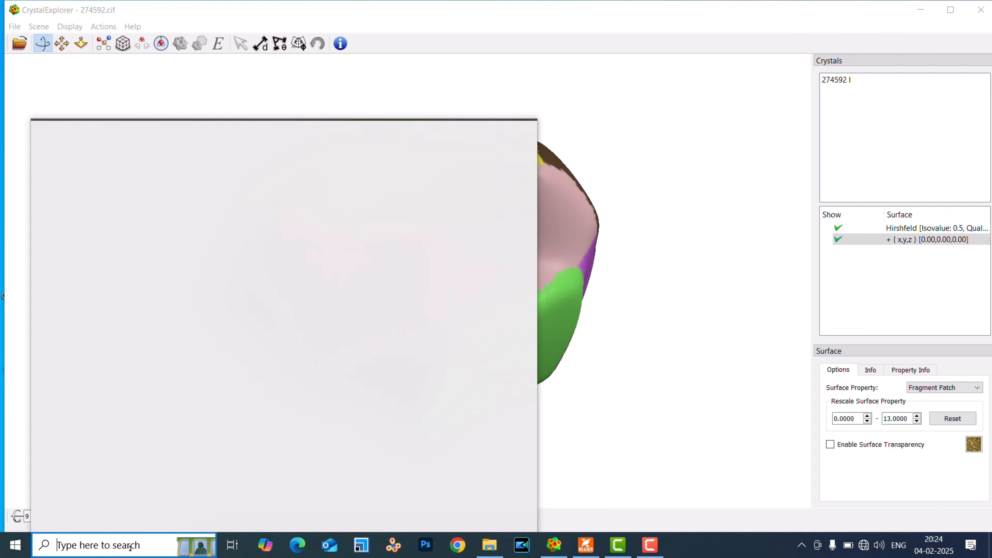
pyautogui.write('sni')
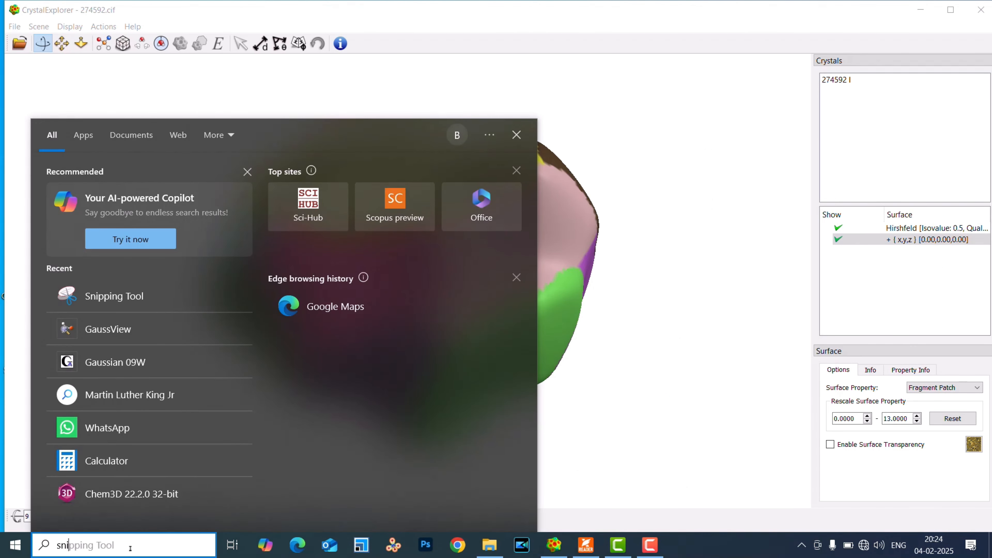
pyautogui.click(148, 203)
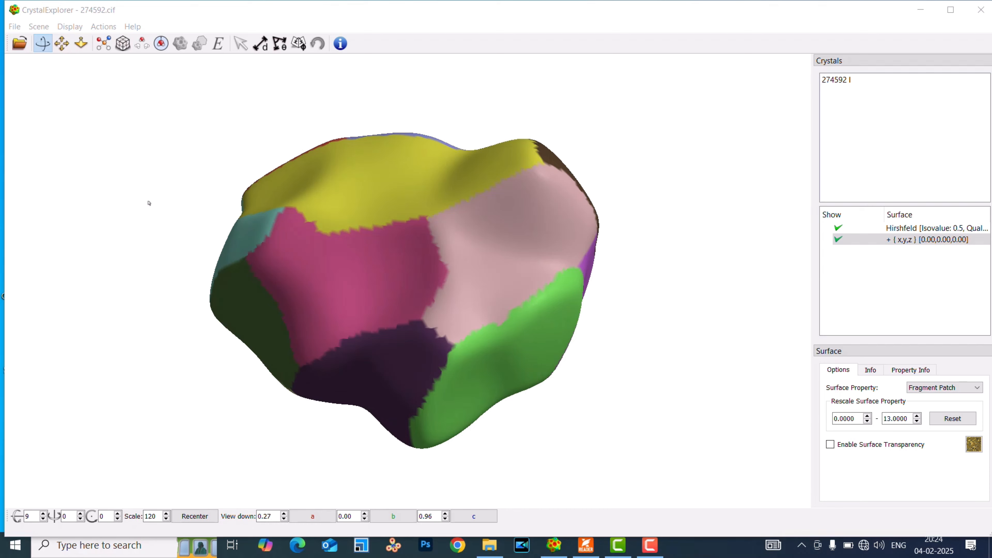
pyautogui.click(637, 269)
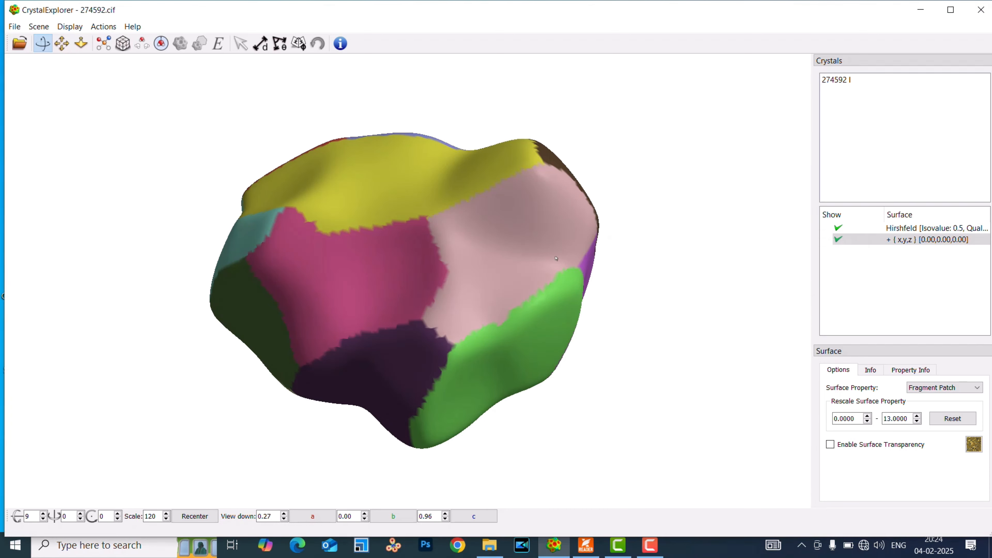
pyautogui.moveTo(184, 106); pyautogui.dragTo(637, 461)
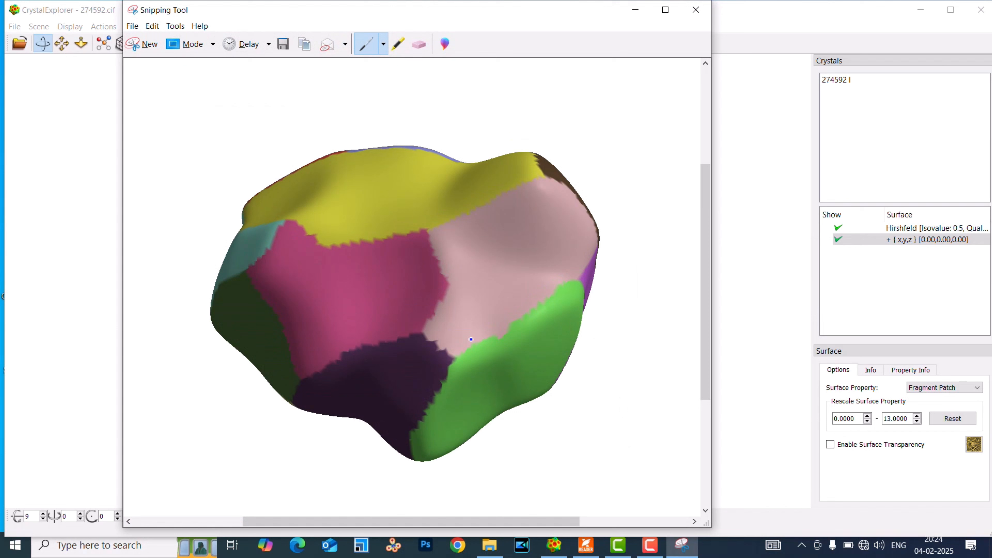
# Open the Save As dialog for the snip, cancel it, and close Snipping Tool without saving.
pyautogui.click(132, 25)
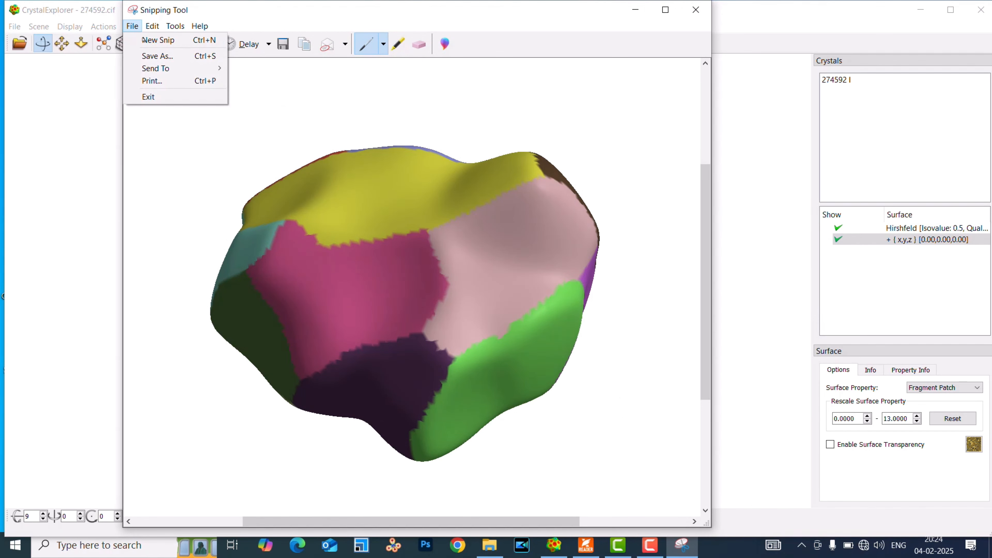
pyautogui.click(155, 59)
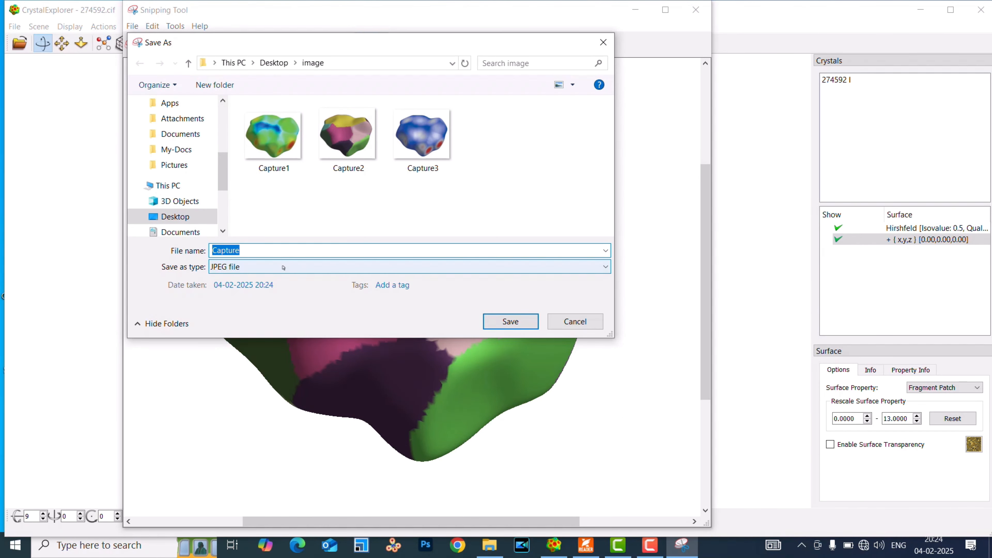
pyautogui.click(603, 42)
pyautogui.click(696, 10)
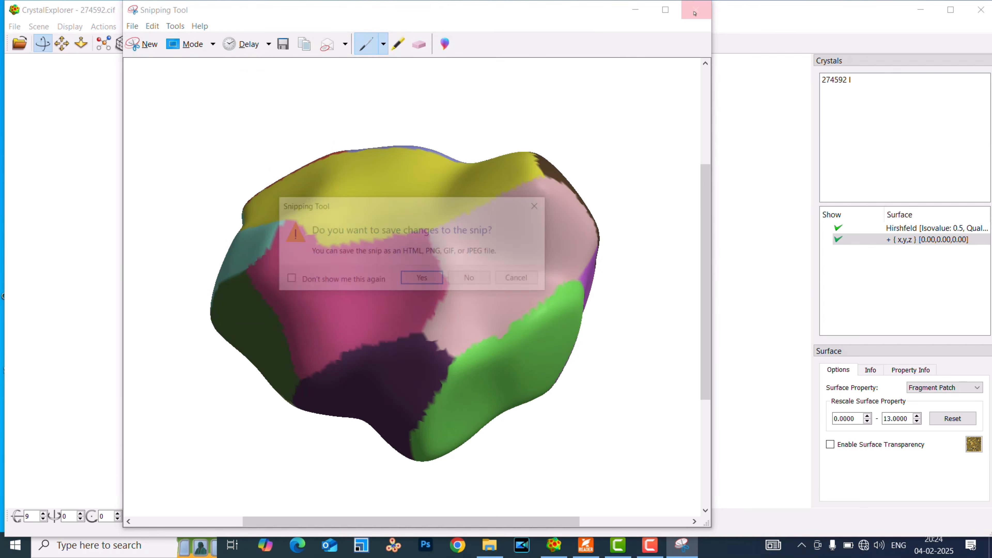
pyautogui.click(471, 279)
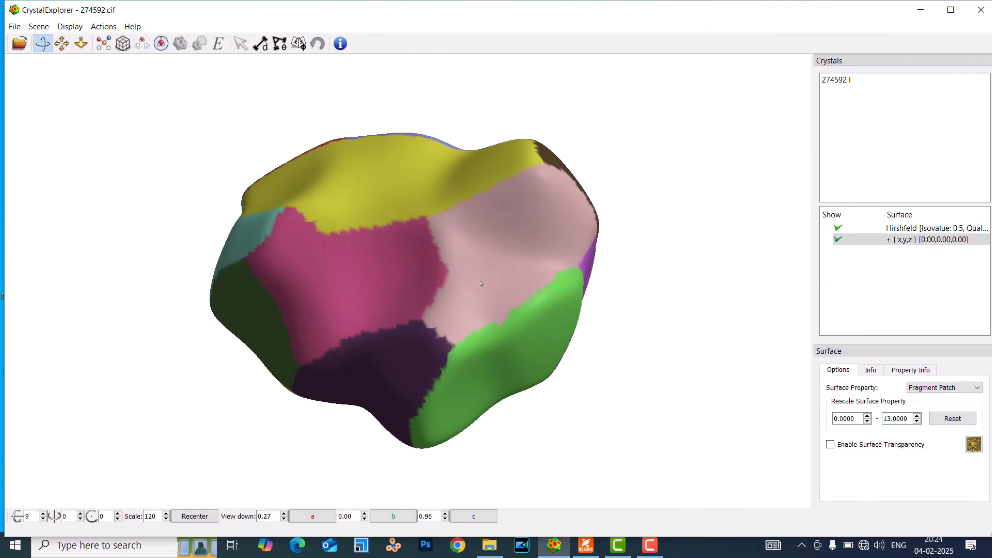
# Map the Promolecule Density property onto the Hirshfeld surface and compare it with Fig. 2 of the paper.
pyautogui.click(949, 387)
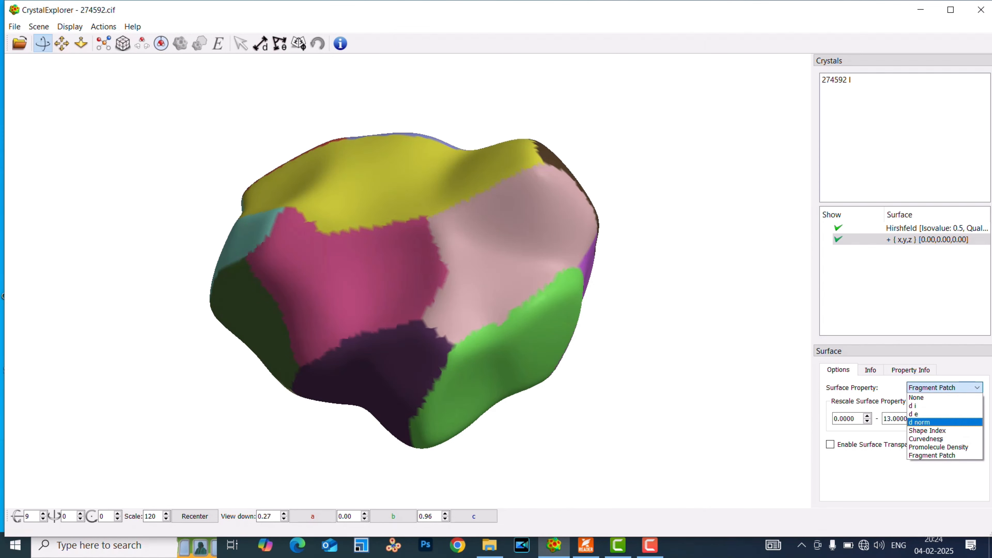
pyautogui.click(939, 447)
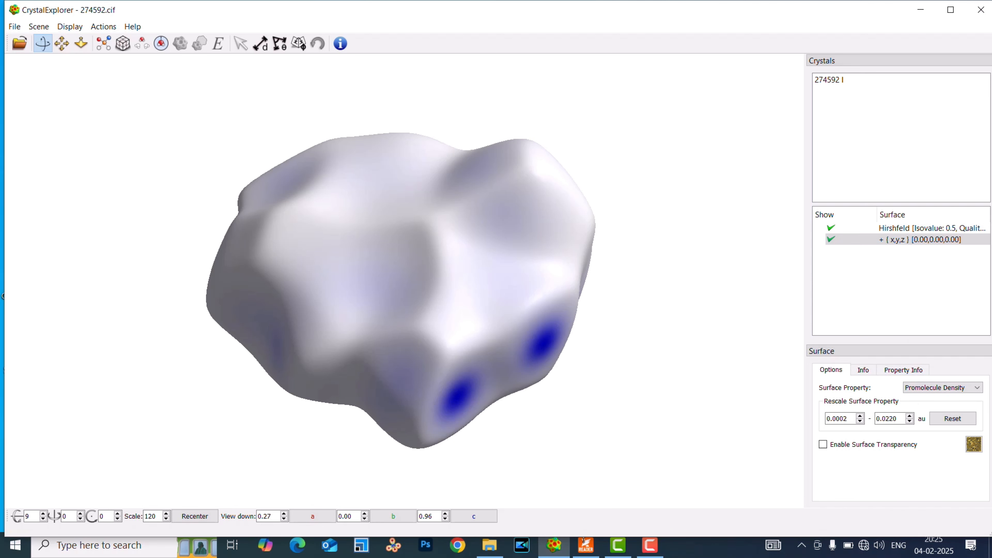
pyautogui.click(586, 545)
pyautogui.scroll(-1, 697, 388)
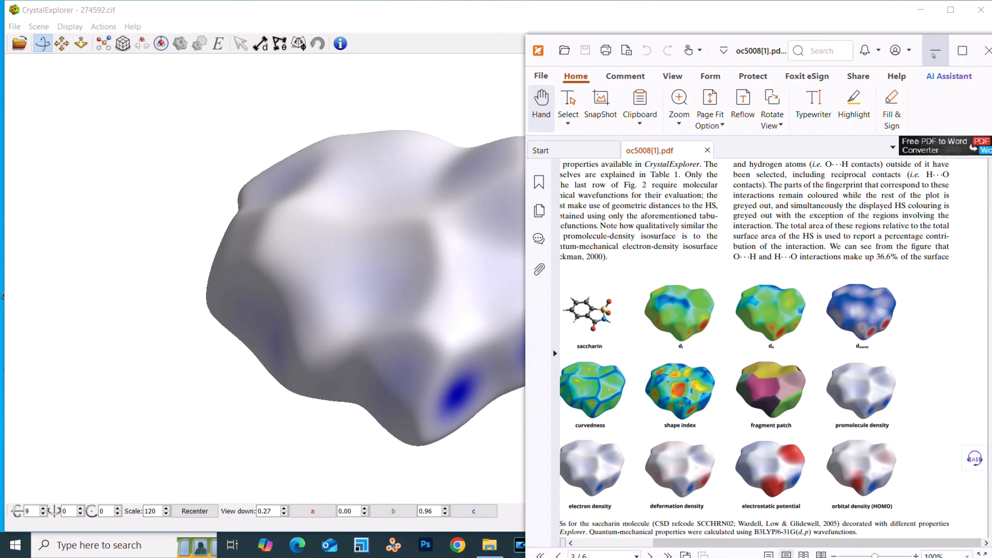
pyautogui.click(934, 54)
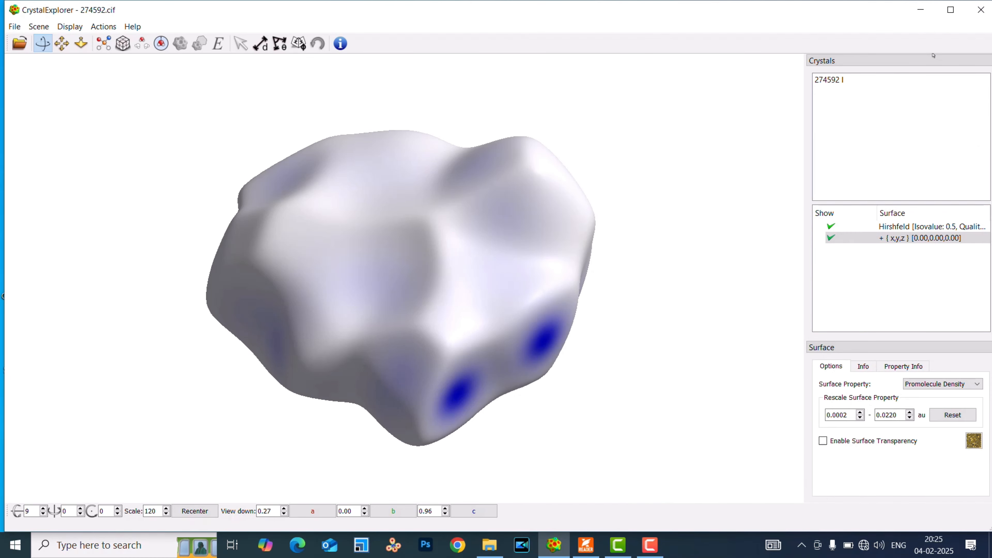
# Hide the promolecule density Hirshfeld surface and permanently delete it with its symmetry-related surfaces.
pyautogui.click(831, 238)
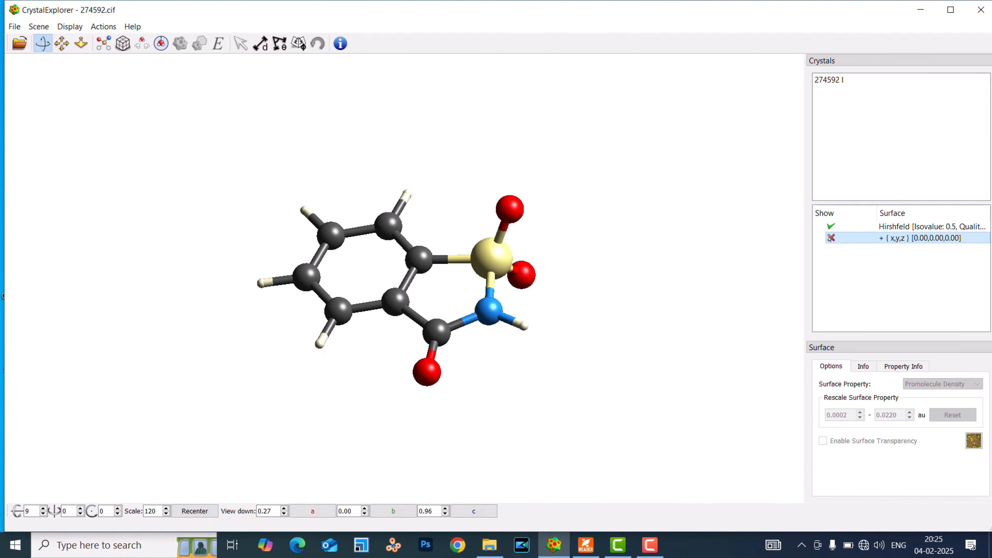
pyautogui.click(831, 226)
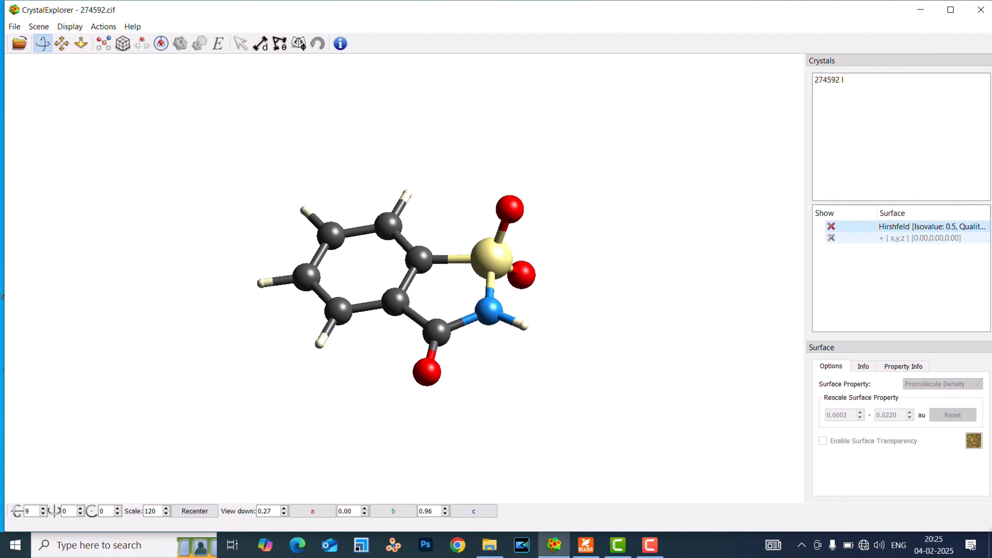
pyautogui.press('Delete')
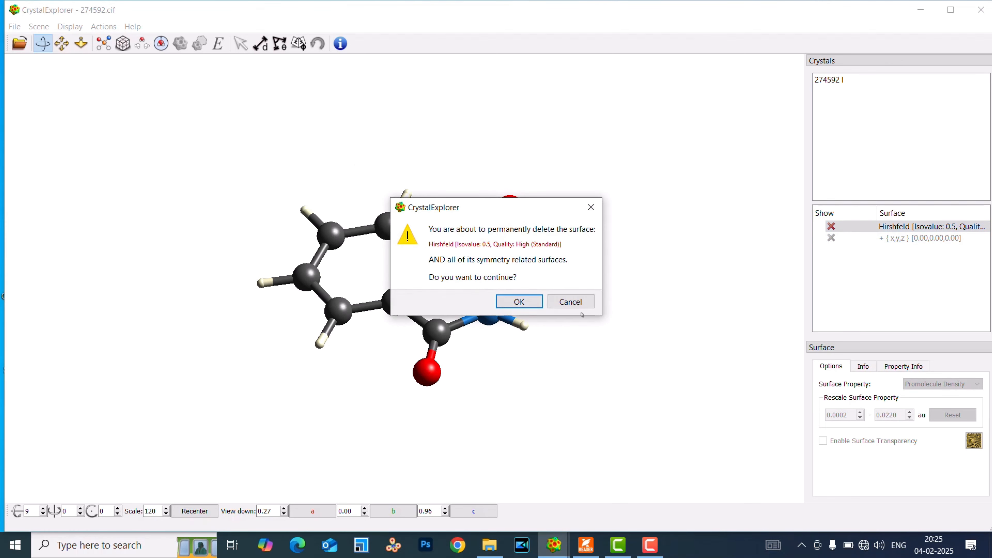
pyautogui.click(515, 300)
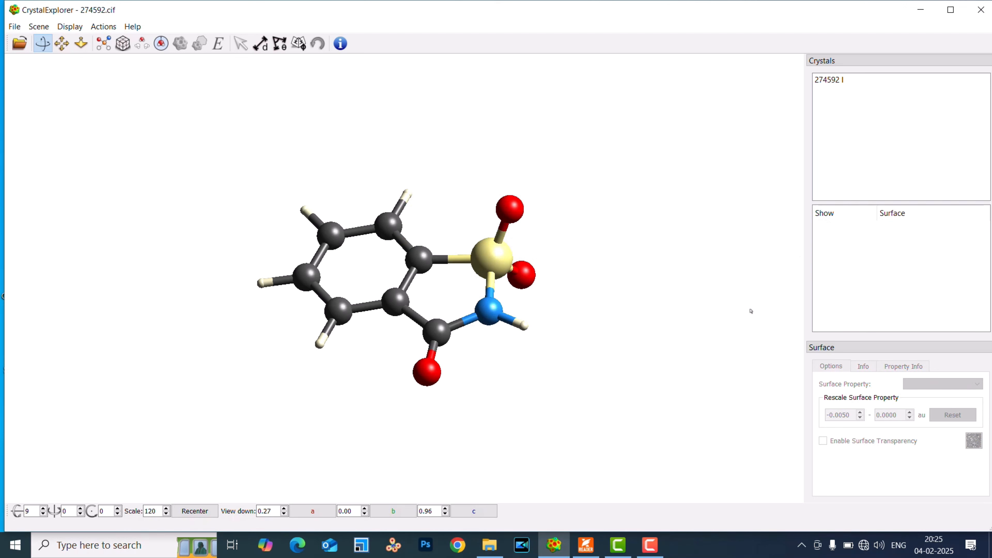
# Select the whole molecule and set up a High (Standard) Hirshfeld surface with Electron Density, a new wavefunction and detailed descriptions shown.
pyautogui.doubleClick(389, 228)
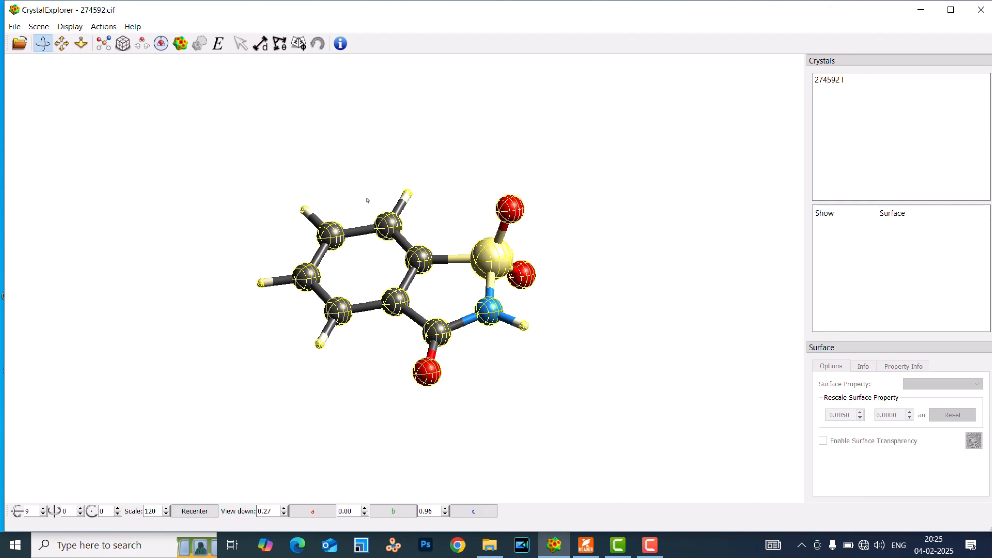
pyautogui.click(180, 43)
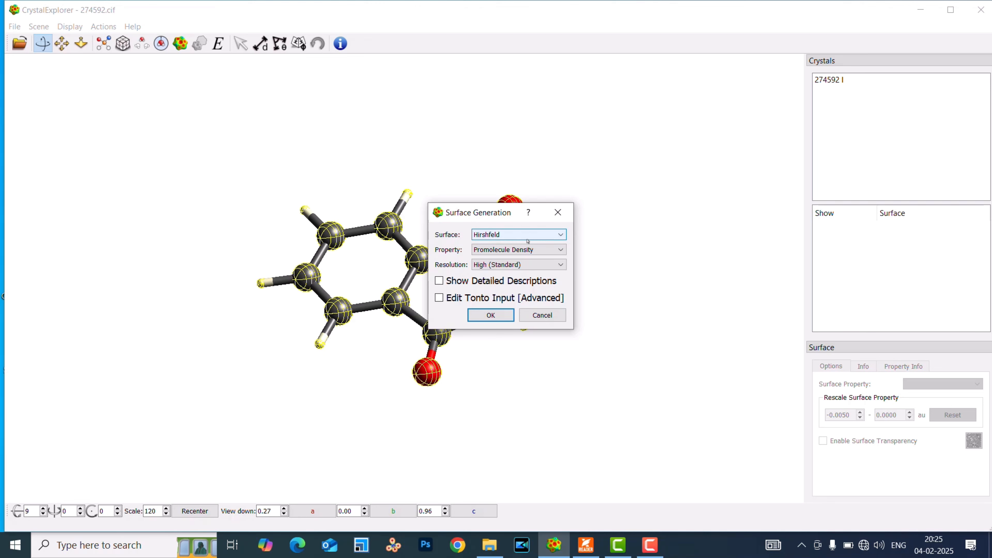
pyautogui.click(524, 250)
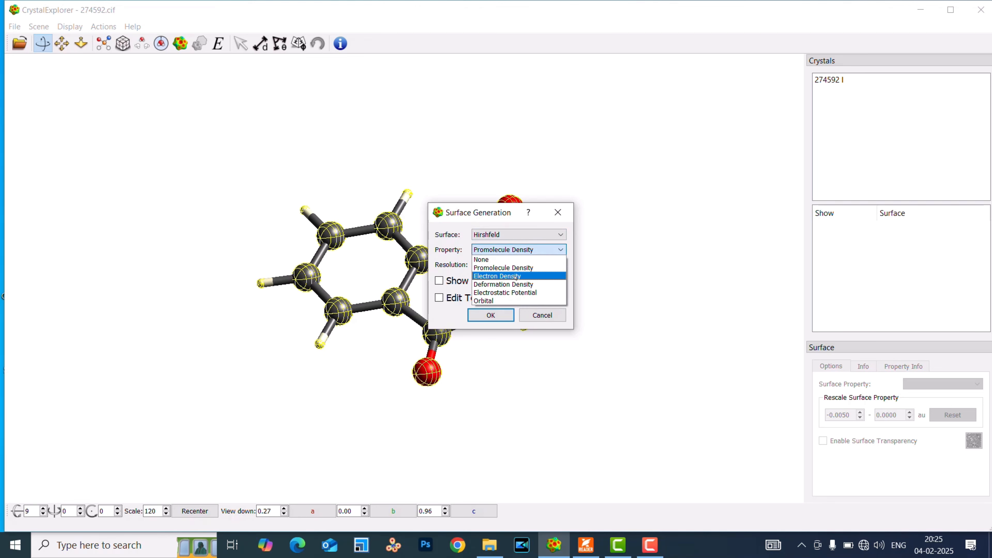
pyautogui.click(516, 276)
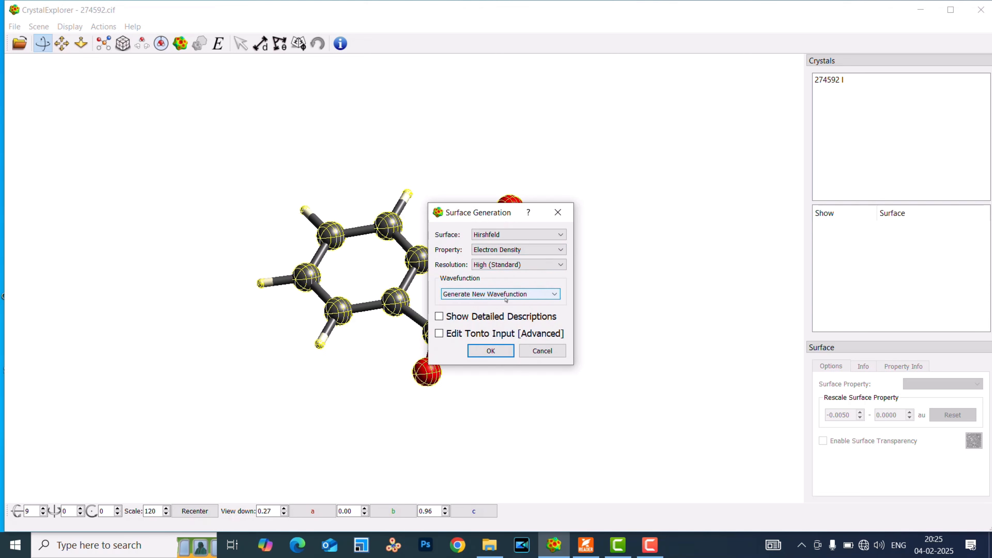
pyautogui.click(497, 298)
pyautogui.click(497, 298)
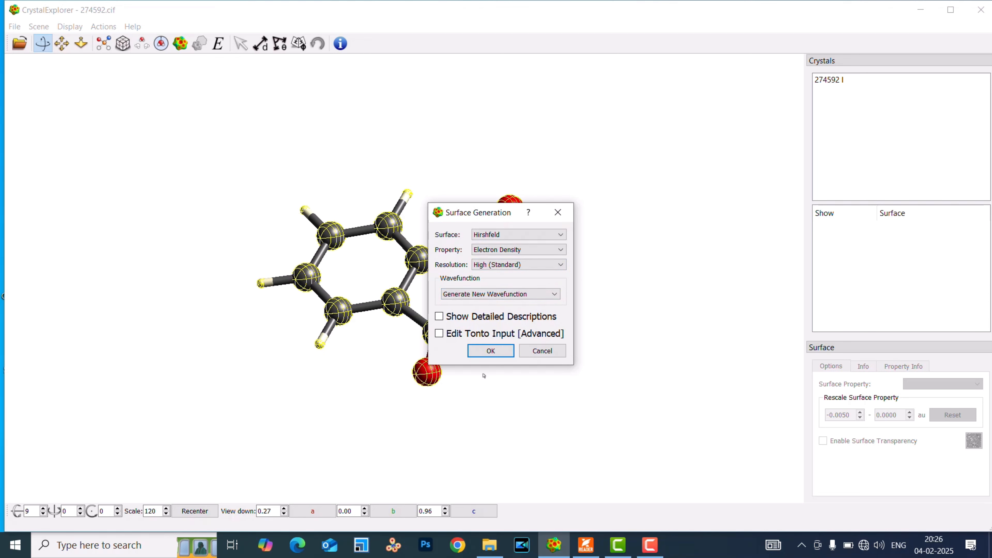
pyautogui.click(439, 317)
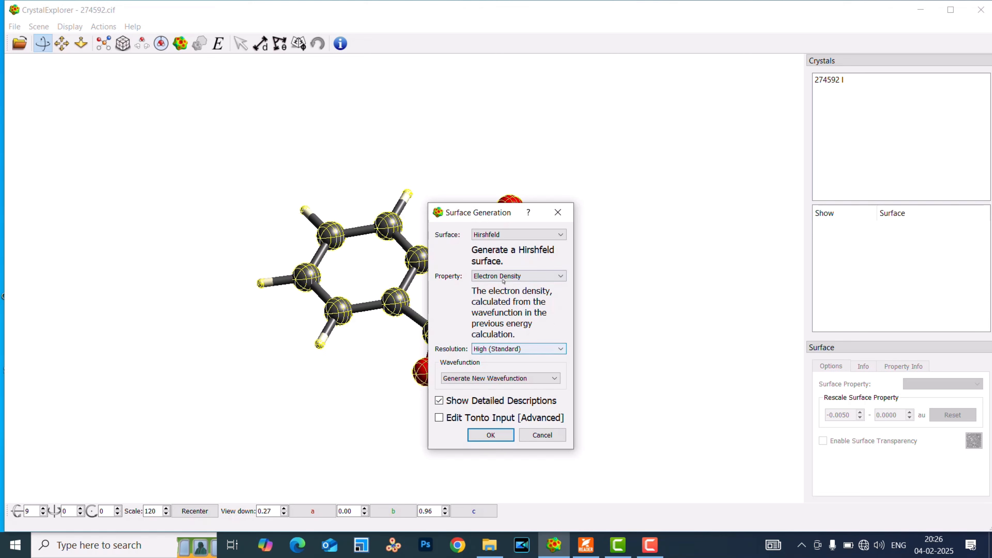
pyautogui.click(490, 436)
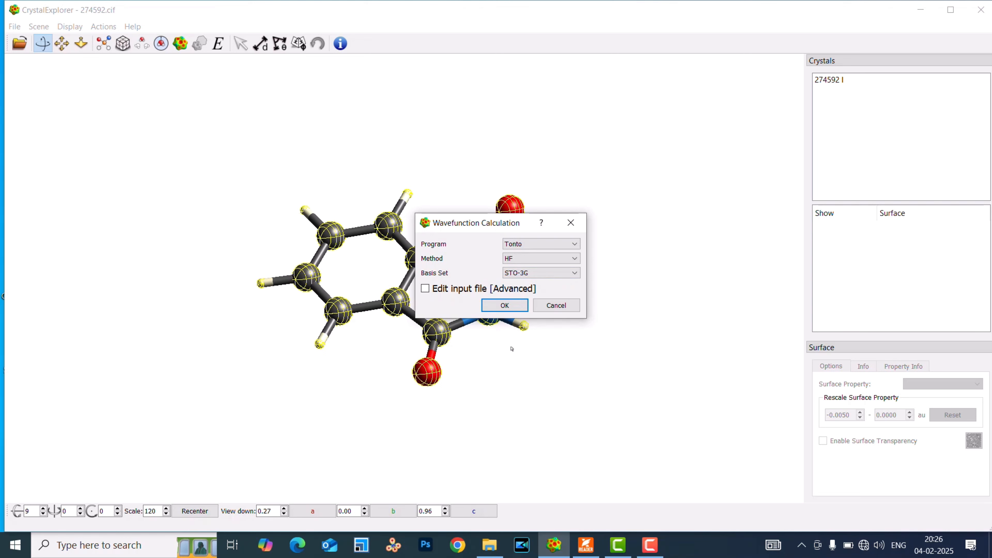
# Run the Tonto wavefunction calculation with the B3LYP method and 6-31G(d) basis set to generate the surface.
pyautogui.click(524, 261)
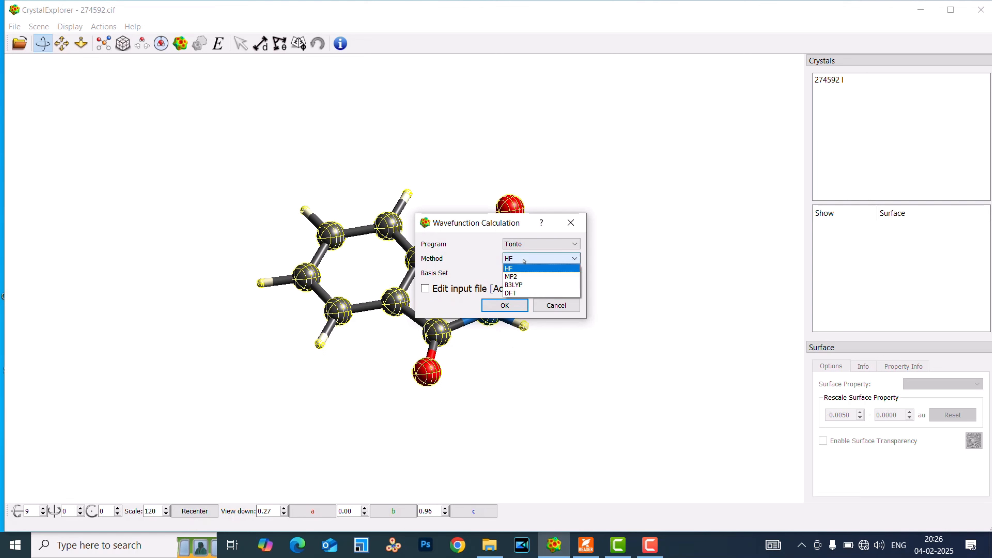
pyautogui.click(524, 267)
pyautogui.click(523, 273)
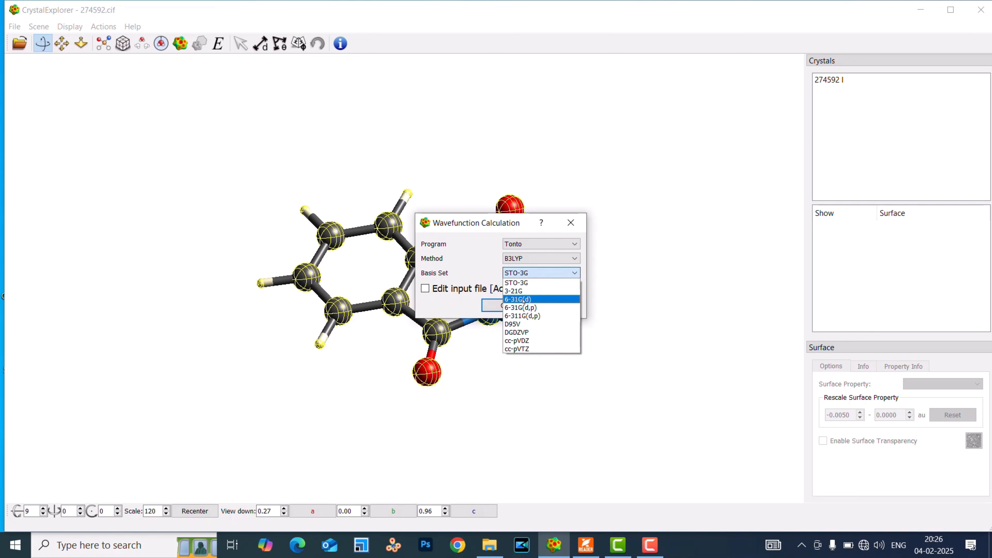
pyautogui.click(524, 300)
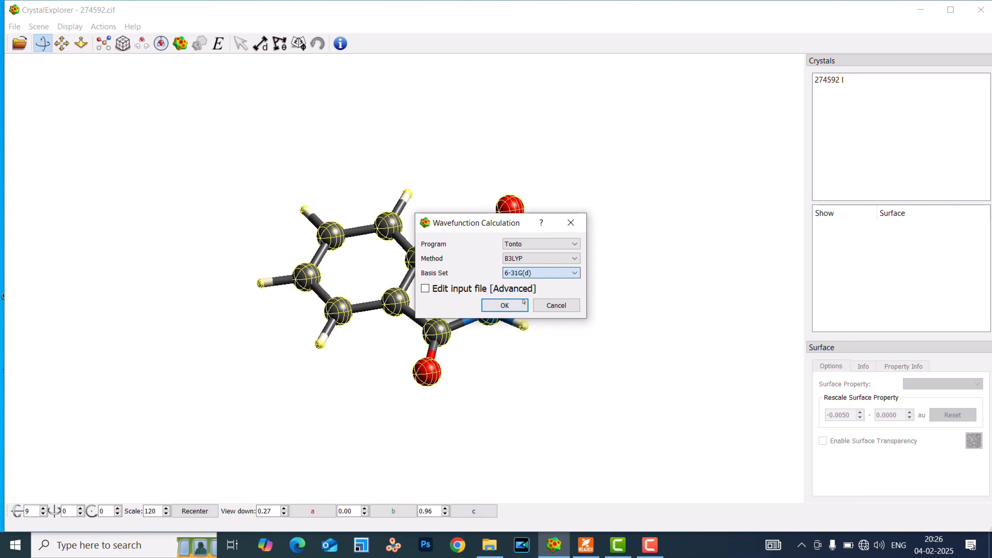
pyautogui.click(530, 274)
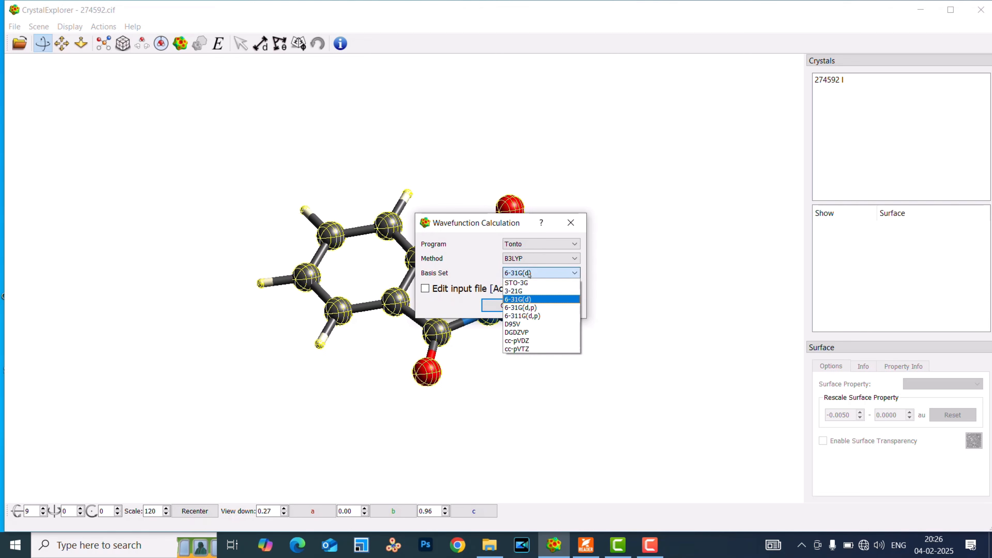
pyautogui.click(527, 299)
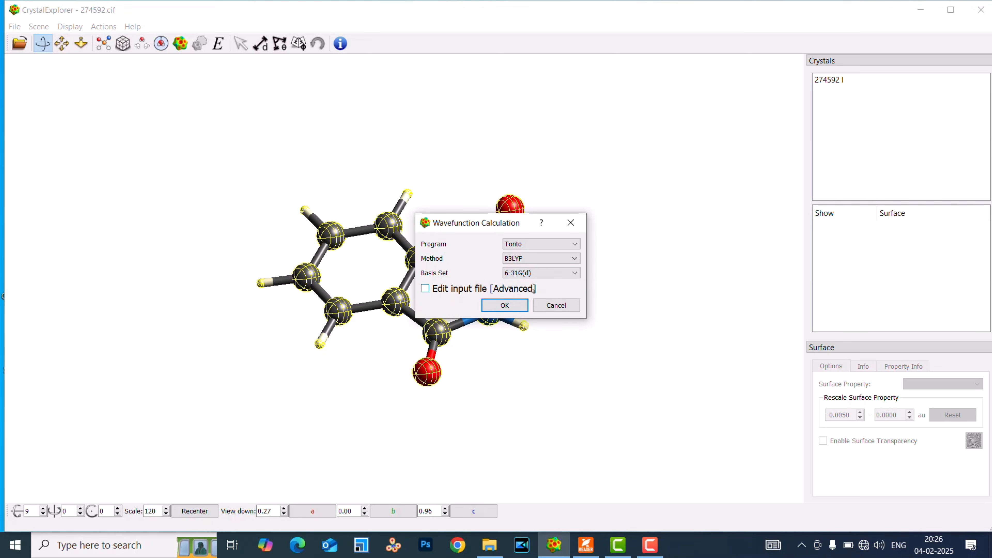
pyautogui.click(503, 306)
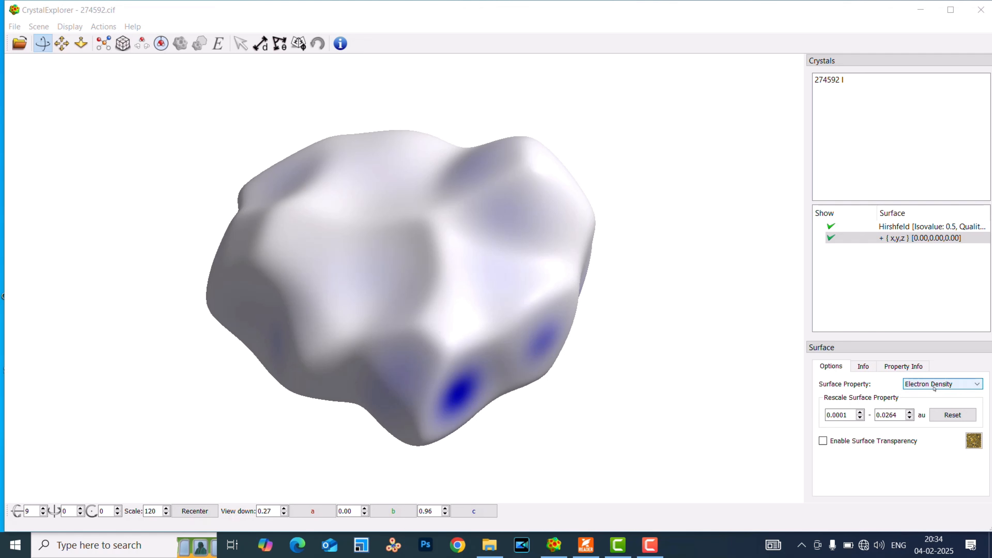
# Preview the electron density surface with transparency, make it opaque again, and capture the whole surface with Snipping Tool.
pyautogui.click(824, 442)
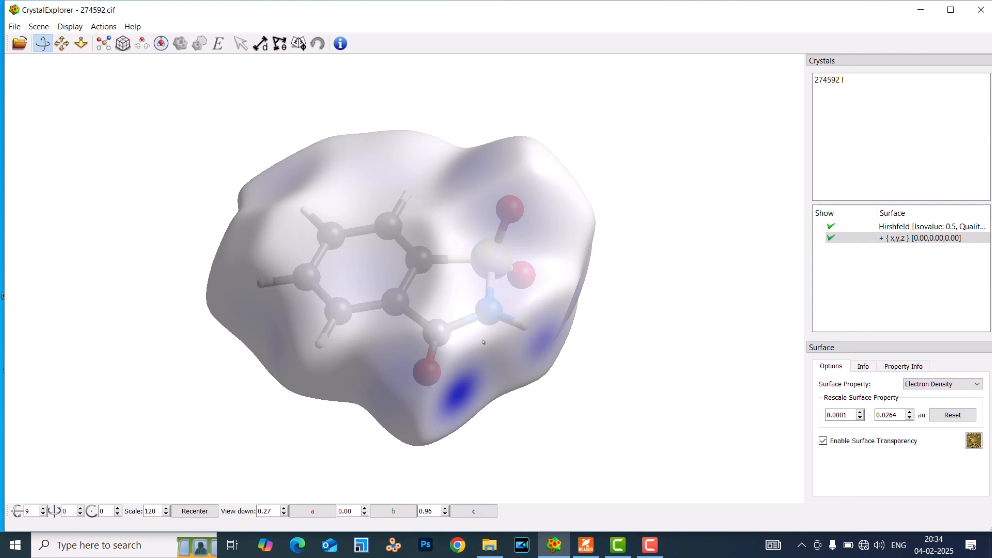
pyautogui.click(823, 441)
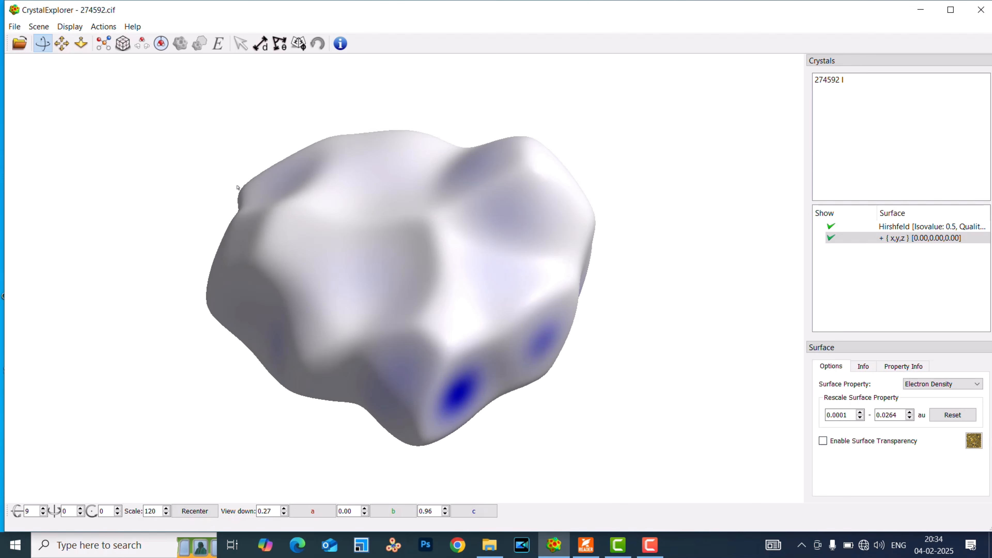
pyautogui.click(120, 545)
pyautogui.write('snip')
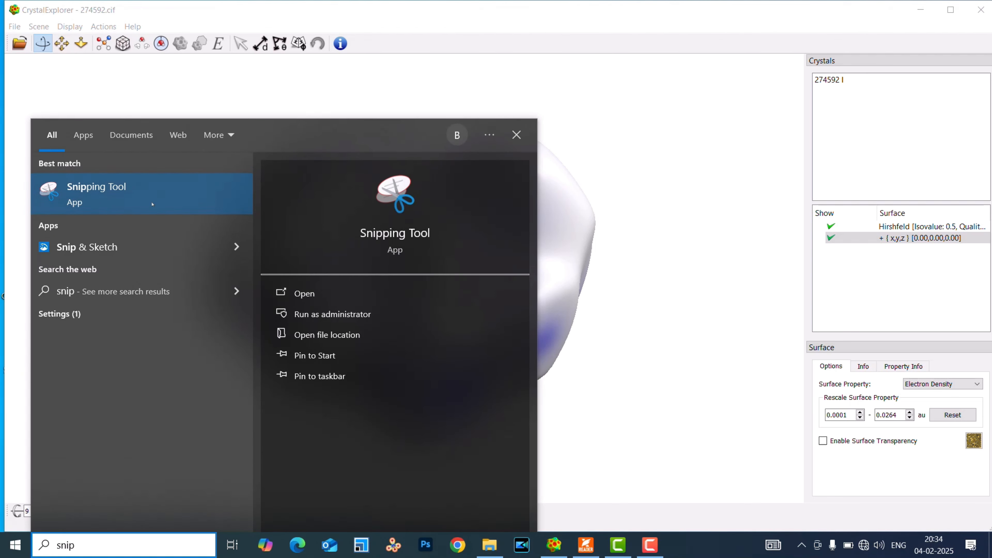
pyautogui.click(141, 196)
pyautogui.click(636, 276)
pyautogui.moveTo(177, 105); pyautogui.dragTo(638, 465)
# Save the snip as a JPEG file named Capture in the Desktop image folder and close Snipping Tool.
pyautogui.click(126, 26)
pyautogui.click(155, 60)
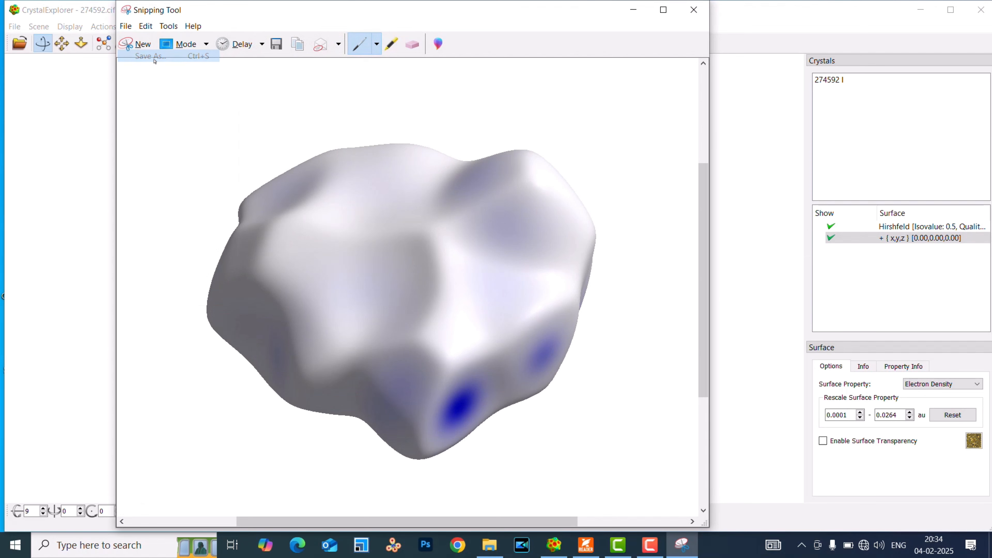
pyautogui.click(248, 252)
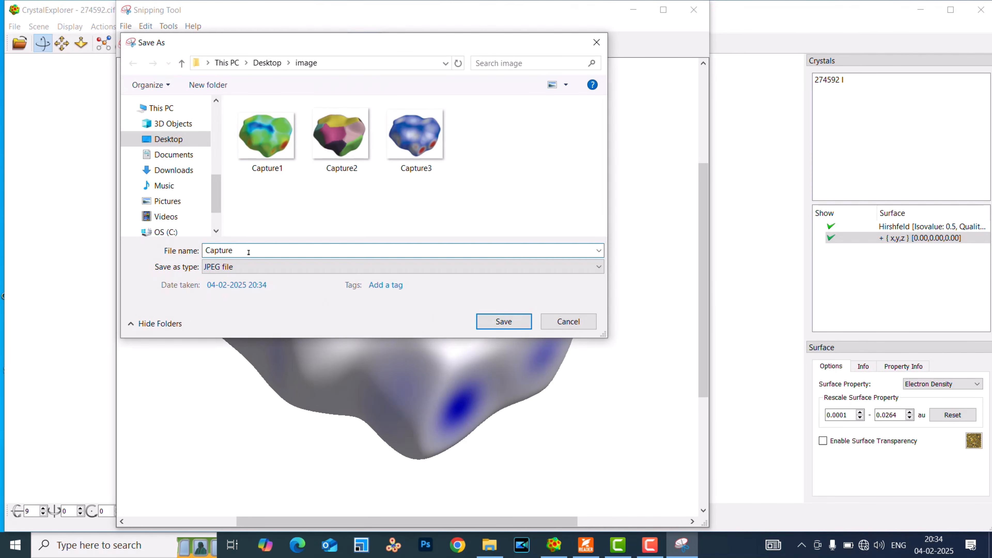
pyautogui.click(493, 322)
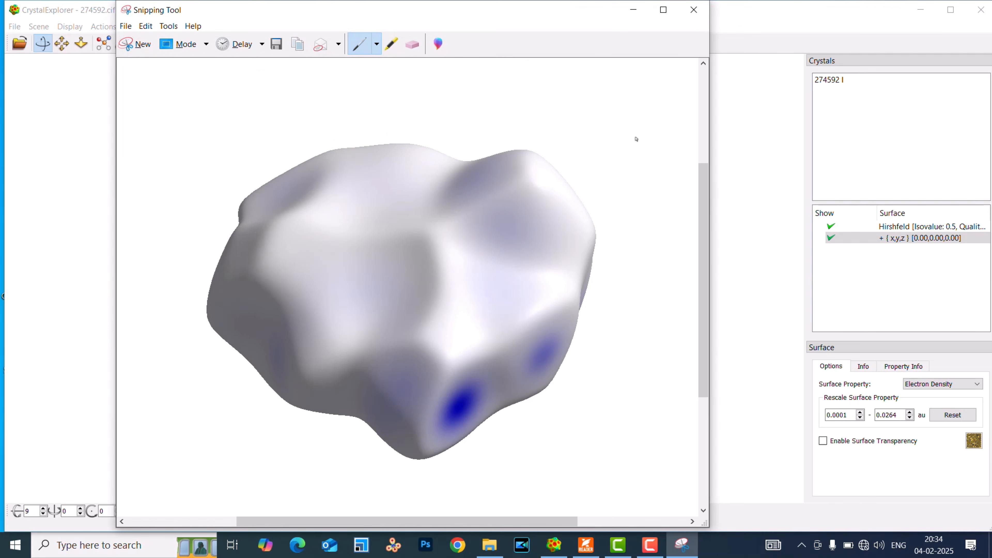
pyautogui.click(694, 11)
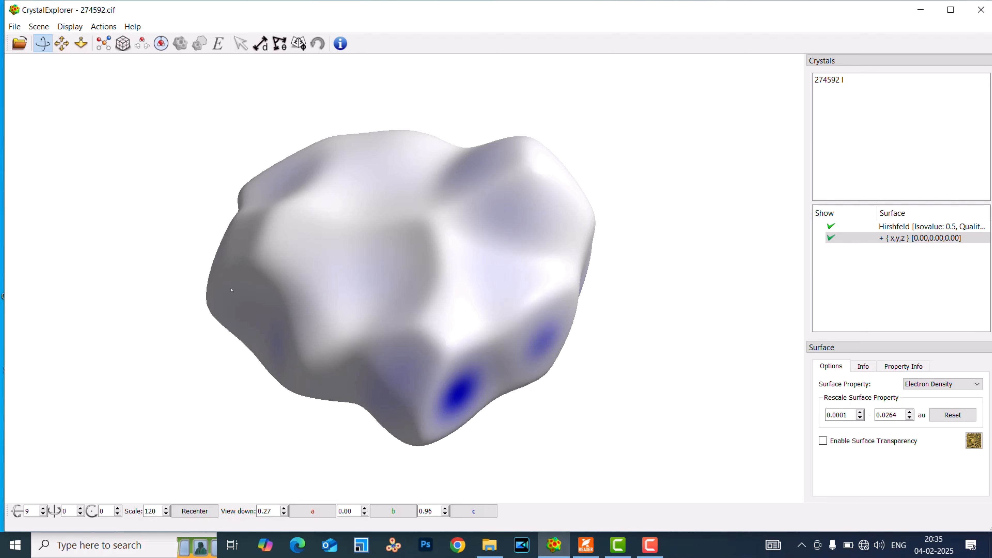
# Review the available surface properties, keep Electron Density, and compare the surface with Fig. 2 of the paper.
pyautogui.click(911, 385)
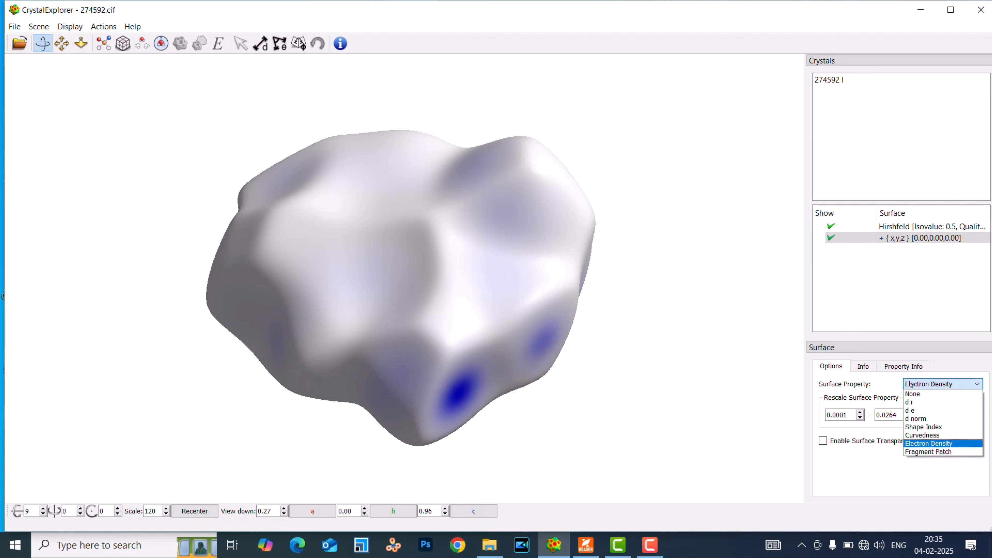
pyautogui.click(956, 387)
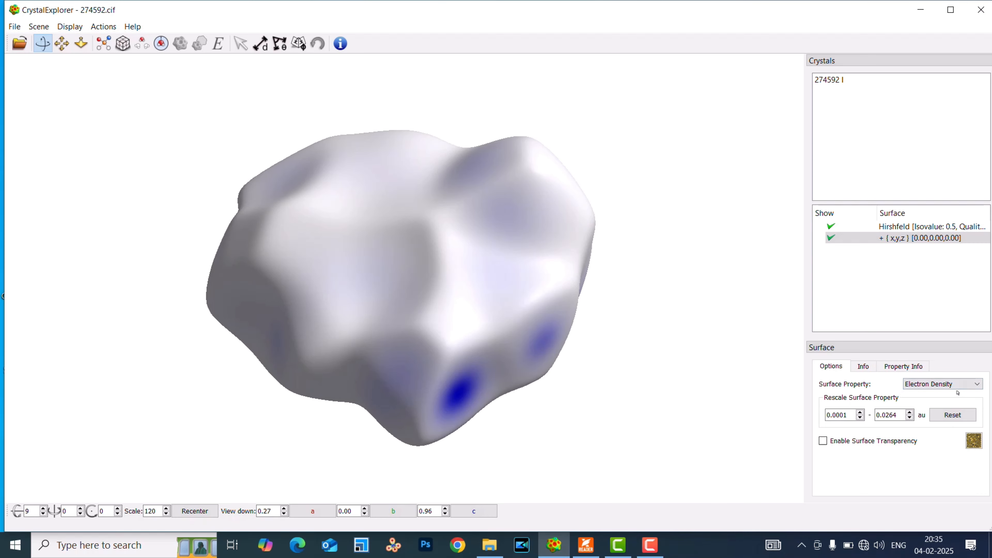
pyautogui.click(586, 545)
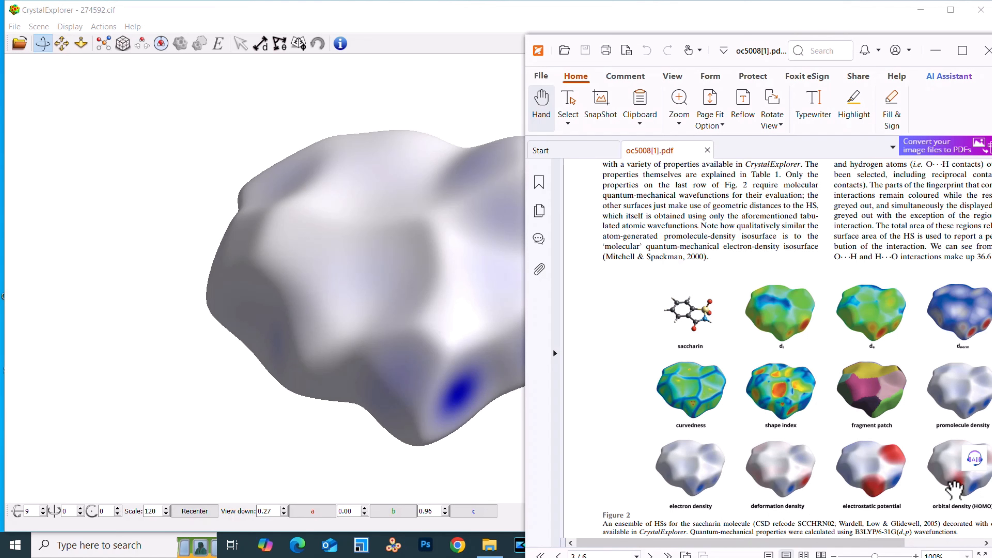
pyautogui.click(465, 100)
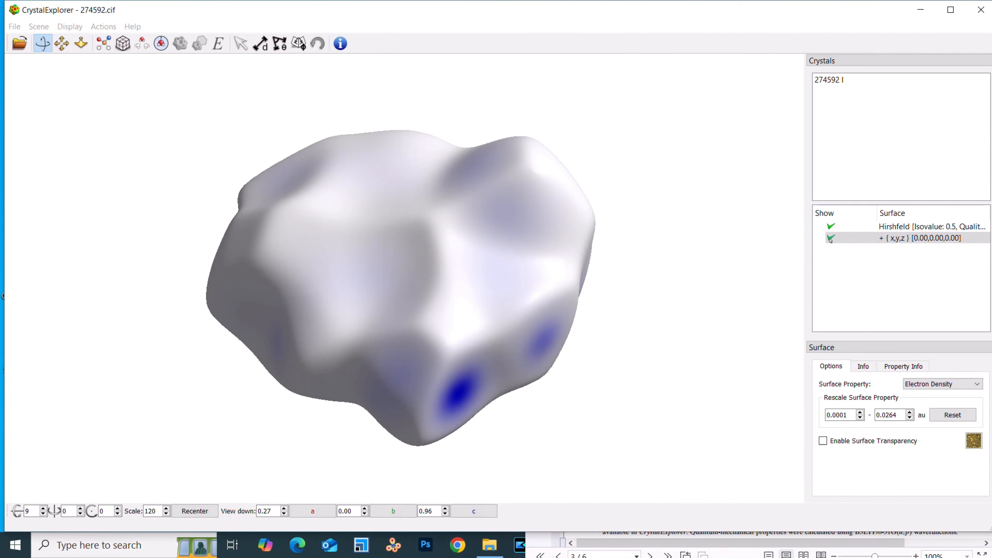
# Hide the electron density Hirshfeld surface and permanently delete it along with its symmetry-related surfaces.
pyautogui.click(831, 226)
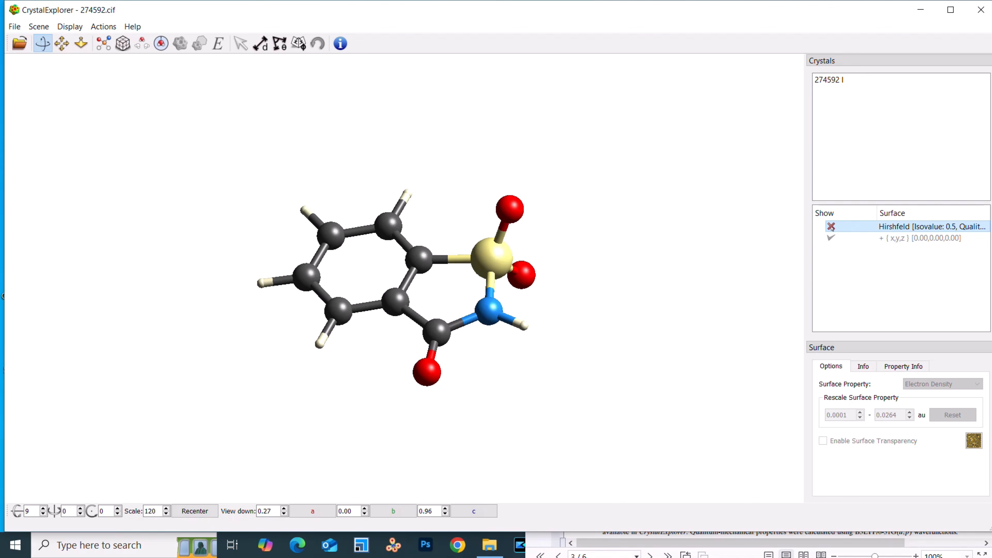
pyautogui.press('Delete')
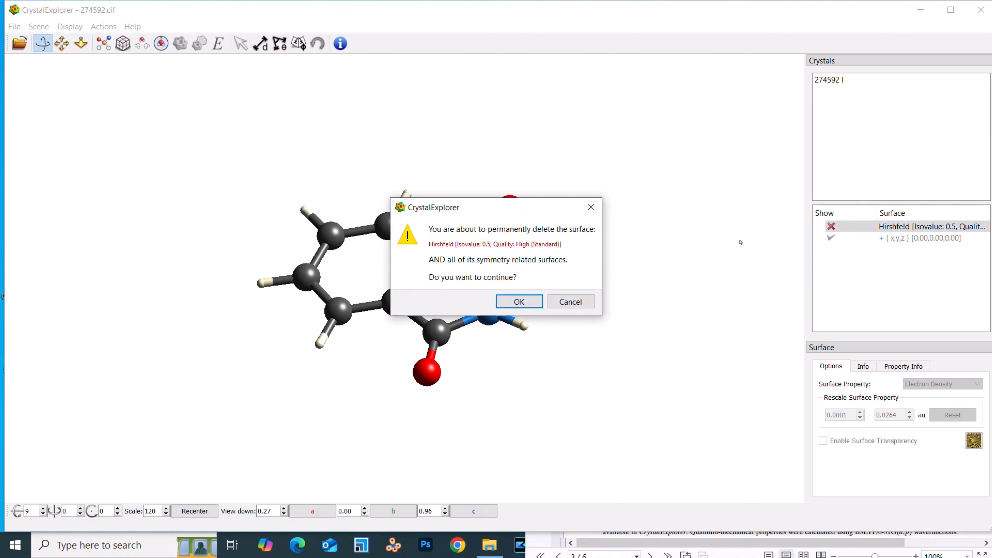
pyautogui.click(521, 302)
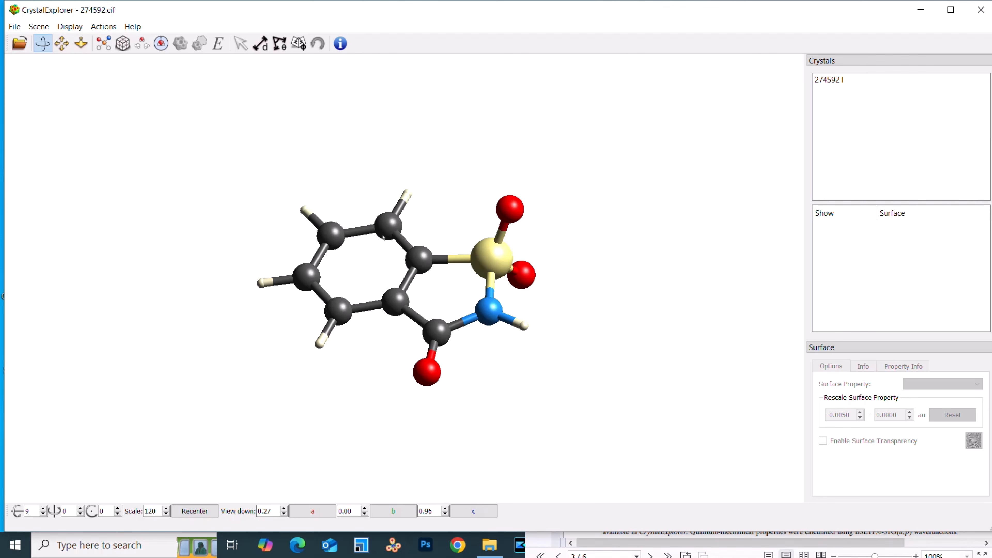
# Select the whole saccharin molecule and set up a Hirshfeld surface with Deformation Density, High (Standard) resolution and a new wavefunction.
pyautogui.doubleClick(395, 302)
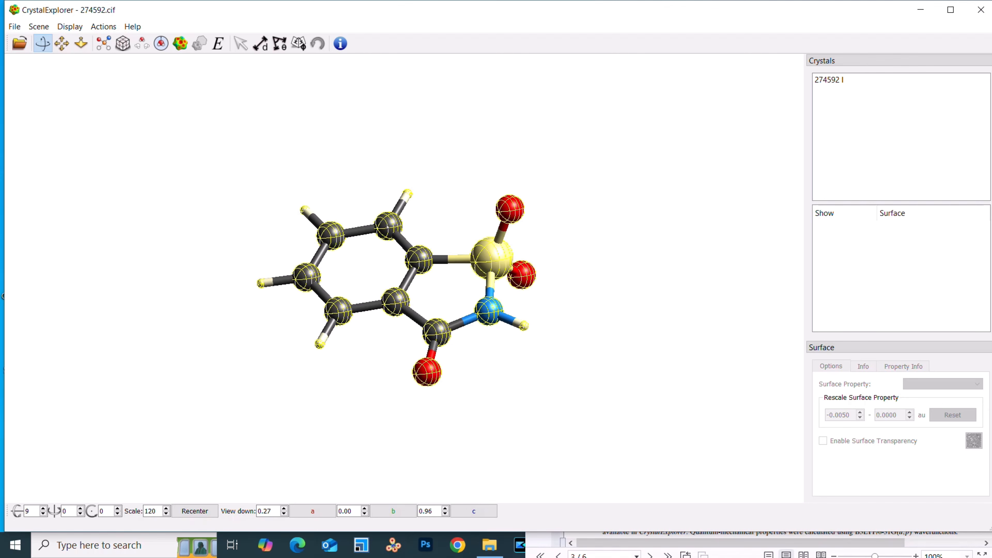
pyautogui.click(179, 44)
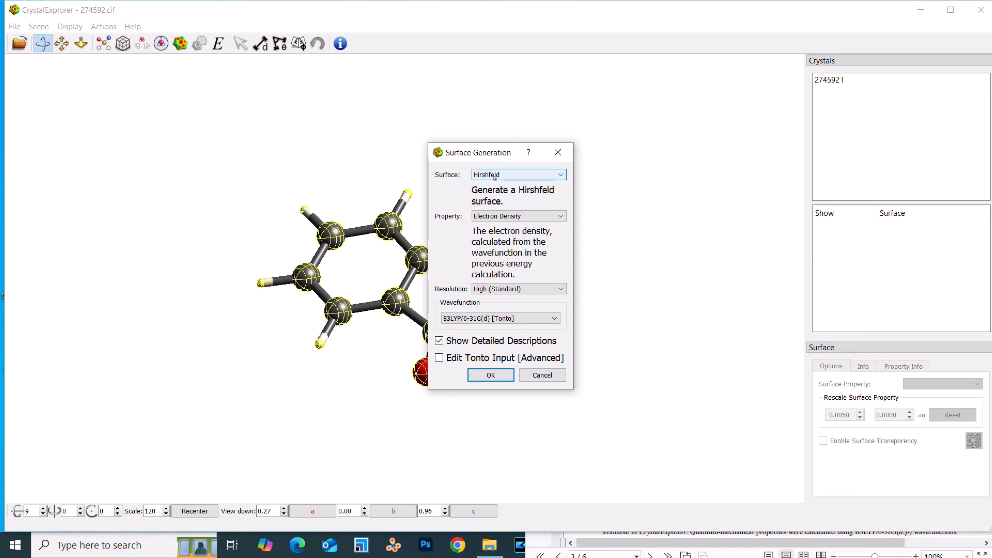
pyautogui.click(517, 217)
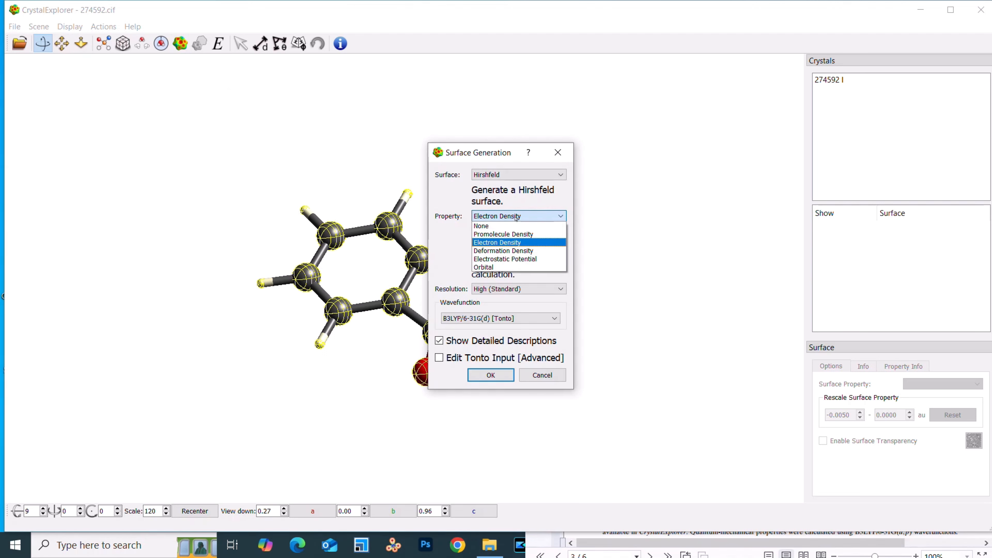
pyautogui.click(523, 252)
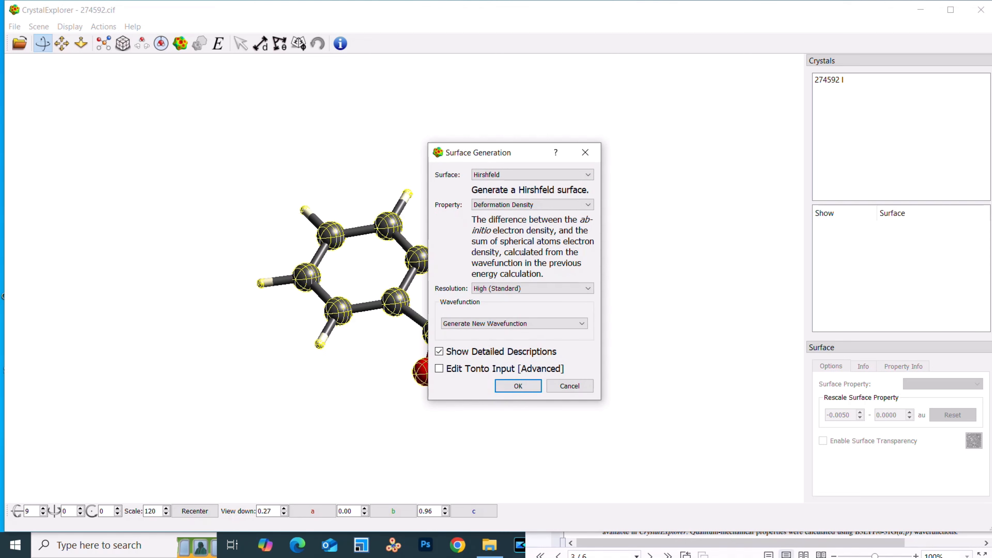
pyautogui.click(507, 291)
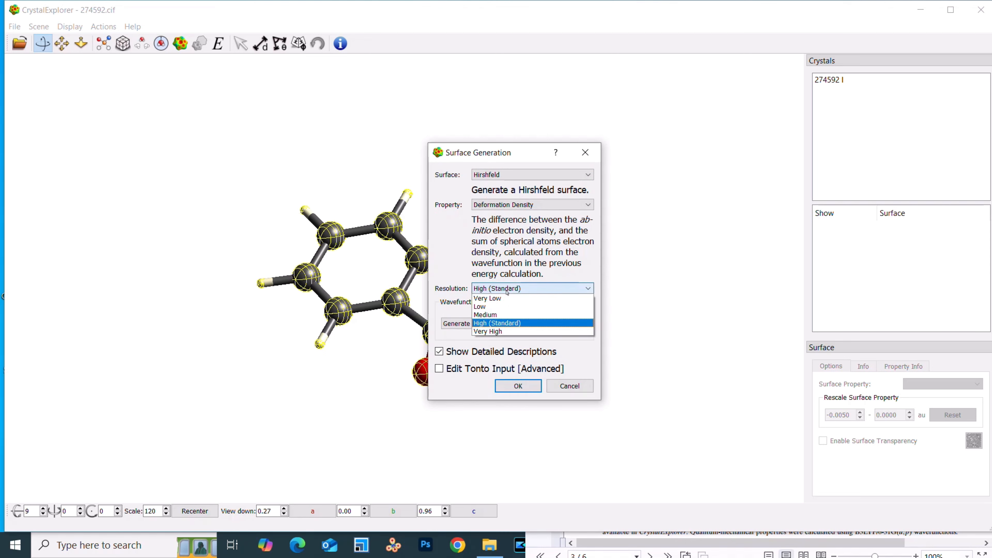
pyautogui.click(508, 323)
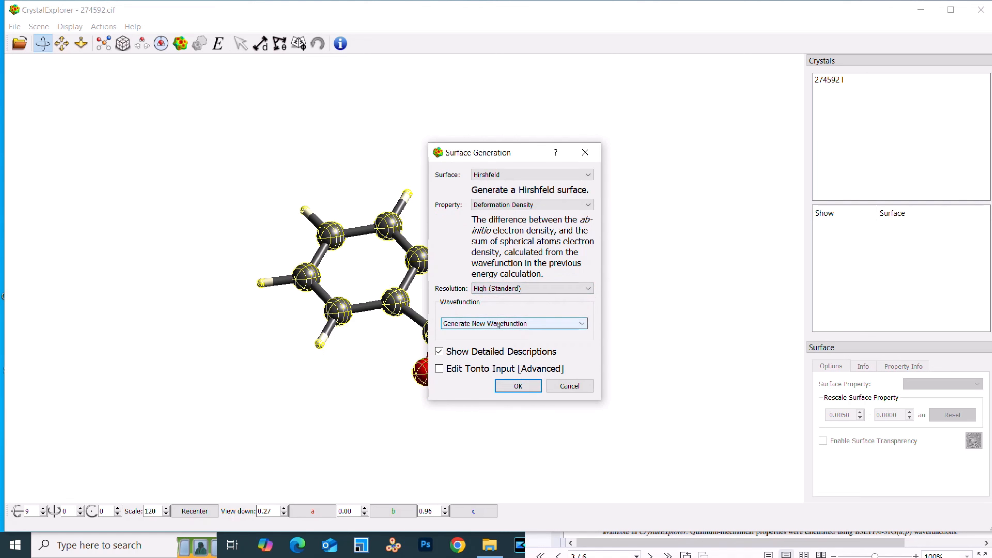
# Run the wavefunction calculation with Tonto, B3LYP and the 6-31G(d) basis set, replacing the existing wavefunction.
pyautogui.click(518, 386)
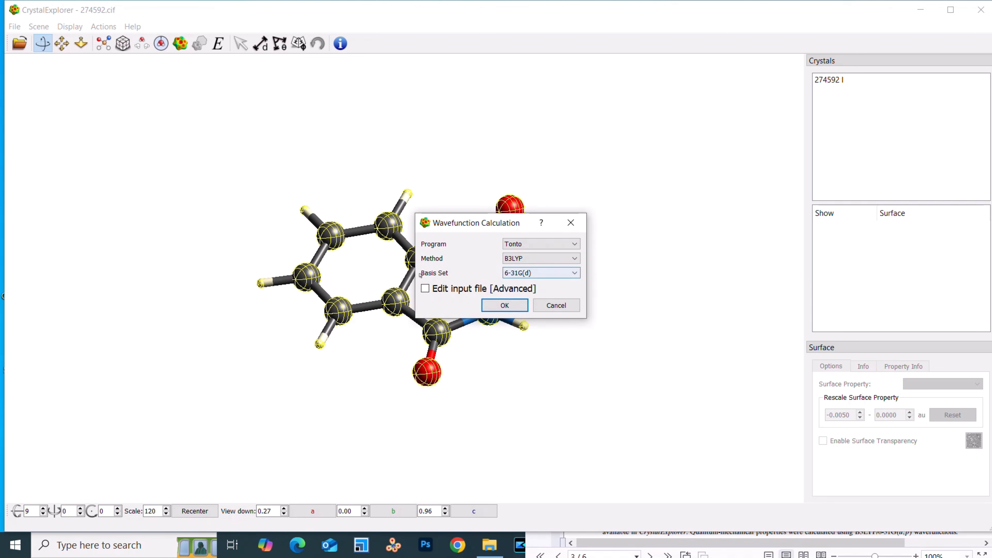
pyautogui.click(505, 306)
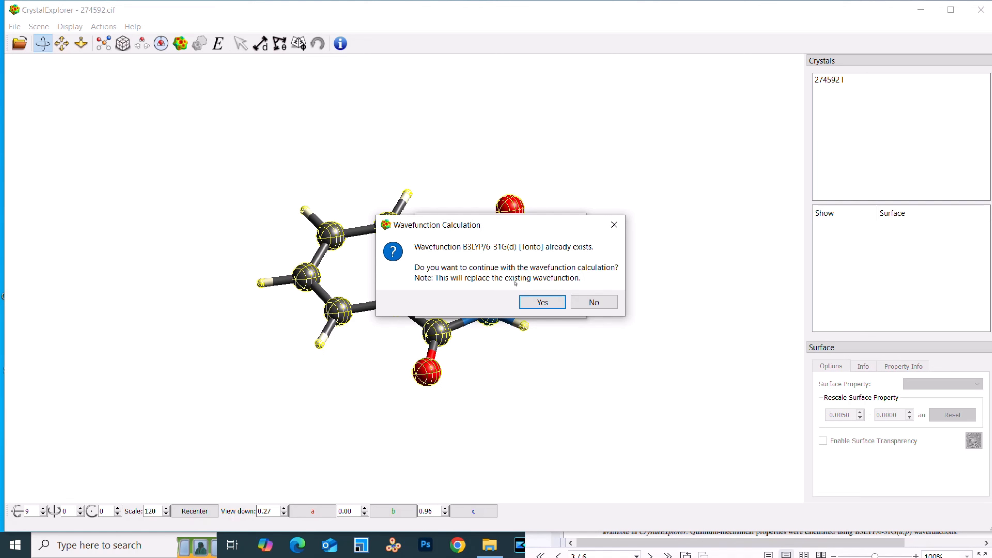
pyautogui.click(543, 302)
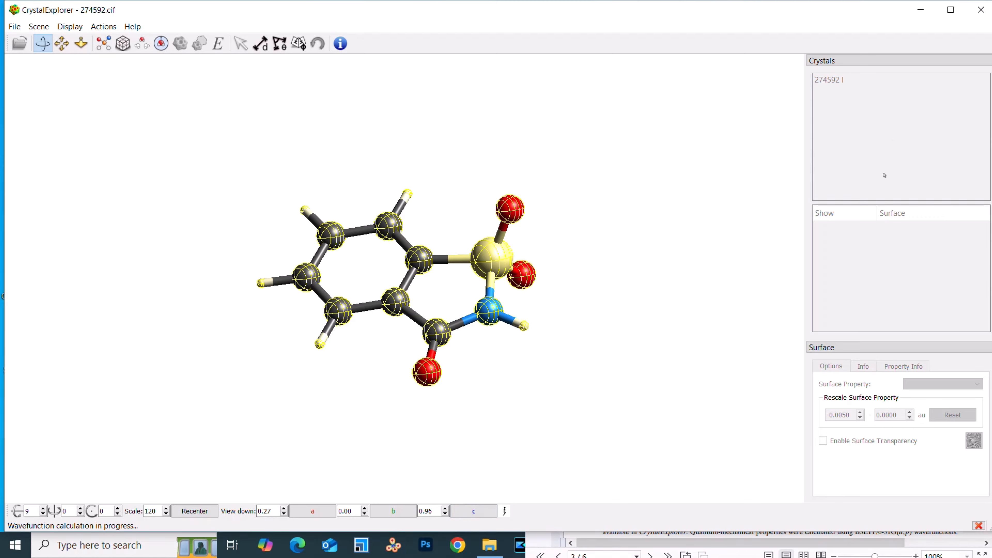
# Minimize the paper's PDF window behind CrystalExplorer and return to CrystalExplorer.
pyautogui.click(924, 12)
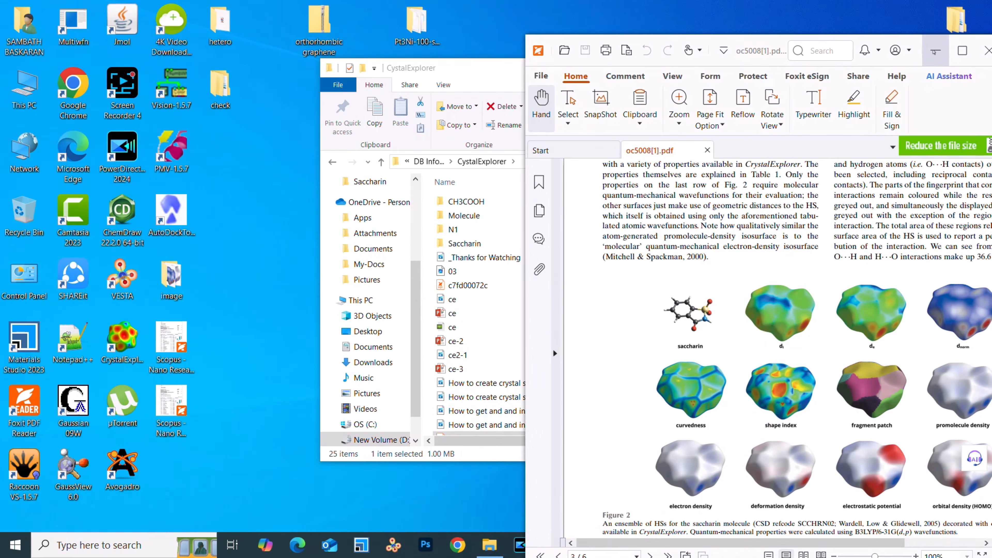
pyautogui.click(935, 49)
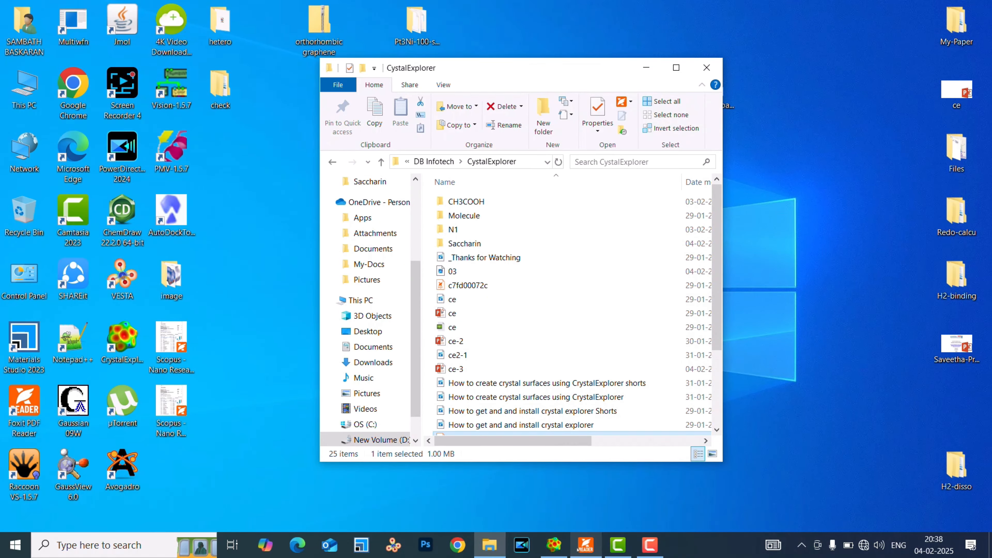
pyautogui.click(553, 545)
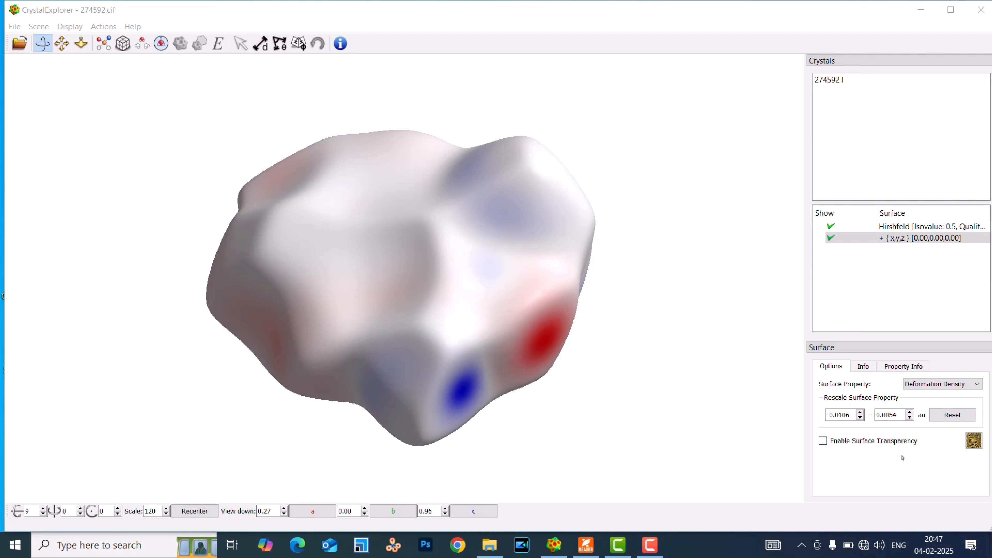
# Preview the deformation density surface with transparency, make it opaque again, and compare it with Fig. 2 of the paper.
pyautogui.click(835, 442)
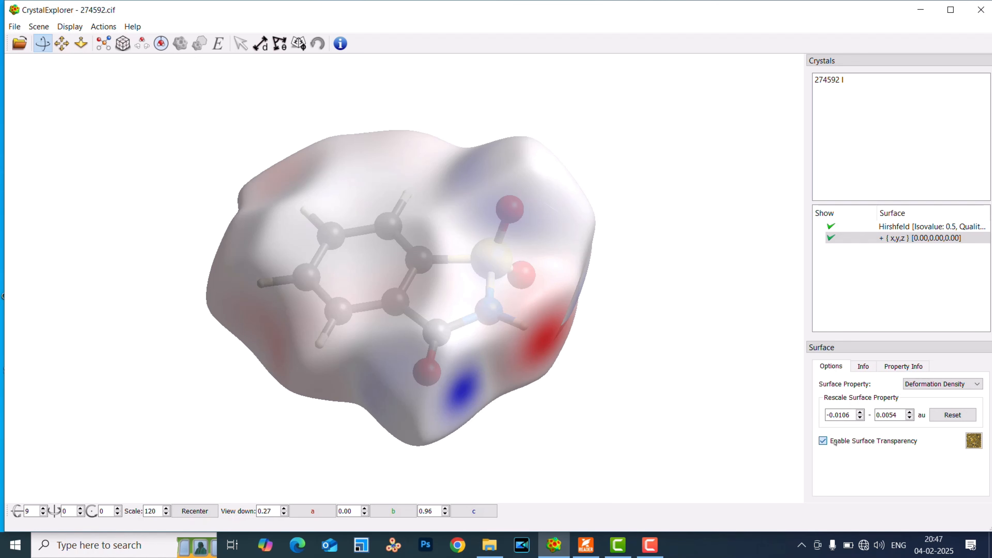
pyautogui.click(835, 441)
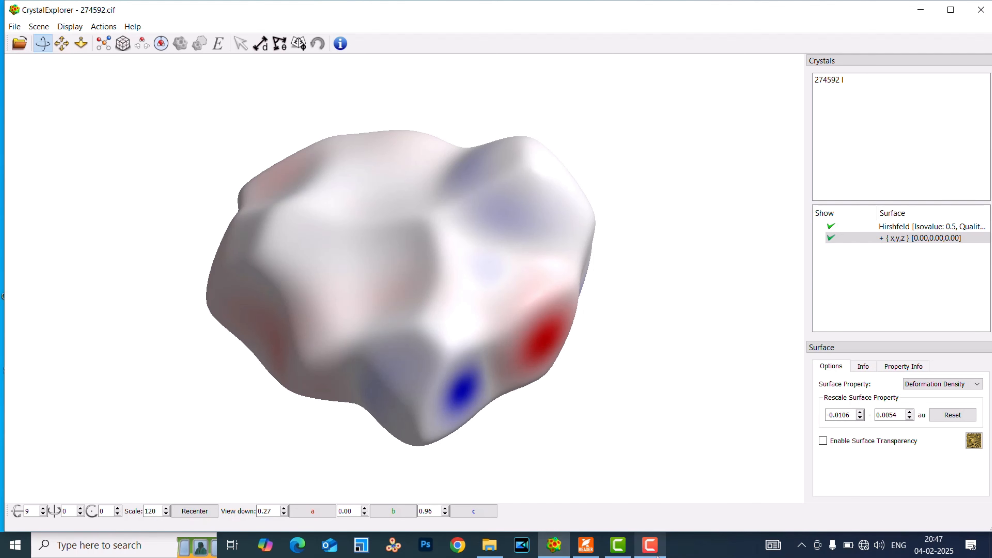
pyautogui.click(586, 544)
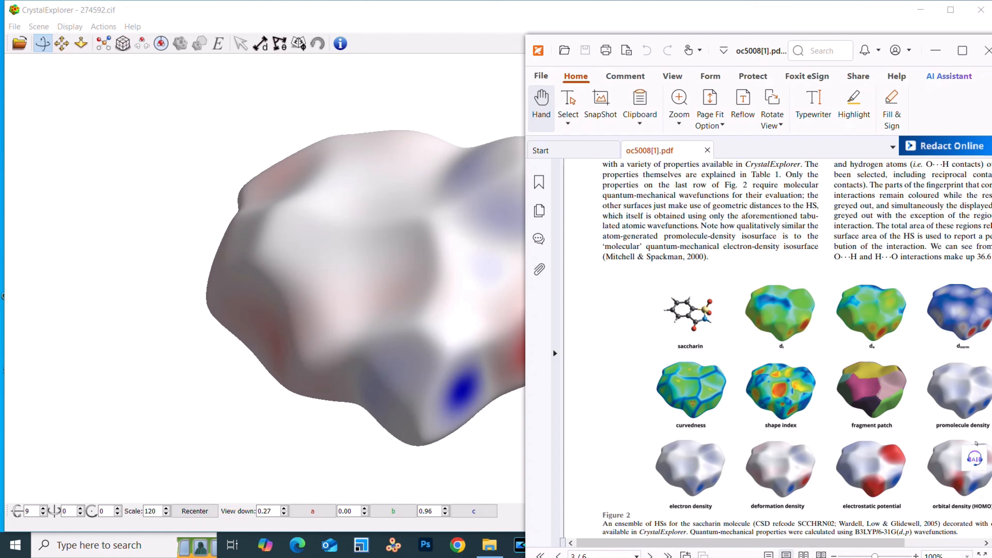
pyautogui.click(936, 50)
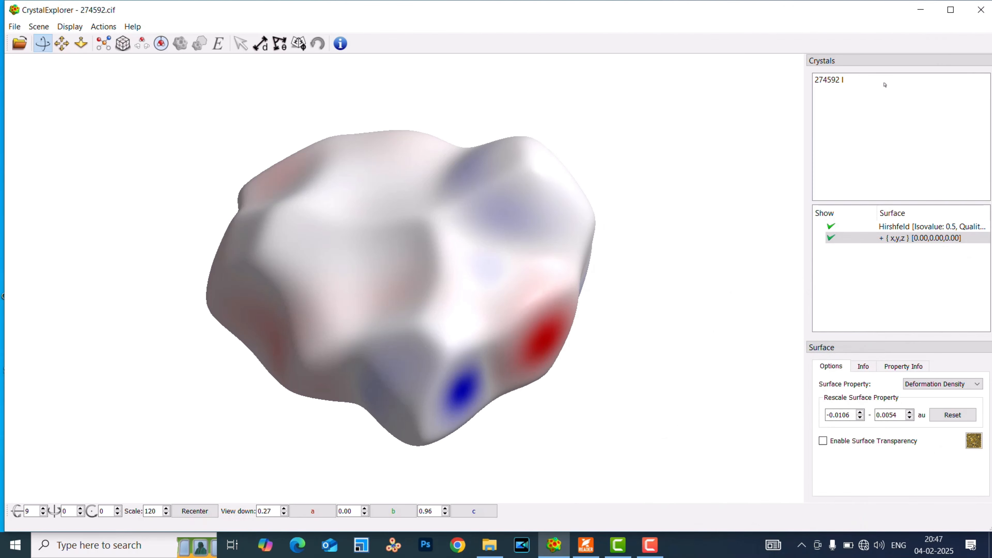
# Hide the deformation density Hirshfeld surface and permanently delete both it and its parent surface entry.
pyautogui.click(831, 238)
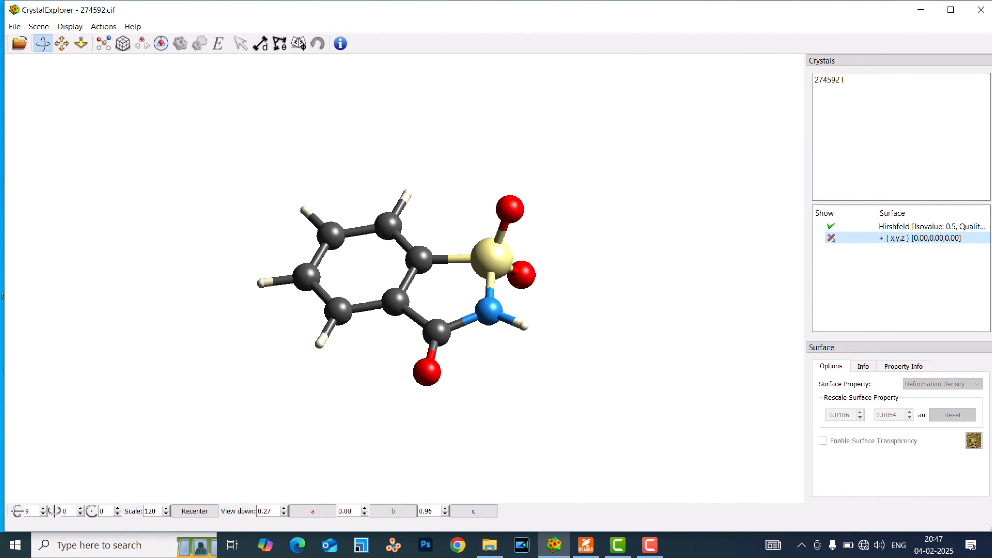
pyautogui.press('Delete')
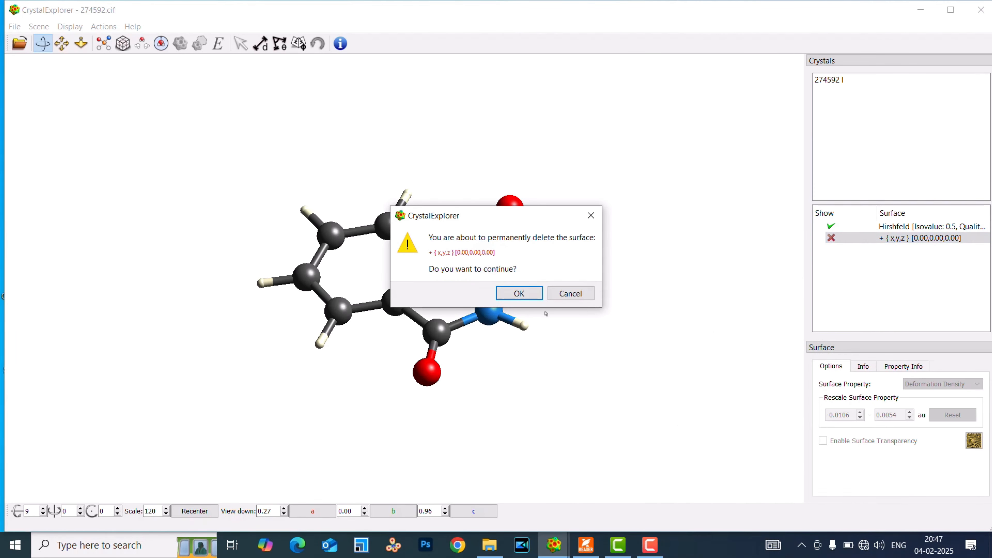
pyautogui.click(517, 294)
pyautogui.click(832, 227)
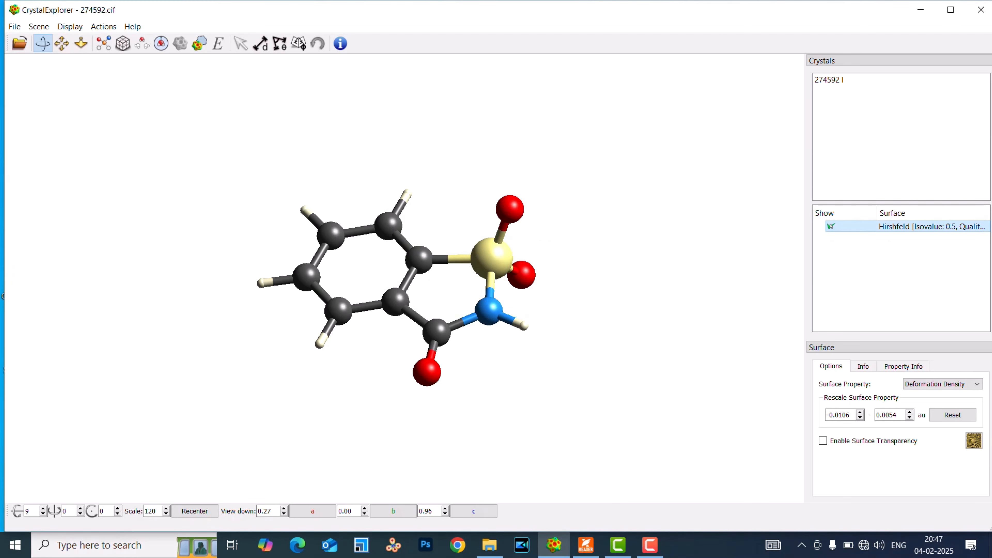
pyautogui.press('Delete')
pyautogui.click(533, 302)
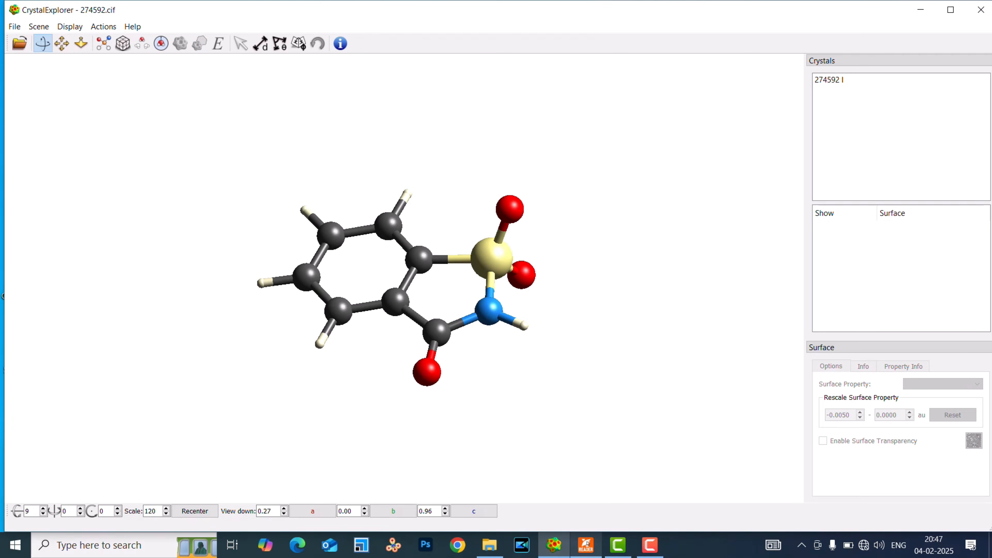
# Check Fig. 2 of the paper for the next property and select the whole saccharin molecule.
pyautogui.click(586, 545)
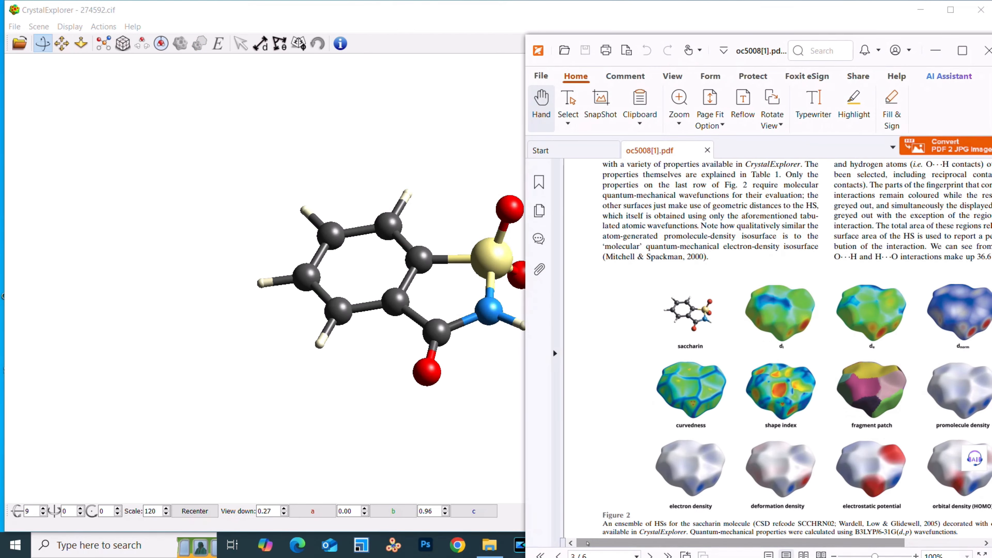
pyautogui.click(936, 50)
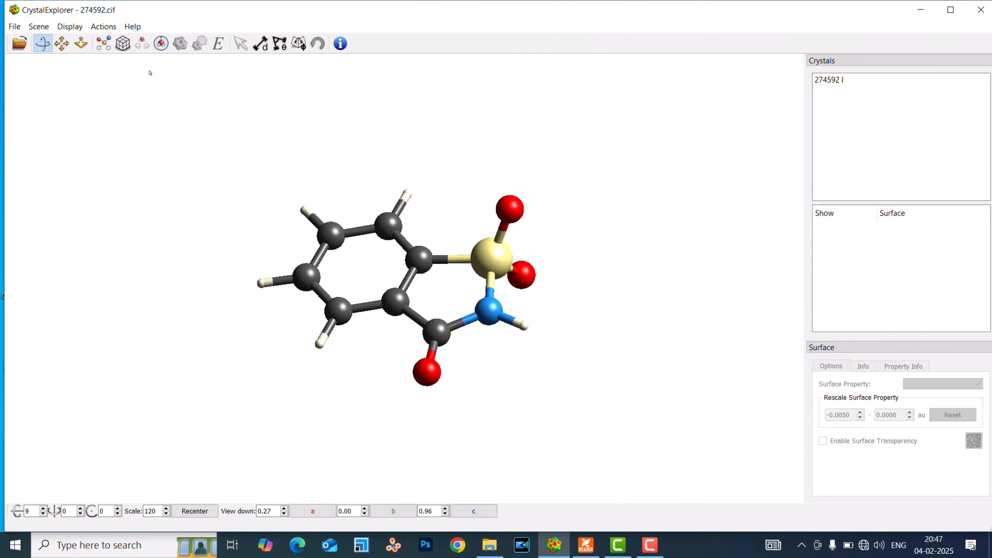
pyautogui.doubleClick(390, 230)
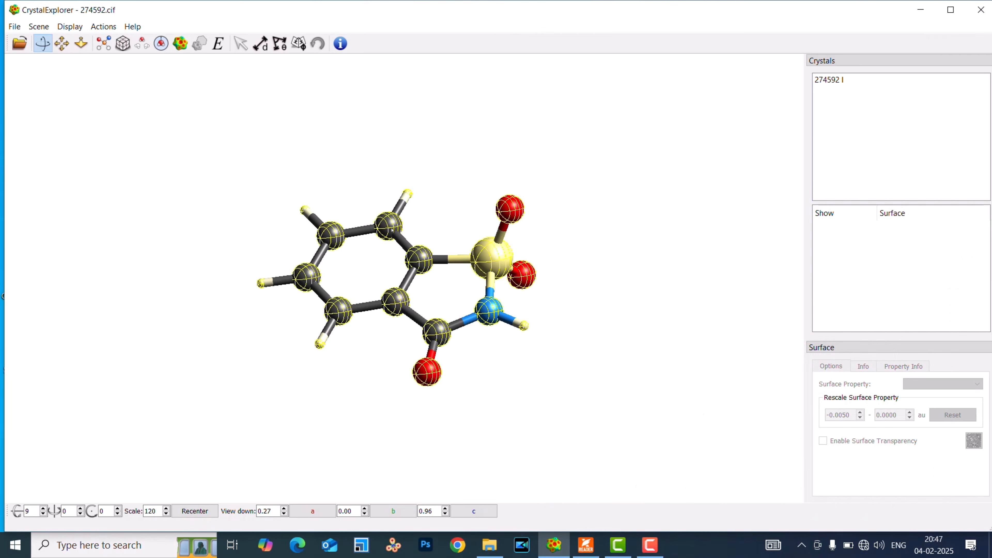
pyautogui.click(180, 43)
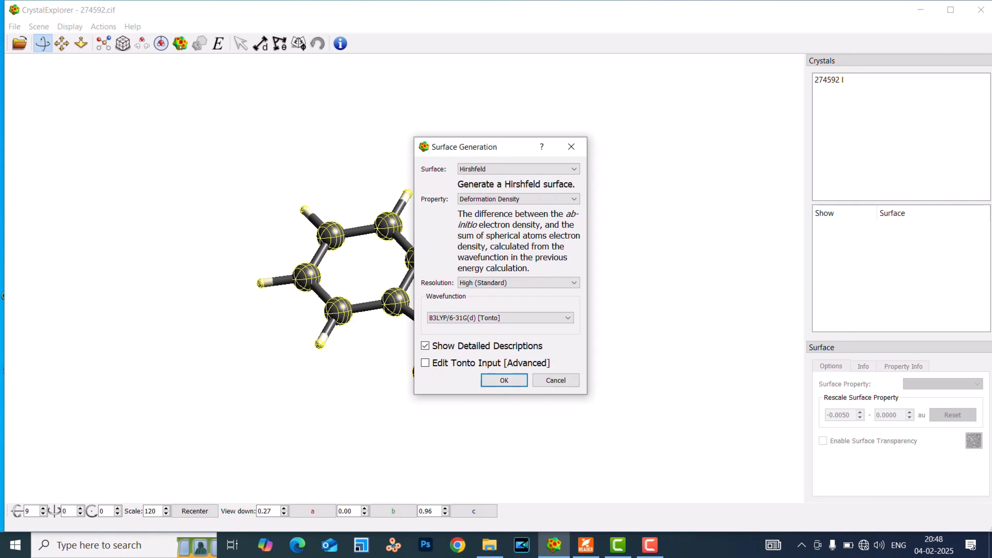
pyautogui.click(508, 199)
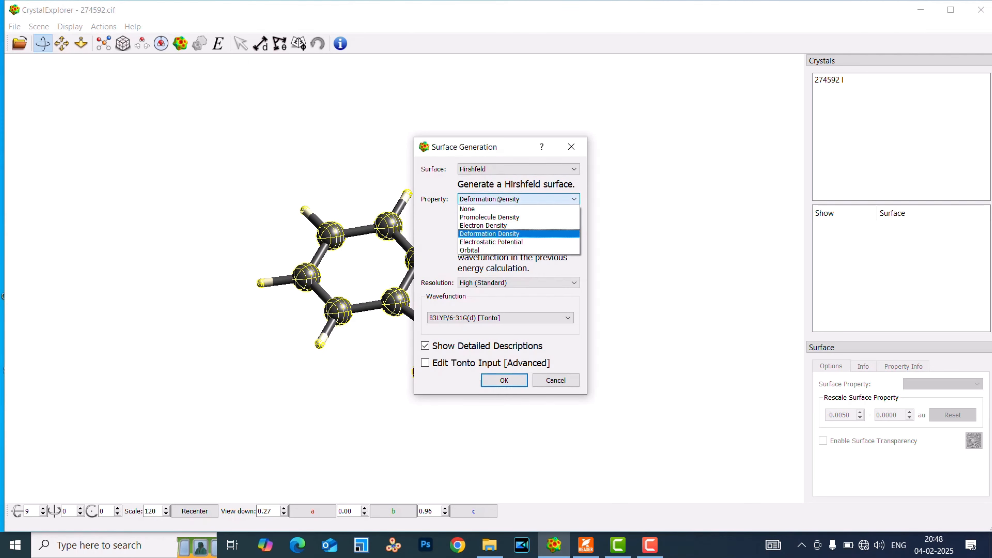
pyautogui.click(496, 242)
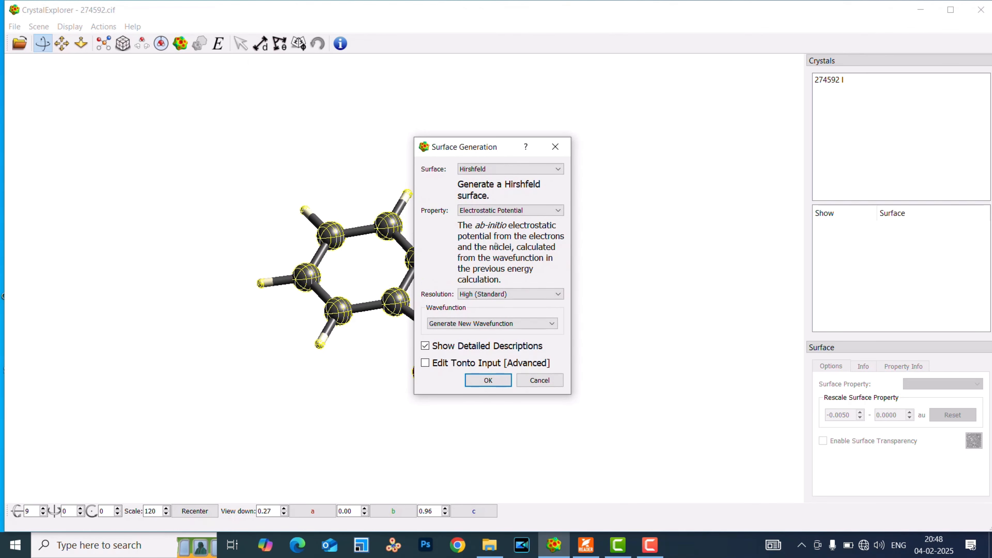
pyautogui.click(481, 382)
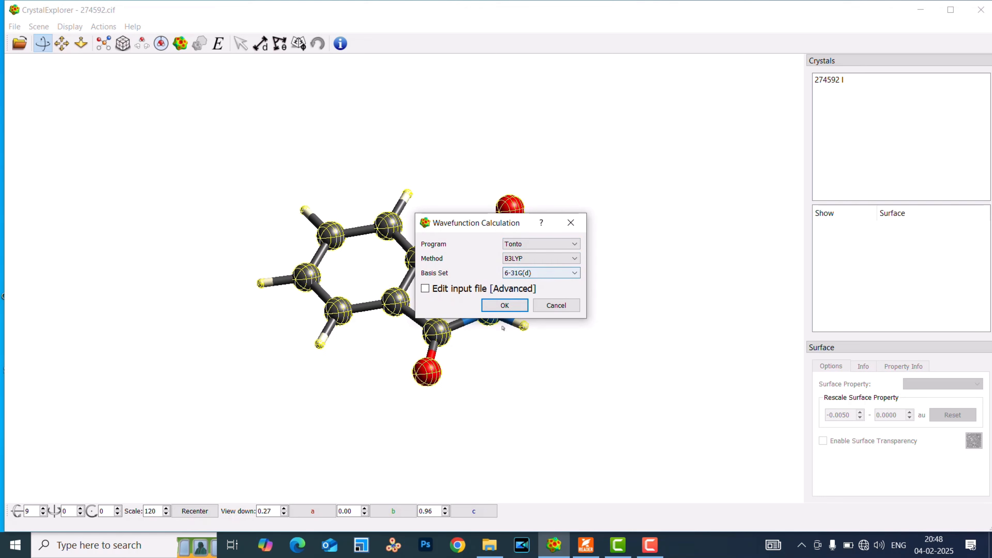
pyautogui.click(505, 305)
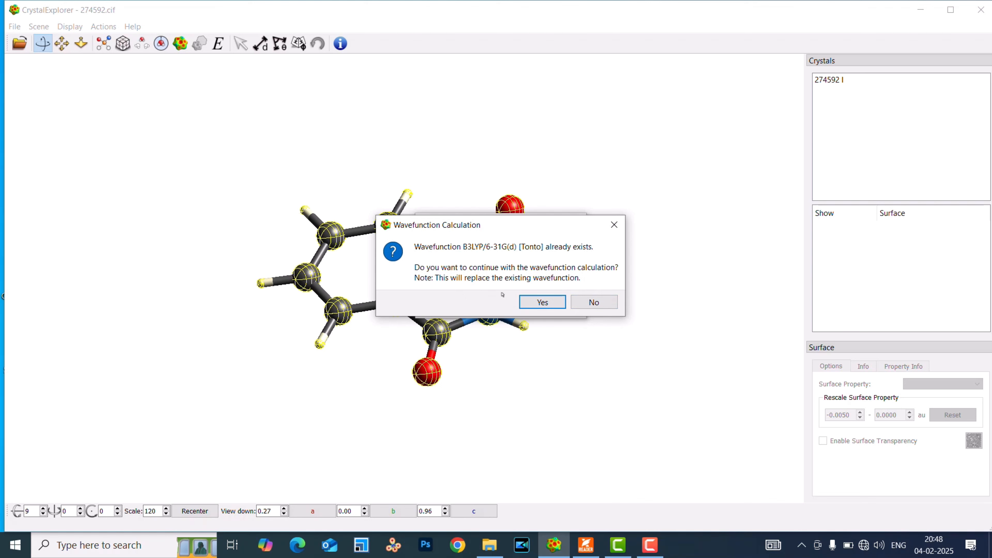
pyautogui.click(590, 303)
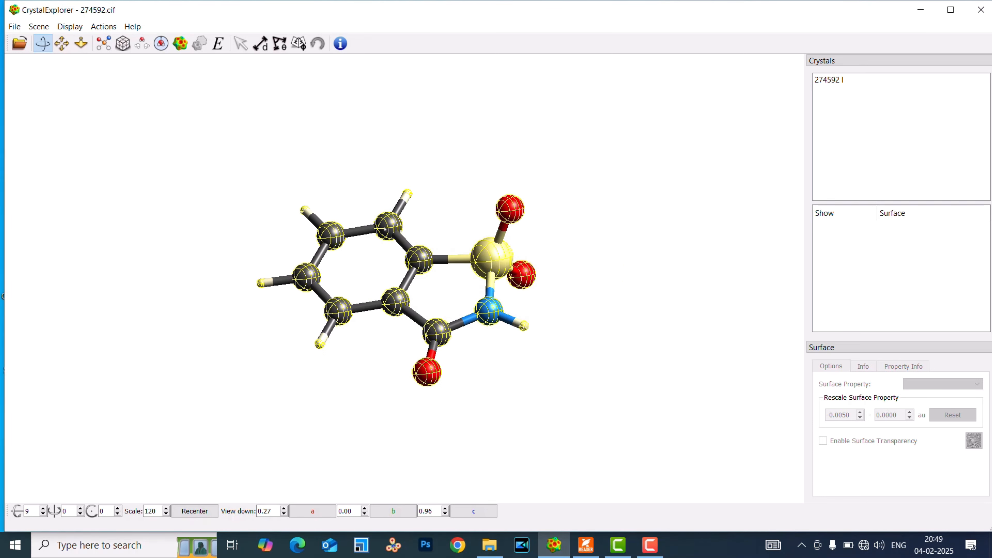
# Generate a High (Standard) Hirshfeld surface with Electrostatic Potential from the existing B3LYP/6-31G(d) [Tonto] wavefunction.
pyautogui.click(180, 43)
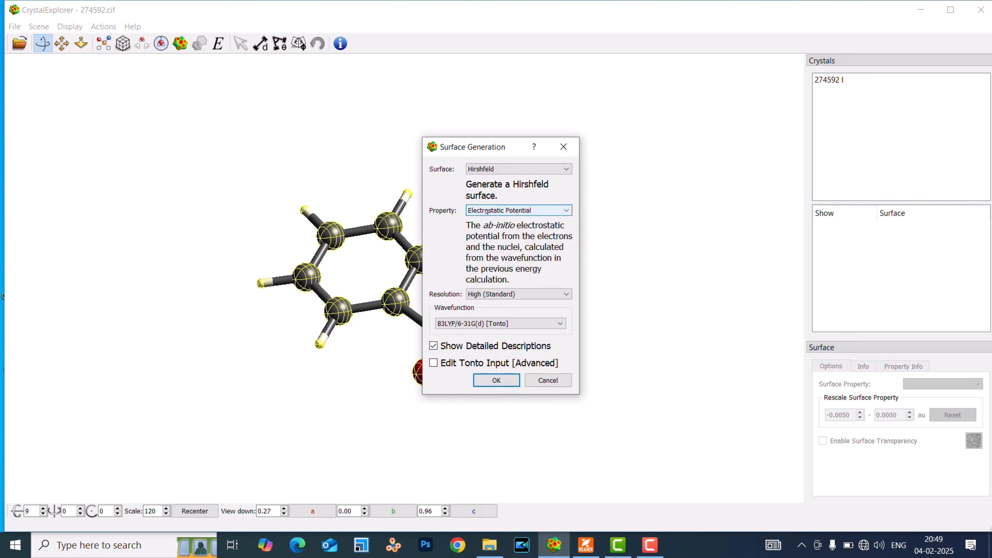
pyautogui.click(520, 214)
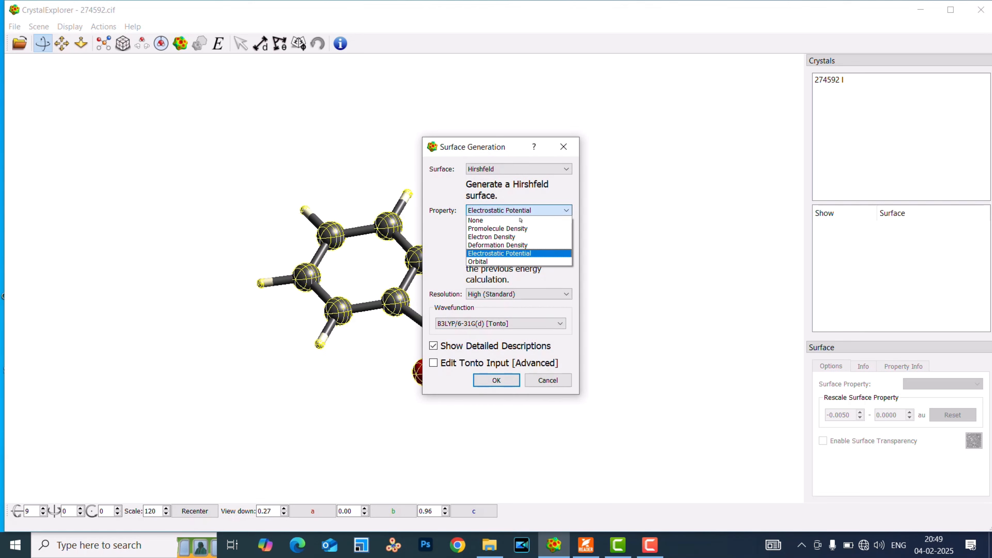
pyautogui.click(500, 253)
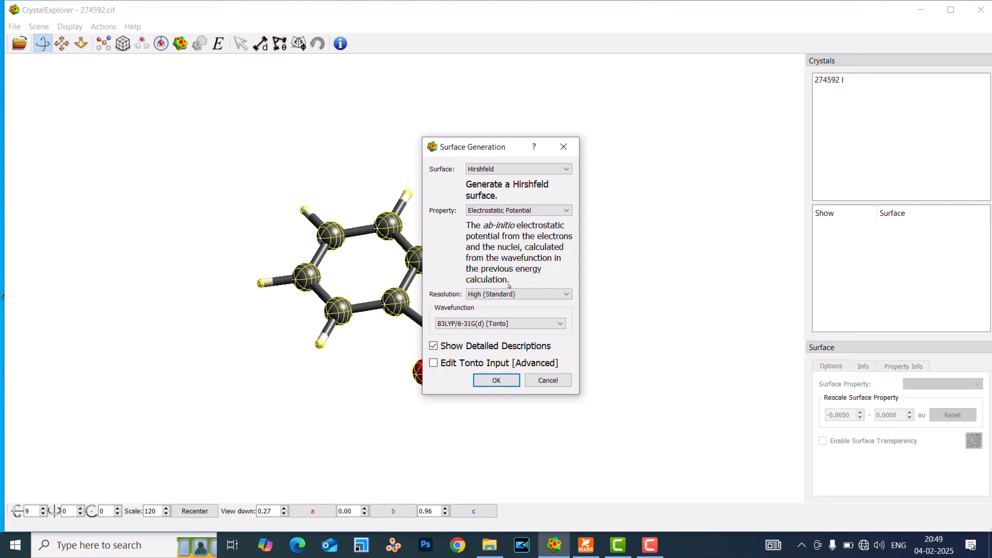
pyautogui.click(497, 380)
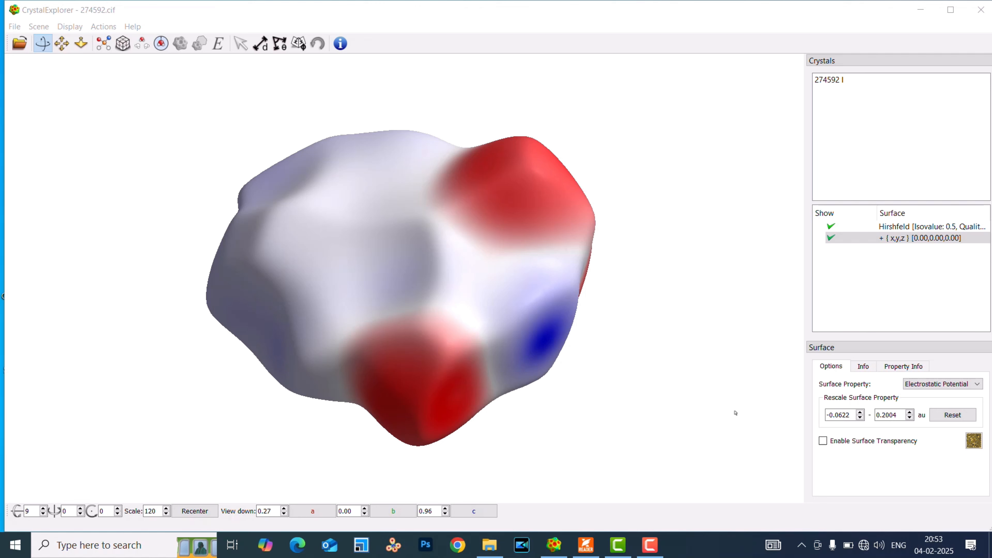
# Enable transparency for the electrostatic potential surface so the molecule shows through.
pyautogui.click(824, 442)
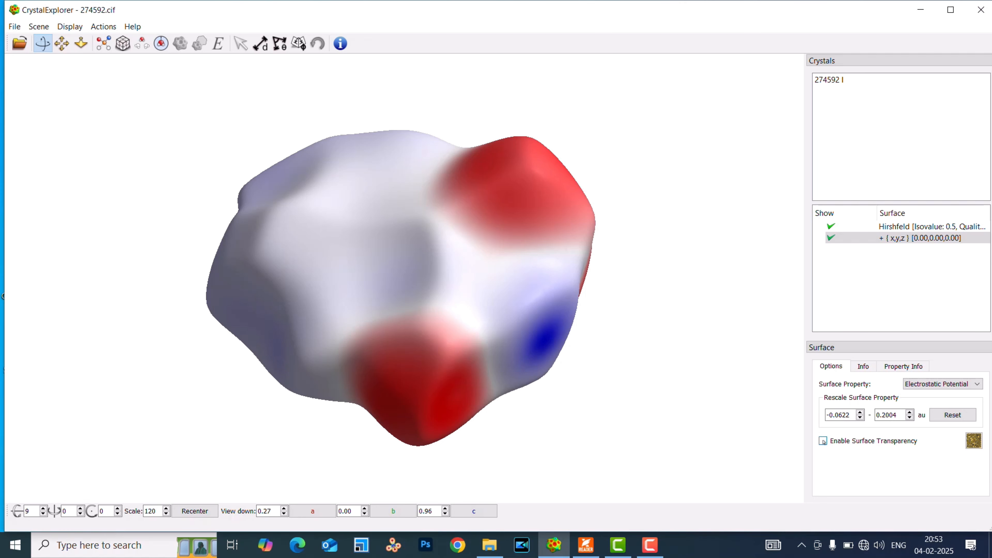
pyautogui.click(823, 441)
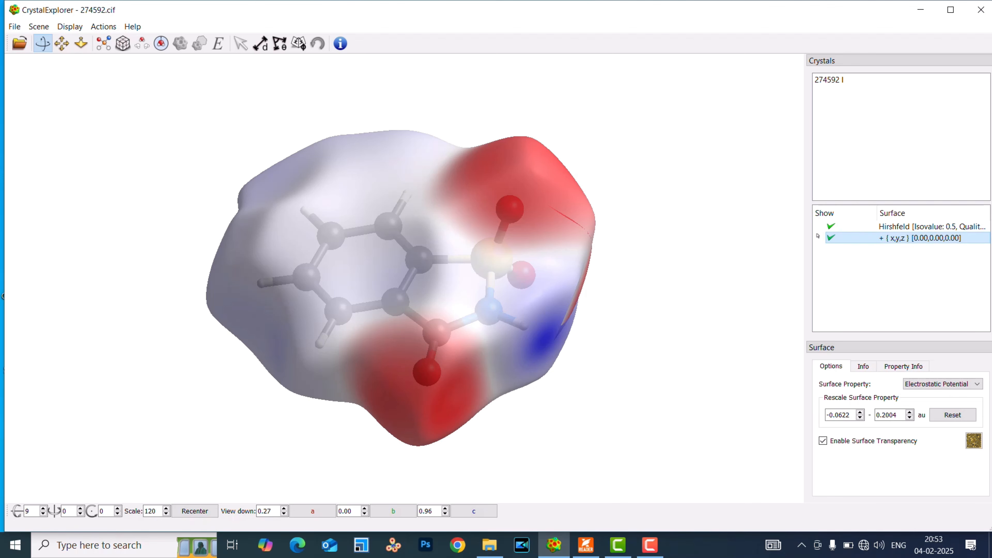
# Hide the electrostatic potential Hirshfeld surface and permanently delete both it and its parent surface entry.
pyautogui.click(830, 238)
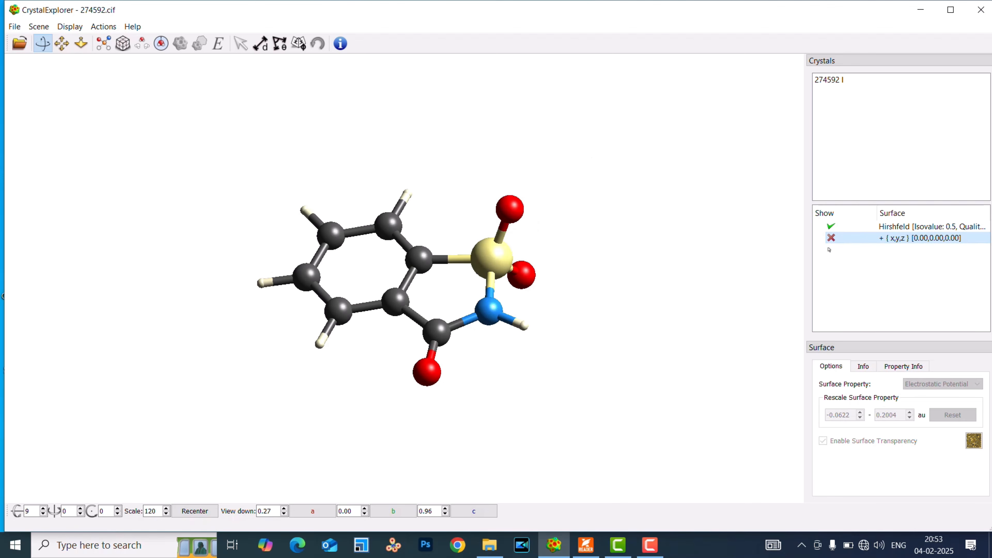
pyautogui.press('Delete')
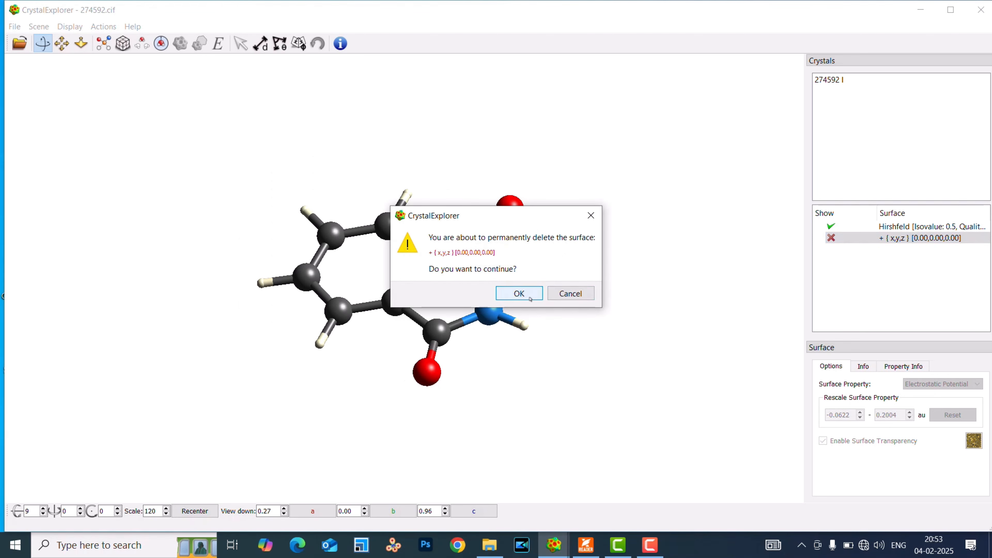
pyautogui.press('Return')
pyautogui.click(831, 227)
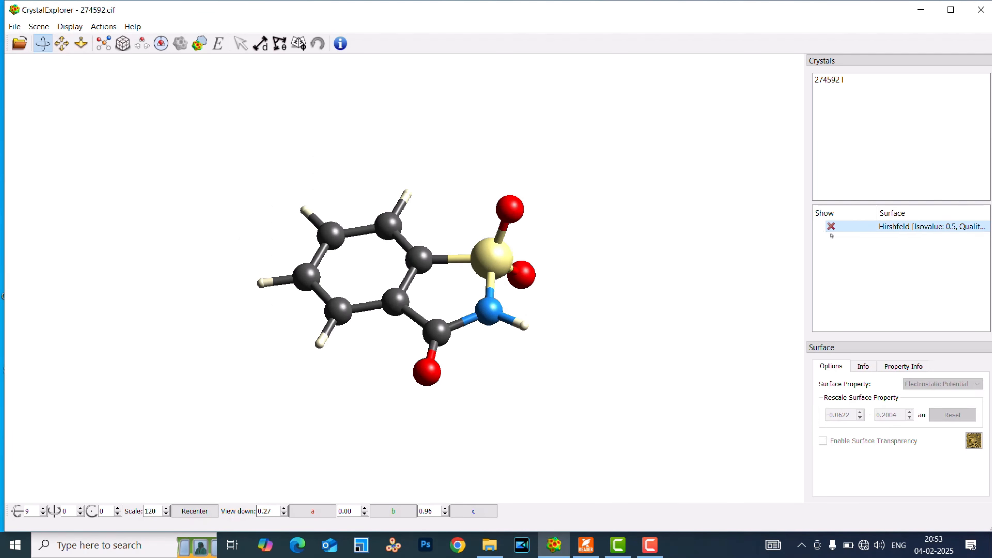
pyautogui.press('Delete')
pyautogui.click(522, 304)
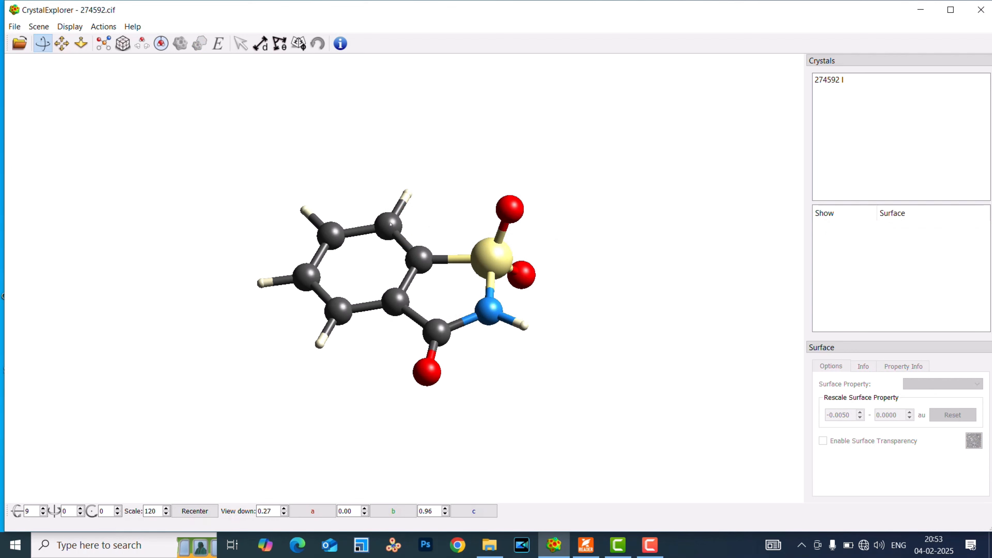
# Select the whole saccharin molecule and set up a High (Standard) Hirshfeld surface with the Orbital property for HOMO - 0.
pyautogui.doubleClick(396, 301)
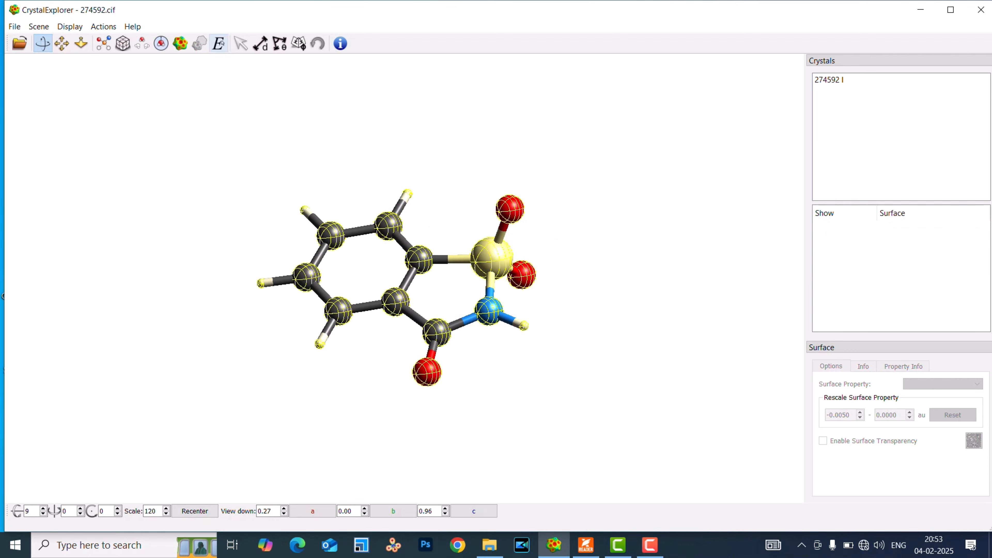
pyautogui.click(180, 44)
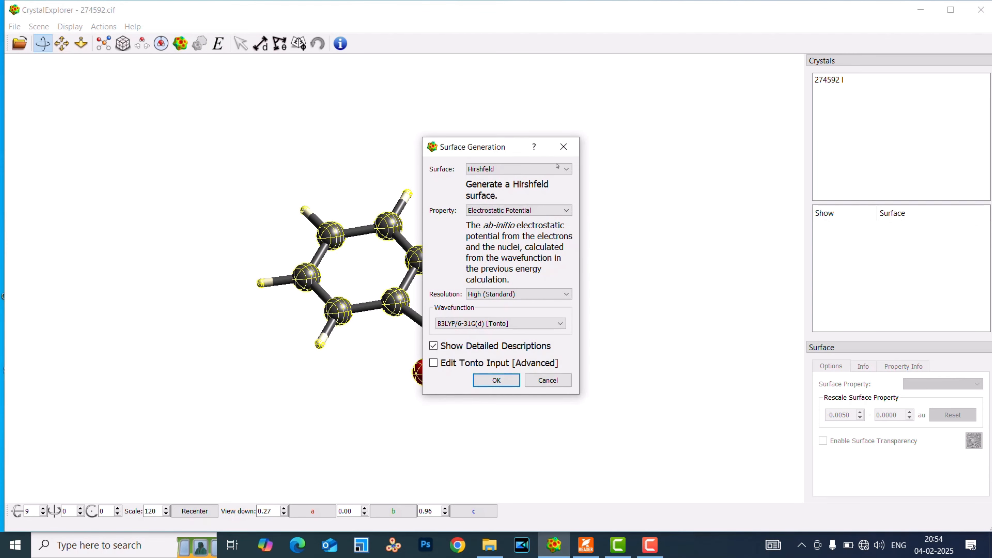
pyautogui.click(525, 169)
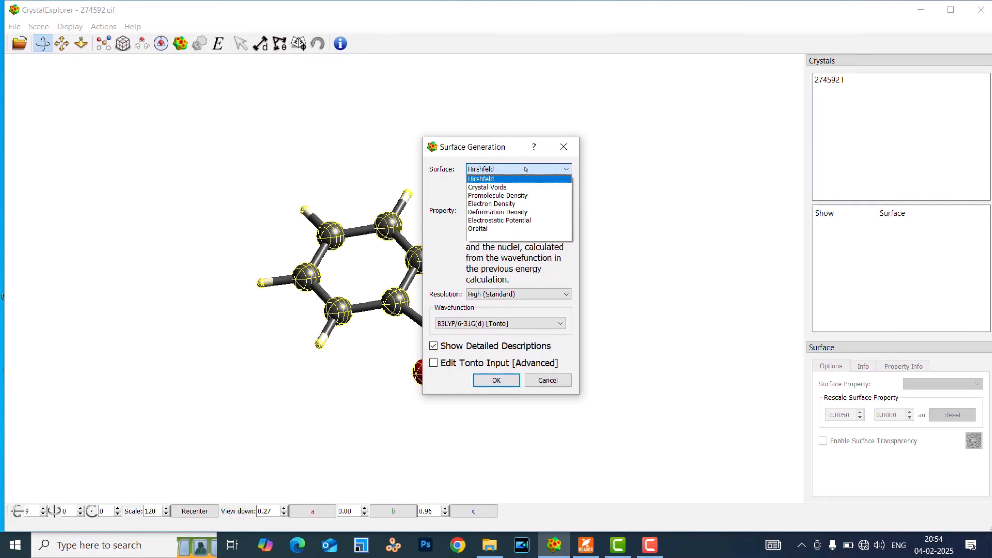
pyautogui.click(526, 170)
pyautogui.click(510, 211)
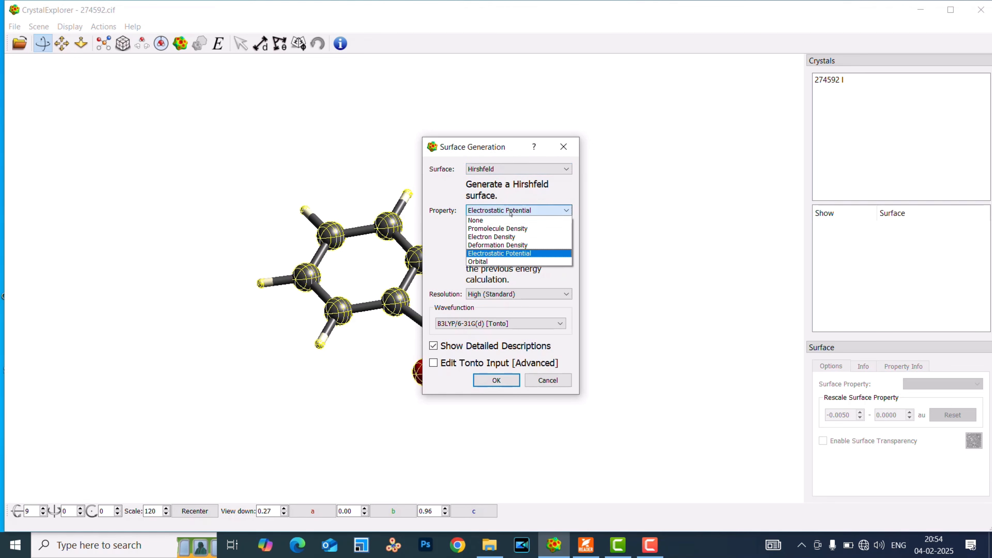
pyautogui.click(491, 261)
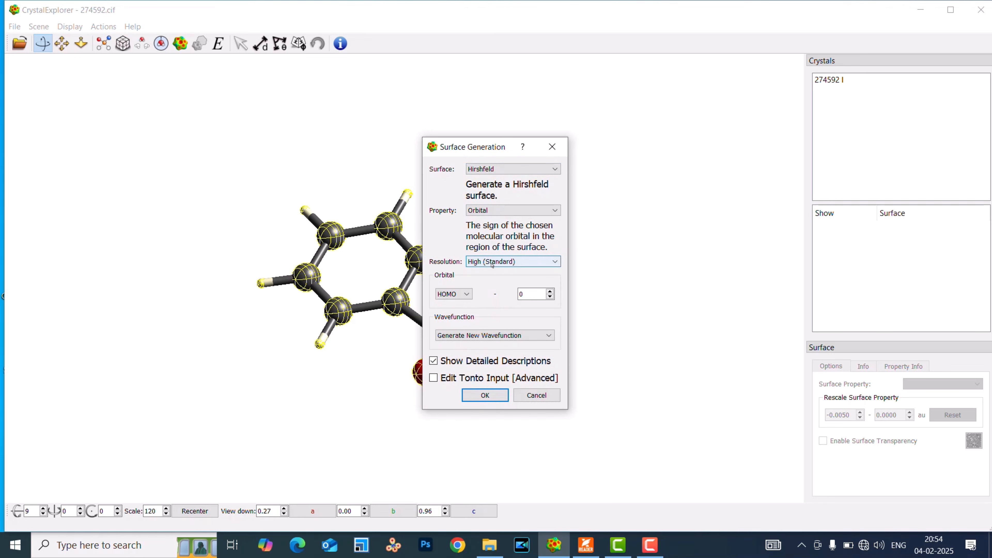
pyautogui.click(467, 294)
pyautogui.click(459, 307)
pyautogui.click(459, 295)
pyautogui.click(460, 299)
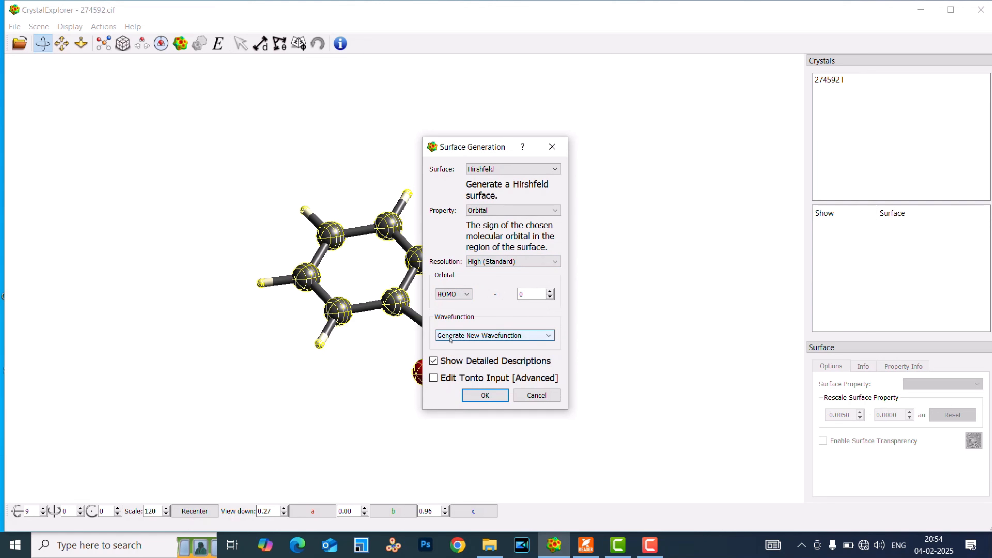
# Run a new Tonto wavefunction calculation with B3LYP and 6-31G(d) for the orbital surface, replacing the existing wavefunction.
pyautogui.click(486, 395)
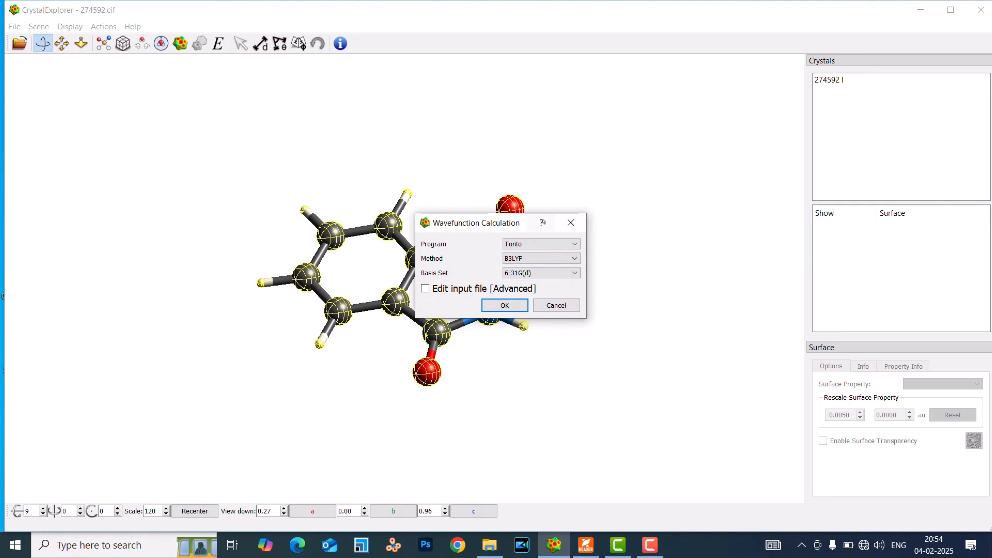
pyautogui.click(504, 306)
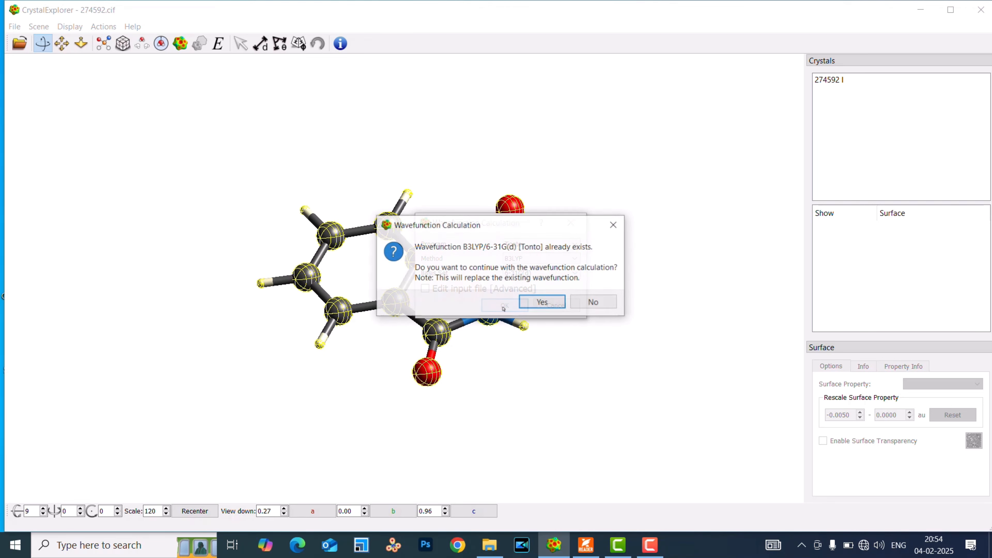
pyautogui.click(545, 304)
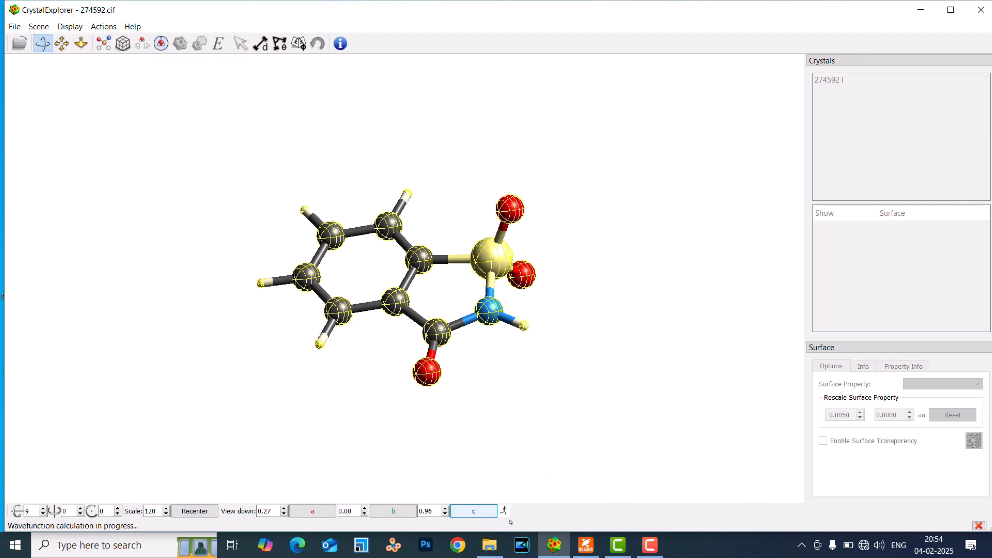
pyautogui.click(645, 541)
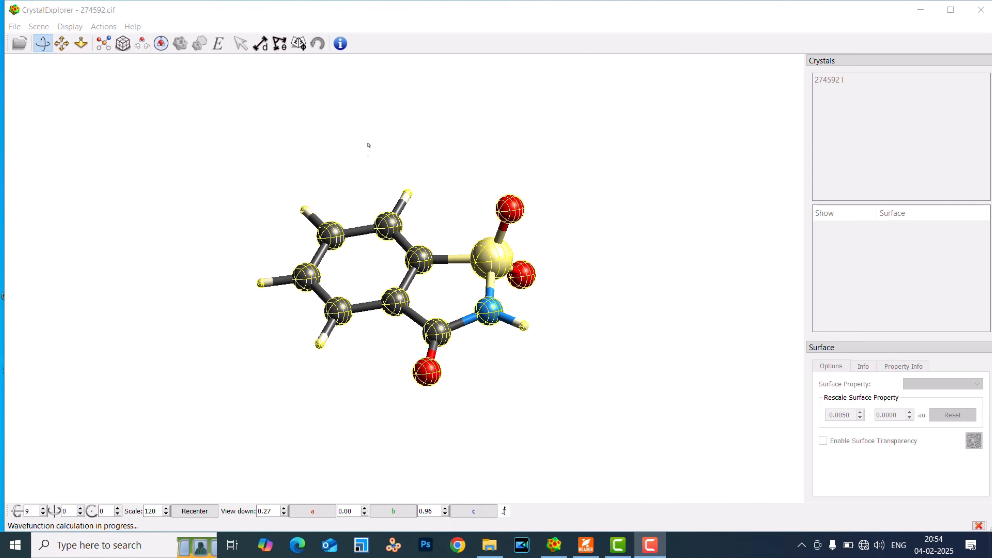